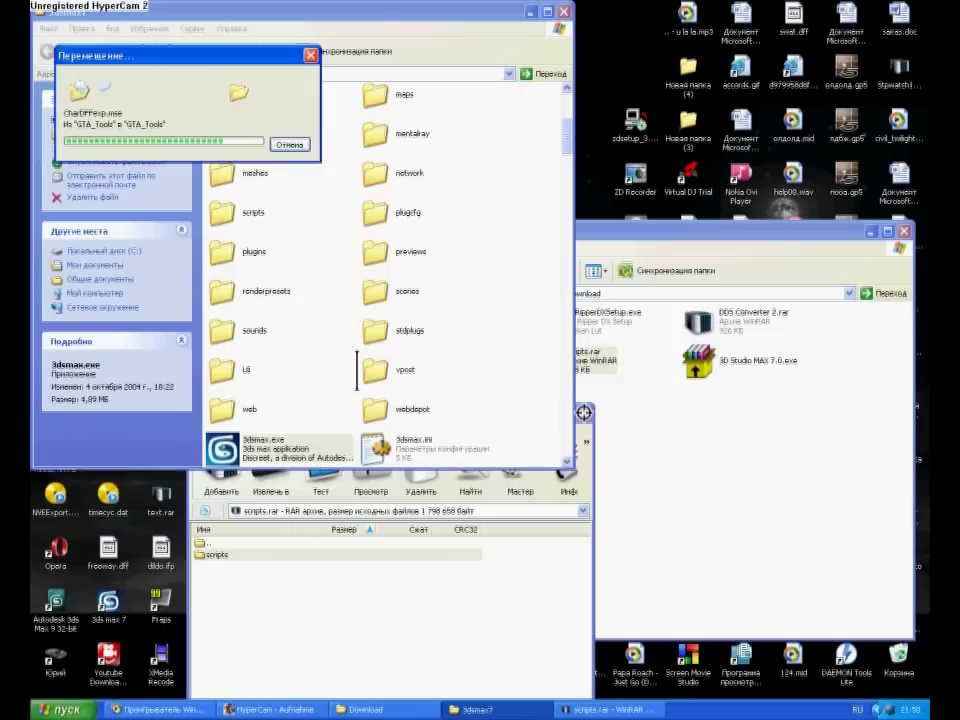
Step: Close the scripts.rar archive window and the 3dsmax7 folder window
left_click(483, 603)
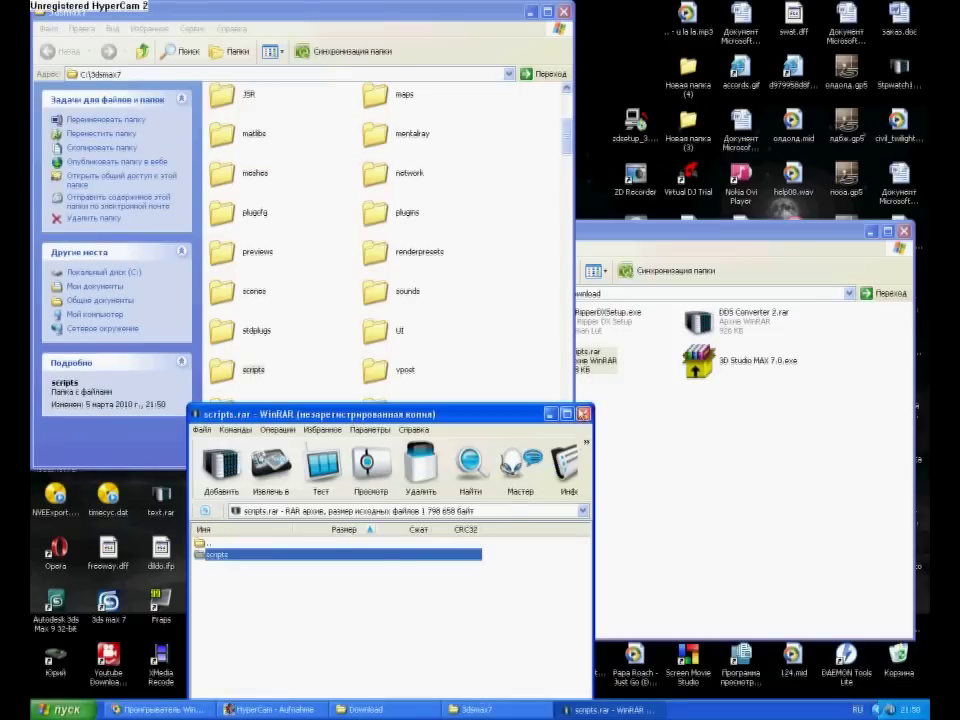
left_click(584, 413)
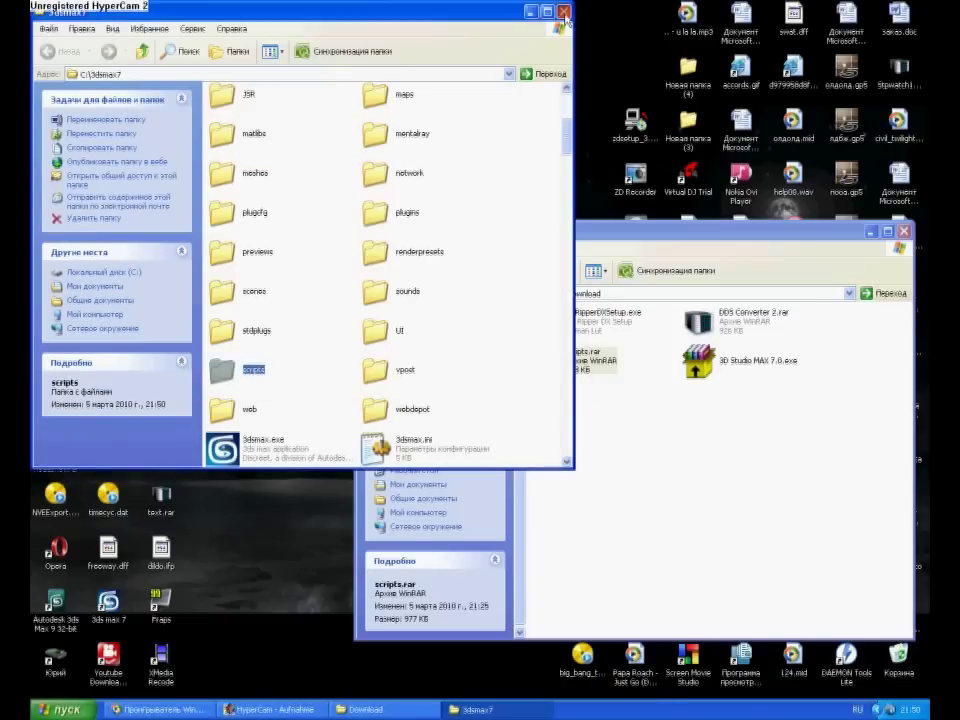
left_click(563, 11)
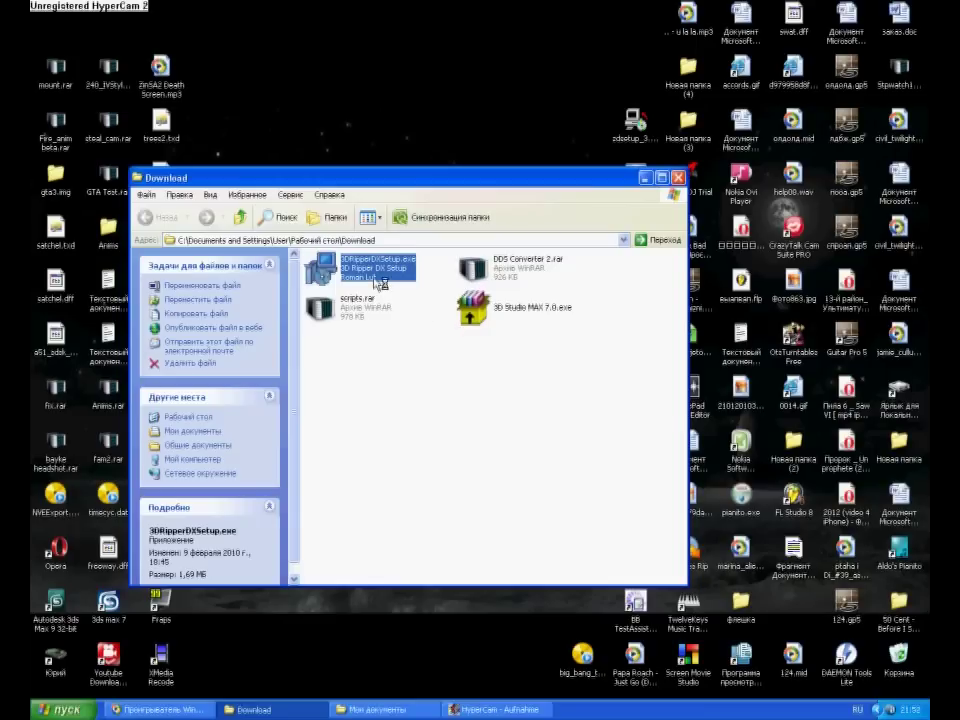
Step: Start 3DRipperDXSetup.exe from the Download folder, accept the license and proceed to the 3DR Import plugin options
double_click(379, 284)
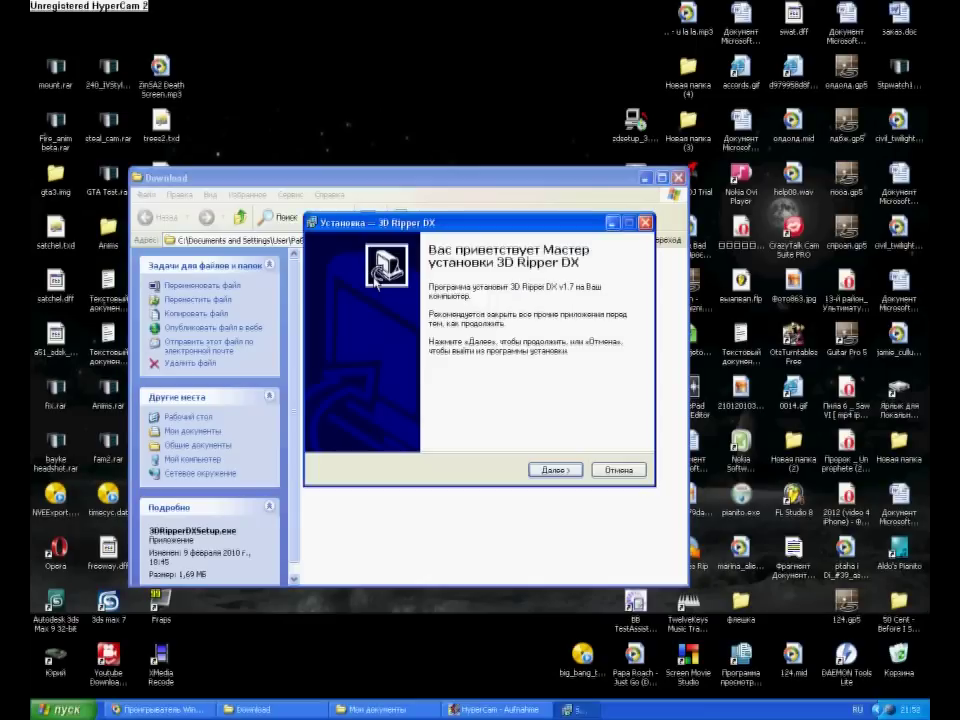
left_click(552, 471)
left_click(340, 426)
left_click(554, 472)
left_click(553, 472)
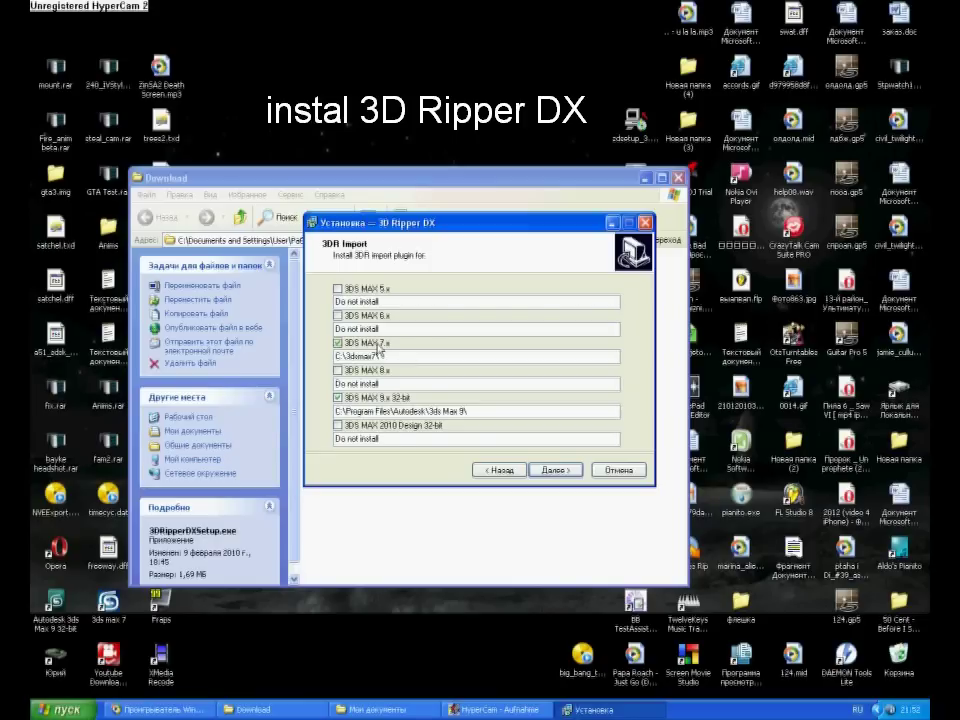
Step: Install 3D Ripper DX with the 3DS MAX 7.x and 9.x import plugins and a desktop icon, and finish the setup
left_click(556, 471)
left_click(555, 471)
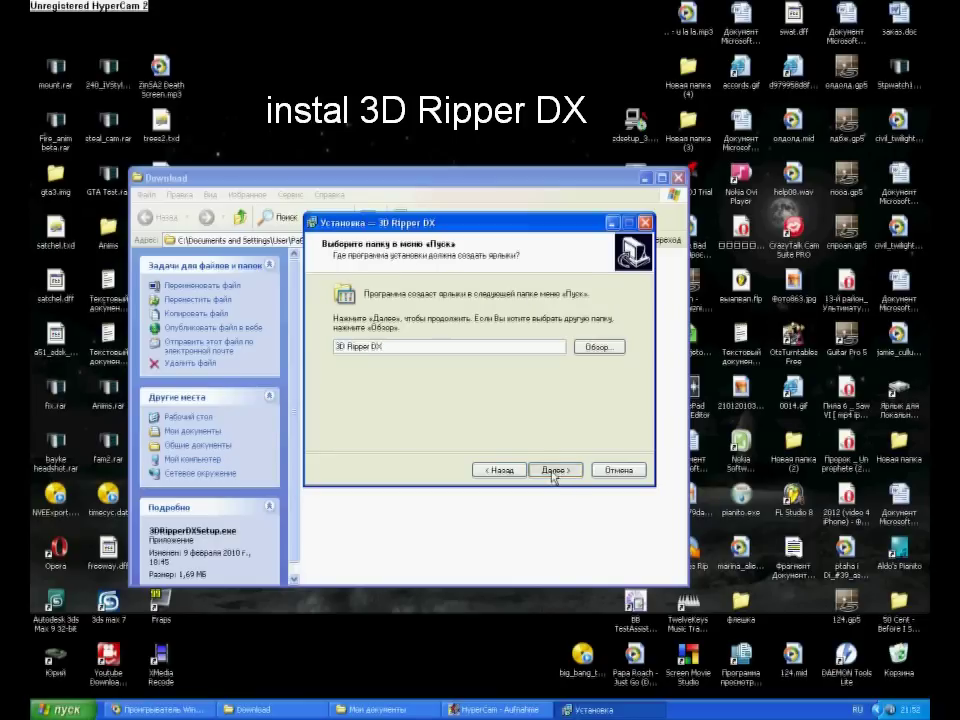
left_click(405, 332)
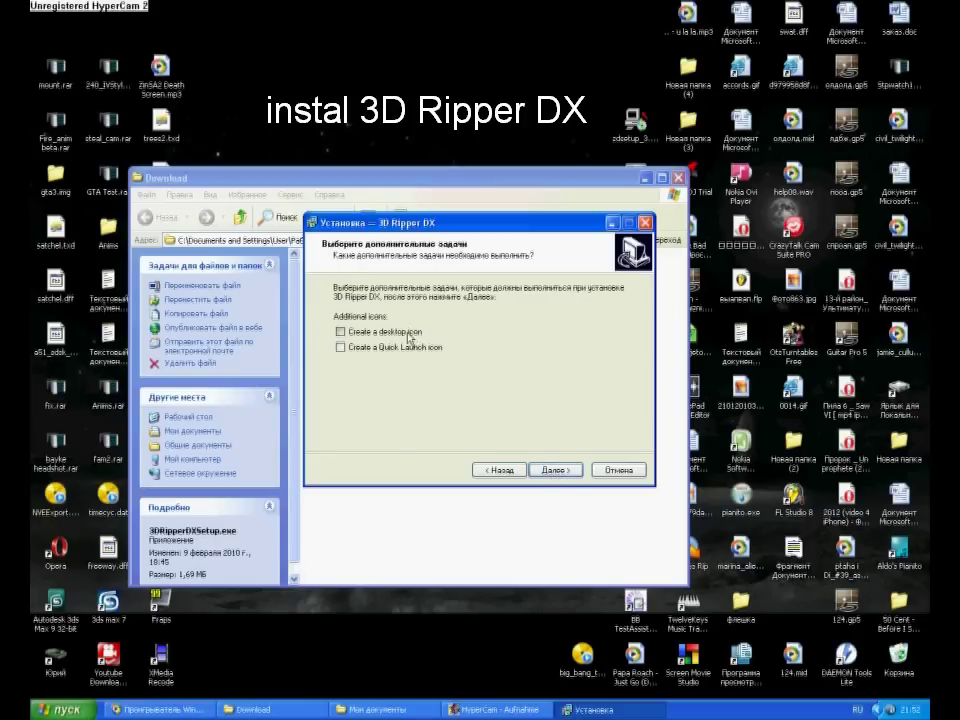
left_click(572, 471)
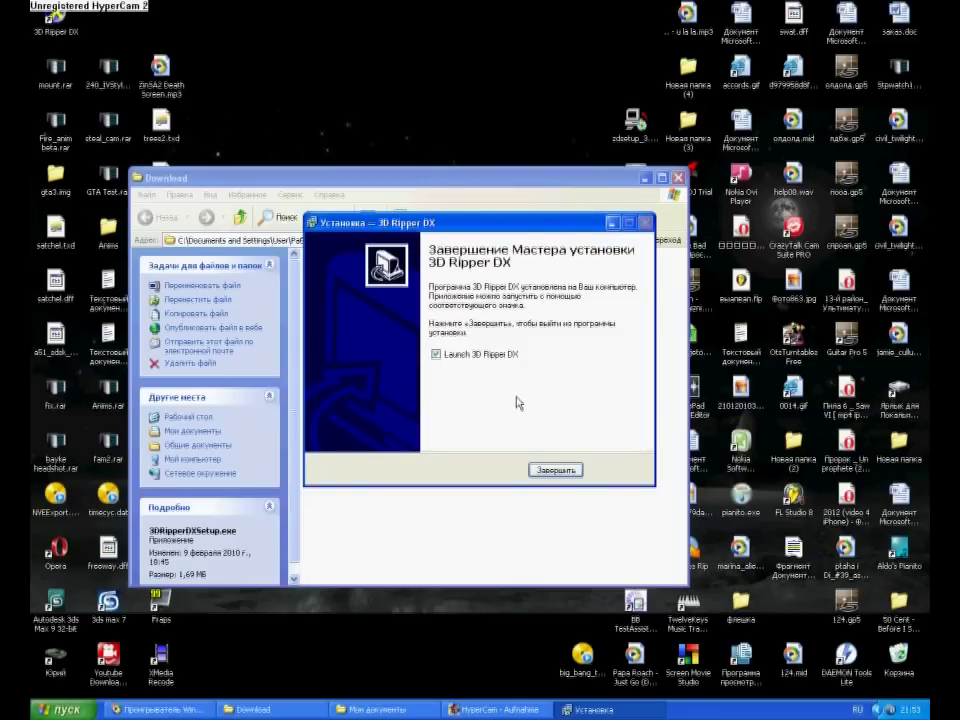
left_click(555, 469)
Step: Launch 3D Ripper DX from its program group
left_click(57, 709)
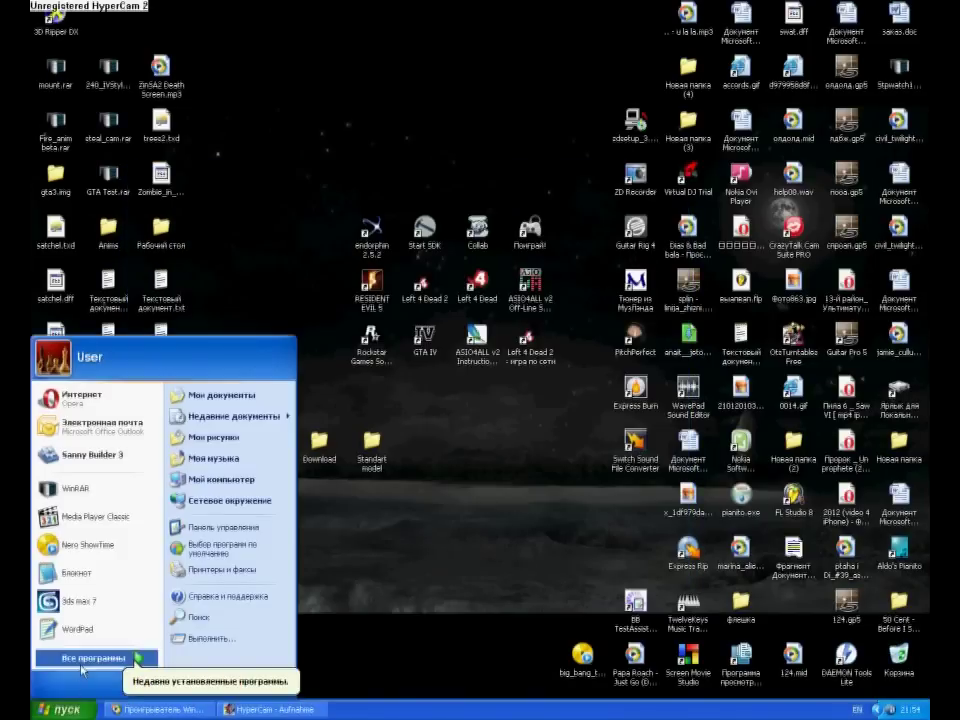
left_click(130, 658)
mouse_move(395, 570)
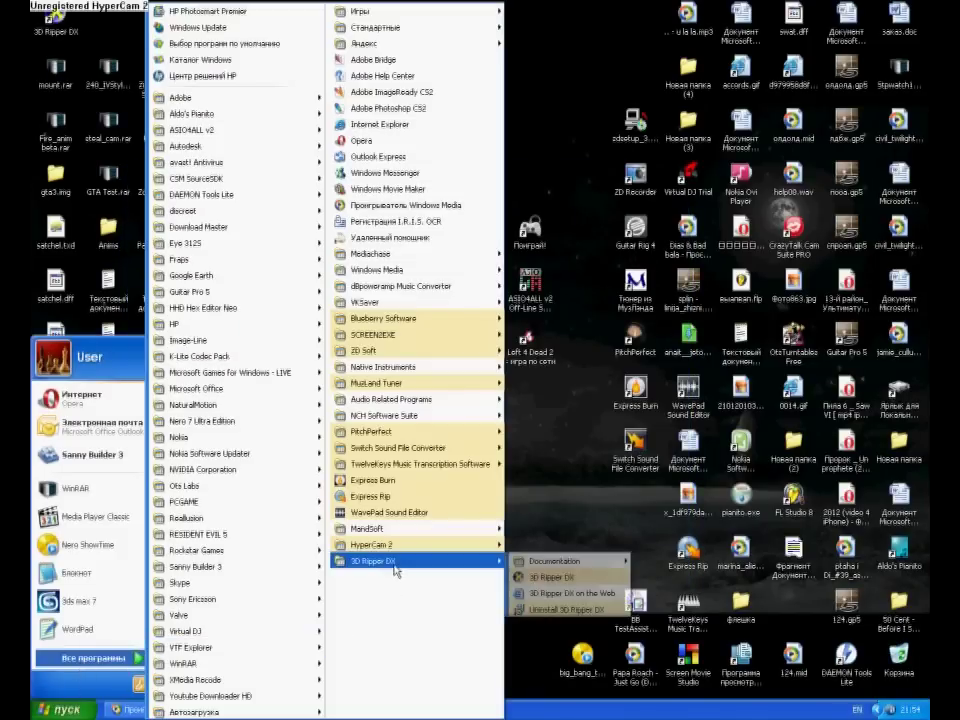
left_click(552, 577)
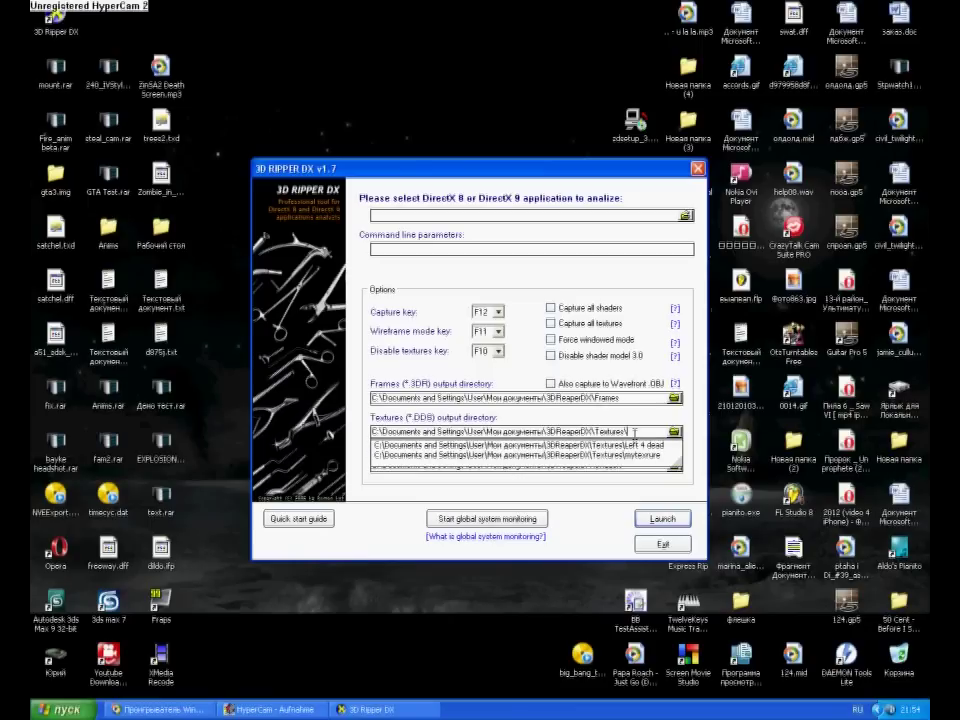
Step: Add a "my new mod" subfolder to both the textures and the frames output directory paths
type("my new mod")
left_click_drag(621, 432, 666, 432)
key("ctrl+c")
left_click(647, 400)
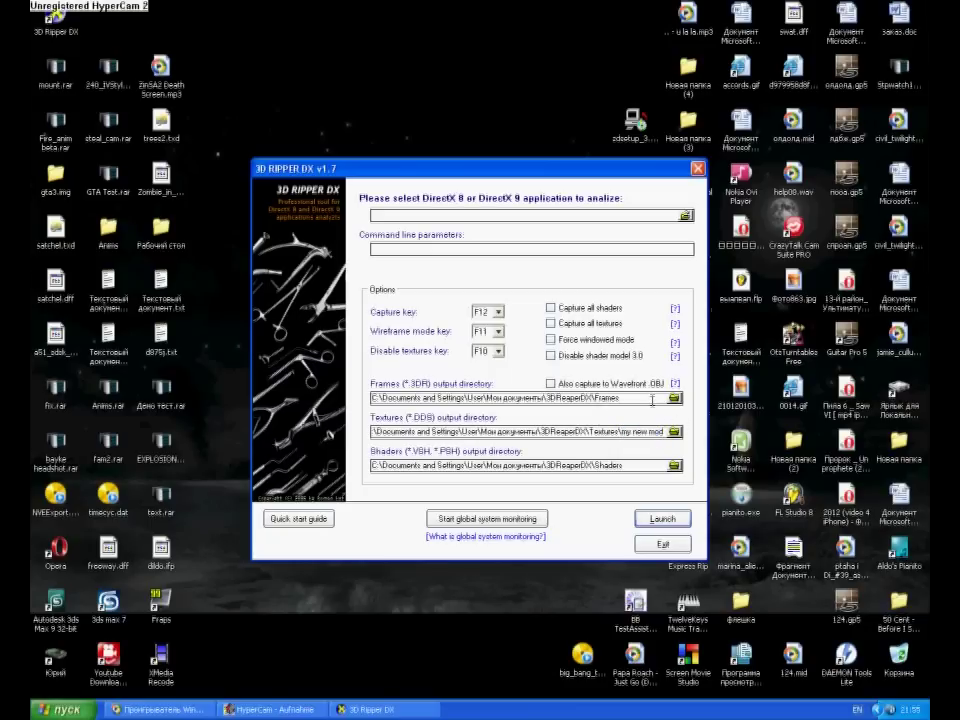
type("\\")
key("ctrl+v")
Step: Start global system monitoring, confirm it, and launch Left 4 Dead 2
left_click(506, 519)
left_click(453, 458)
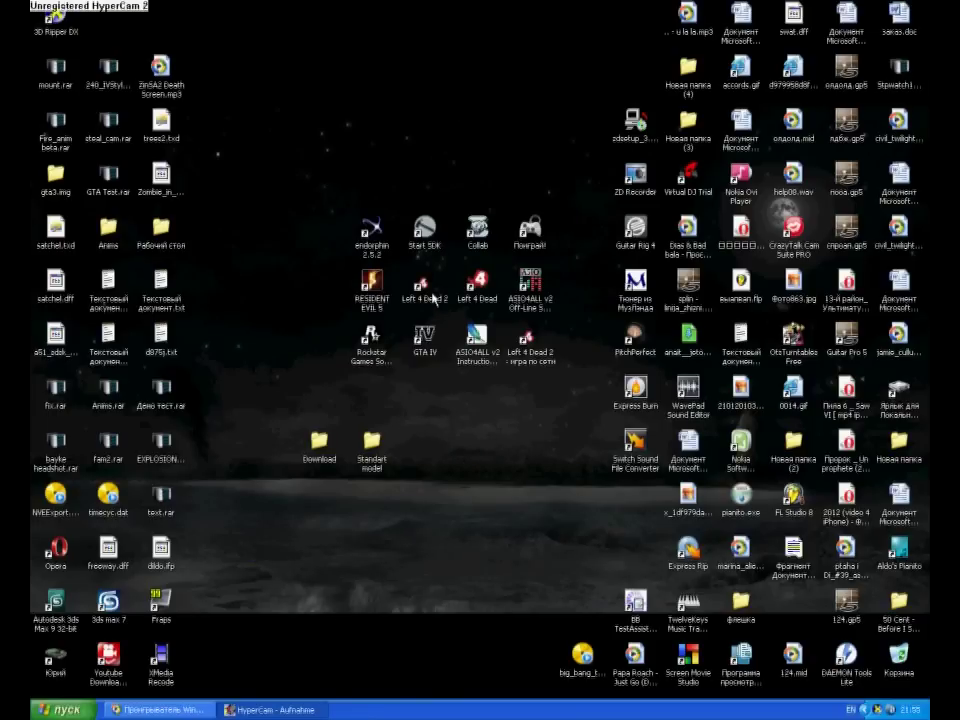
double_click(432, 296)
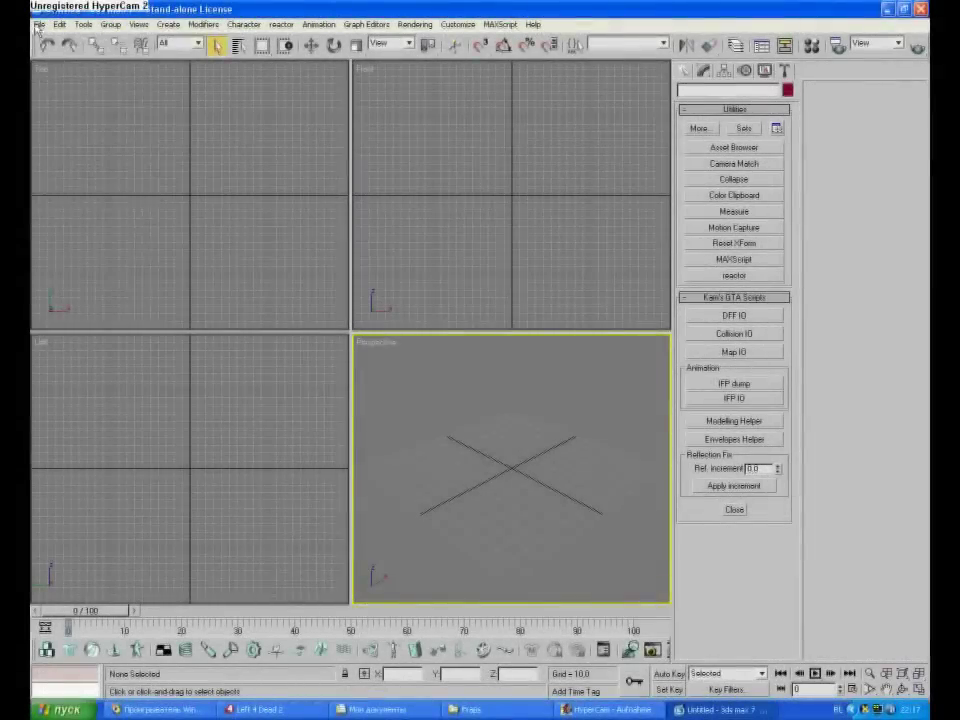
Step: In 3ds Max, choose frame_05.03.2010_22.14.20.3dr for import from 3DReaperDX\Frames\my new mod in My Documents
left_click(40, 24)
left_click(57, 238)
right_click(58, 240)
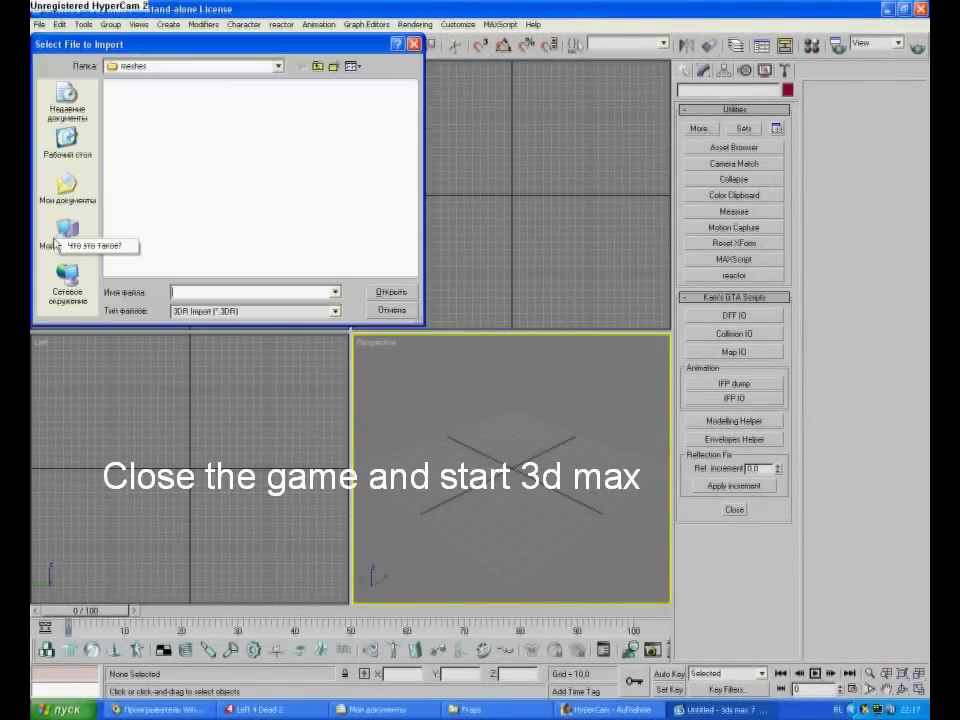
left_click(199, 236)
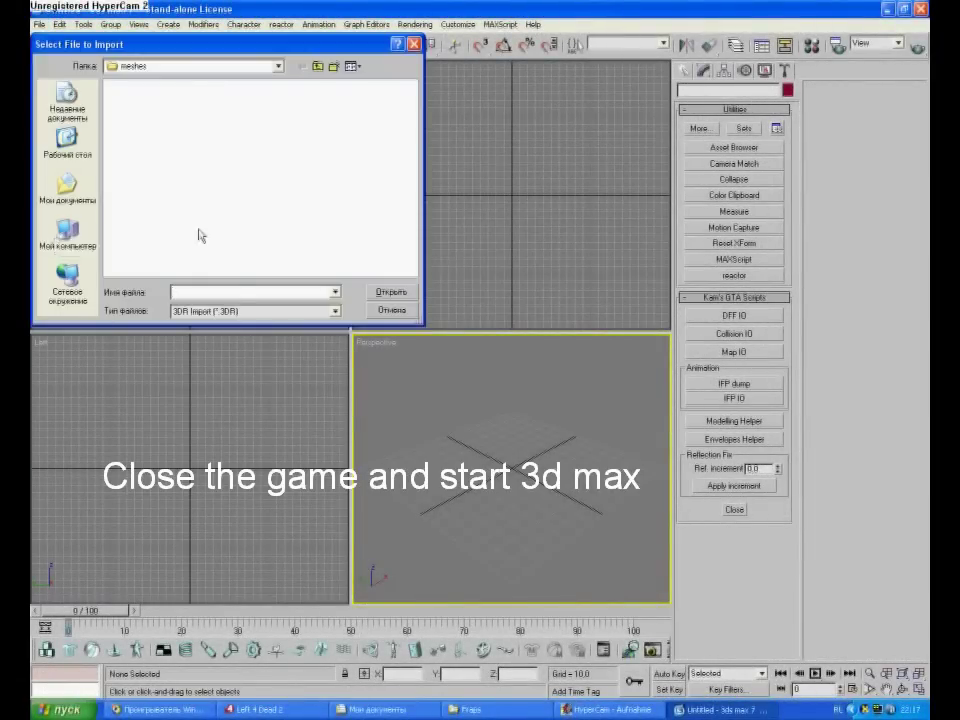
left_click(80, 204)
left_click(150, 88)
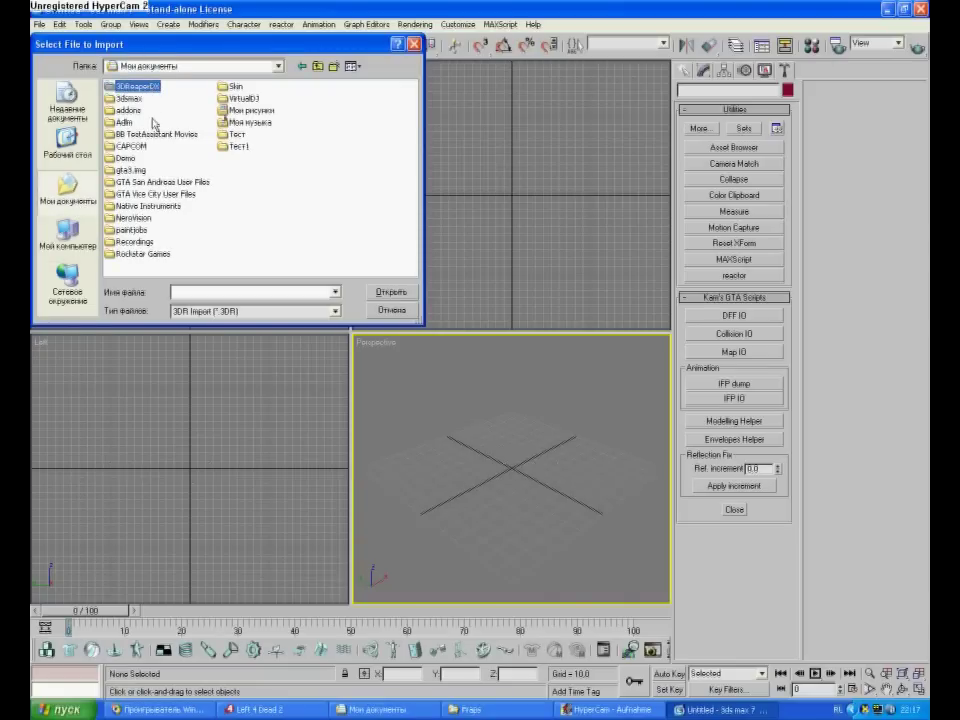
key("Return")
left_click(127, 99)
key("Return")
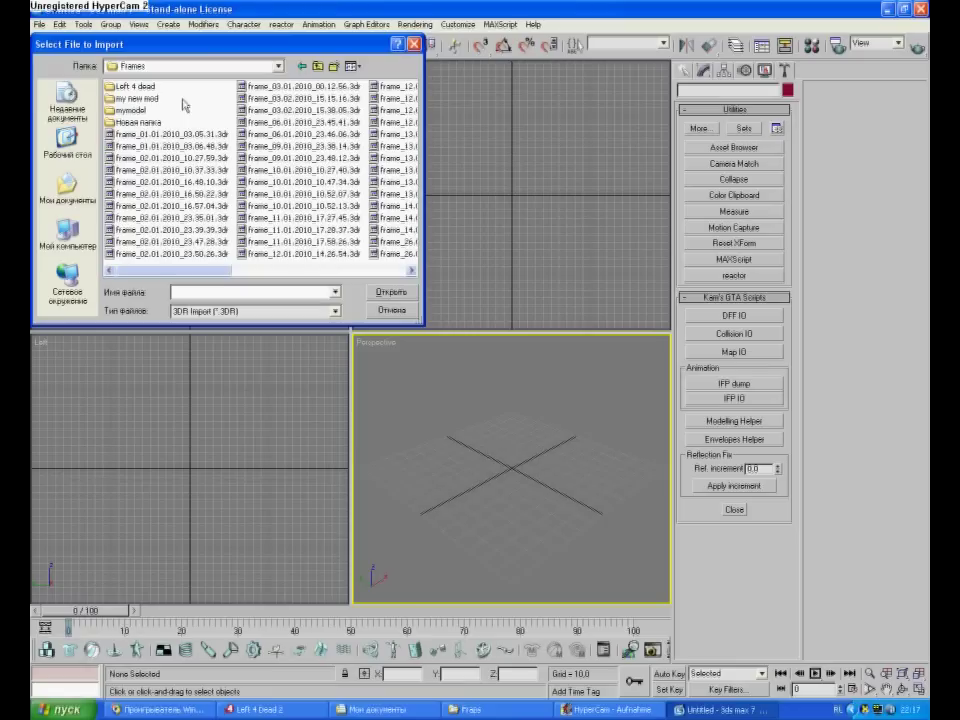
left_click(145, 99)
key("Return")
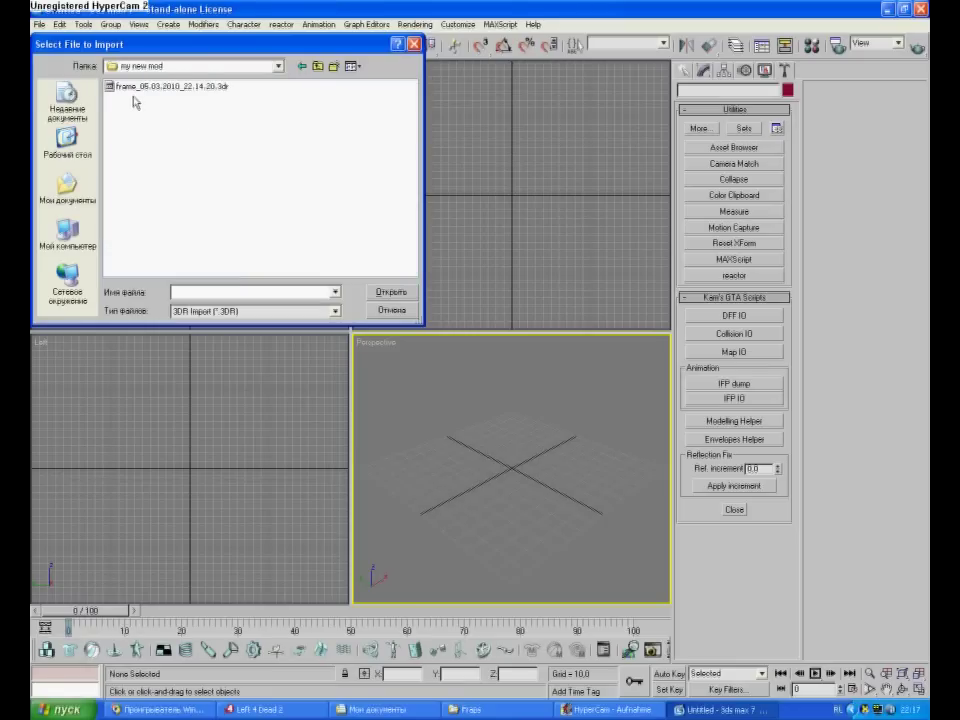
left_click(140, 87)
key("Return")
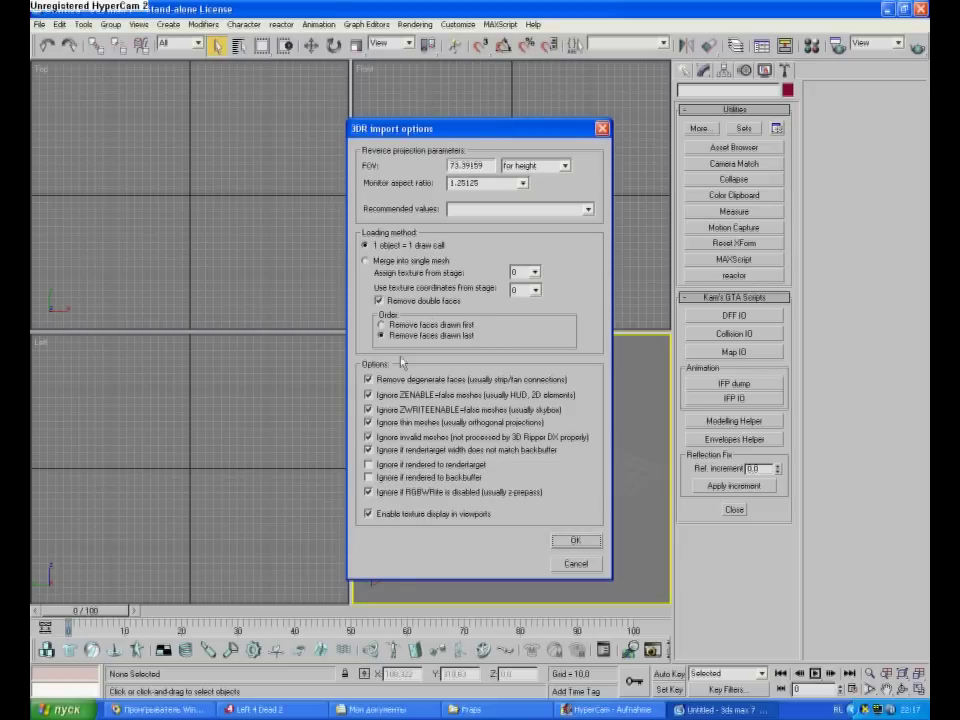
Step: Select the recommended values Aspect=1.25125, FOV=73.39159 in the 3DR import options and import the frame
left_click(553, 209)
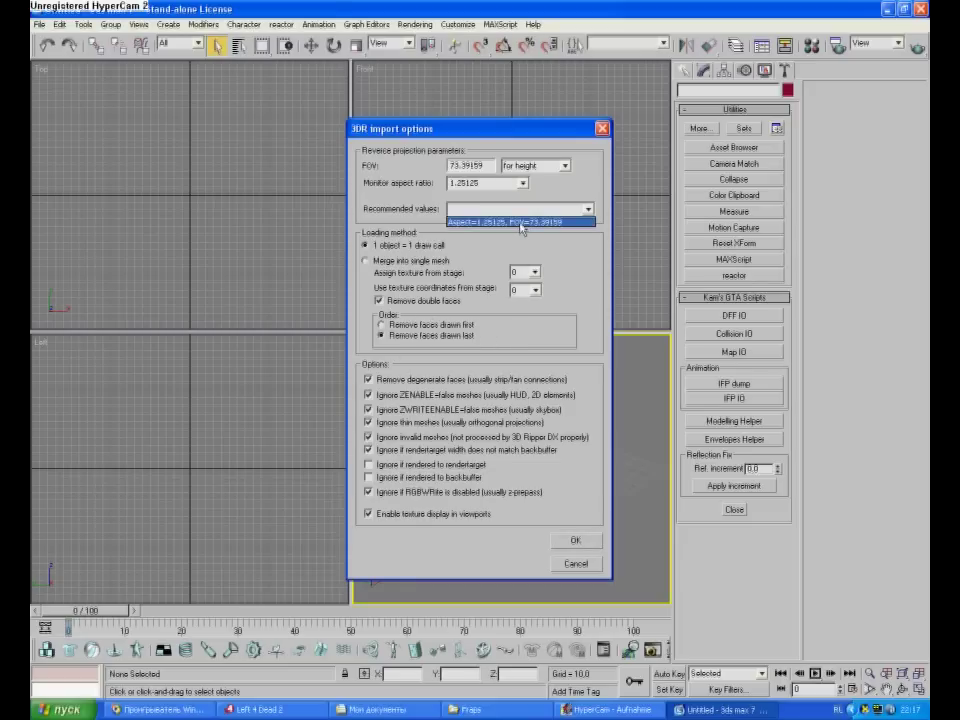
left_click(521, 222)
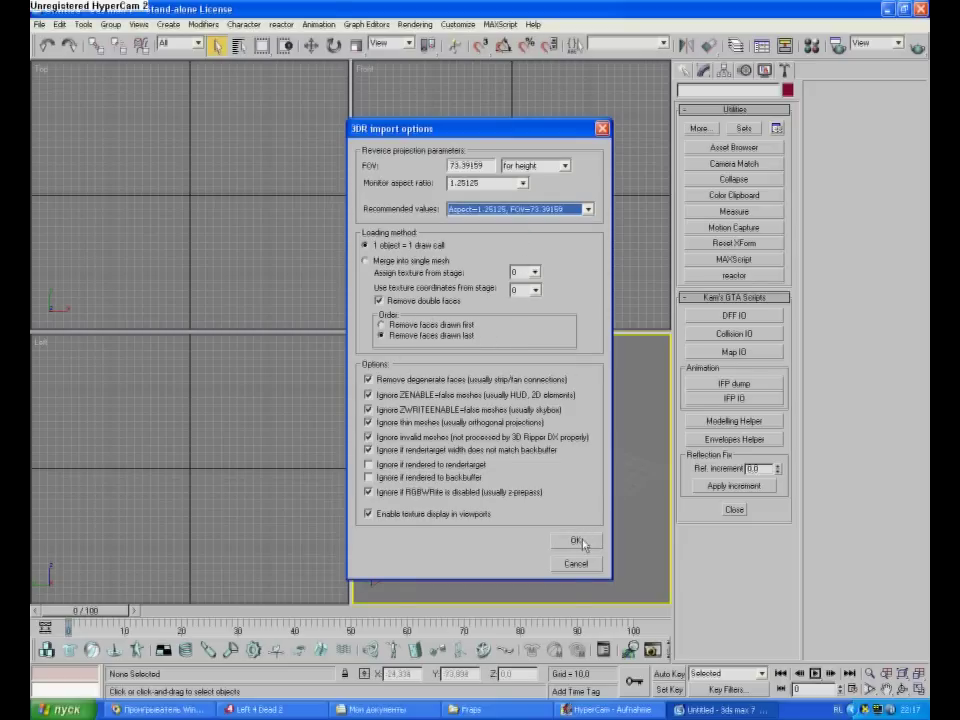
left_click(577, 541)
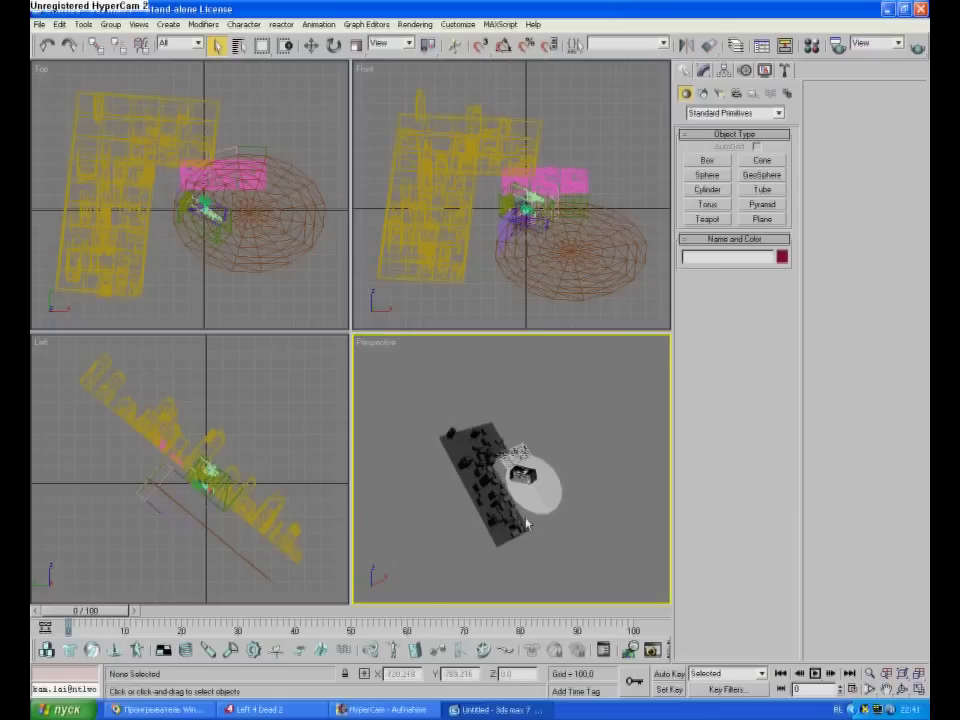
Step: Delete the large city mesh, the round disc and the other outlying scenery around the room model
left_click(495, 525)
key("Delete")
left_click_drag(563, 534, 525, 498)
key("Delete")
left_click_drag(478, 421, 546, 456)
key("Delete")
Step: Delete the building shell and room geometry surrounding the table with the weapons
scroll(541, 444, "up", 5)
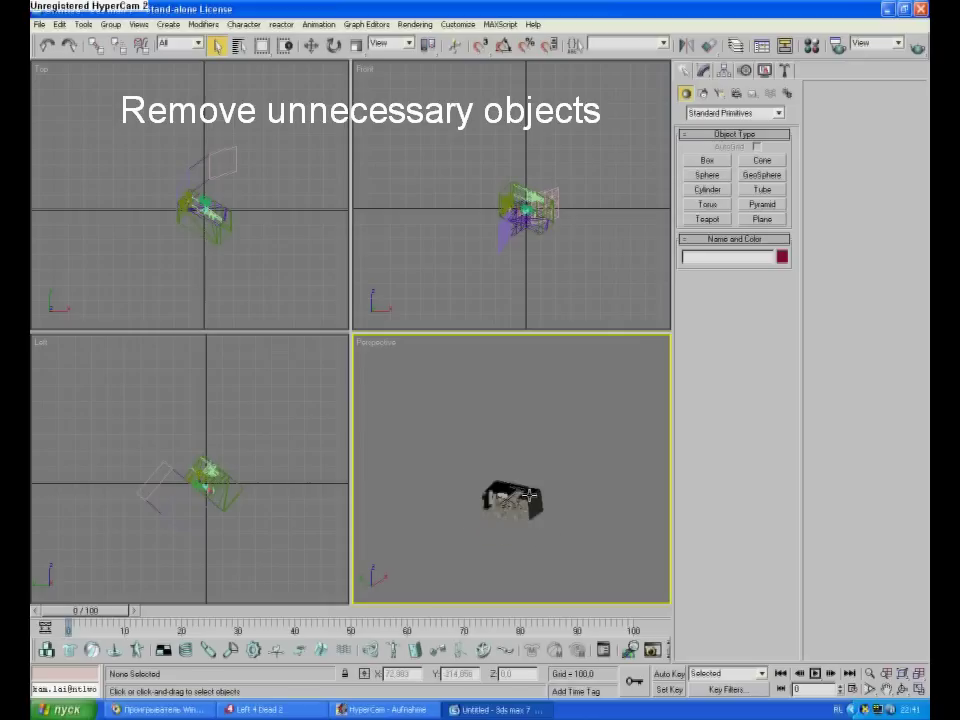
left_click_drag(466, 385, 484, 553)
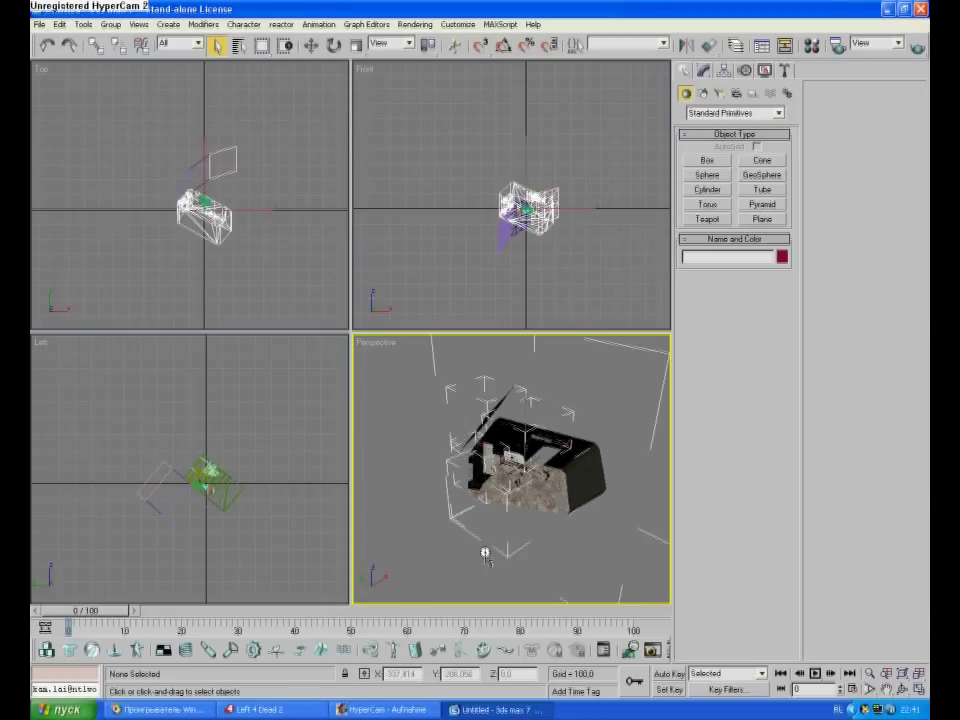
key("Delete")
scroll(521, 552, "up", 6)
left_click_drag(612, 540, 358, 474)
key("Delete")
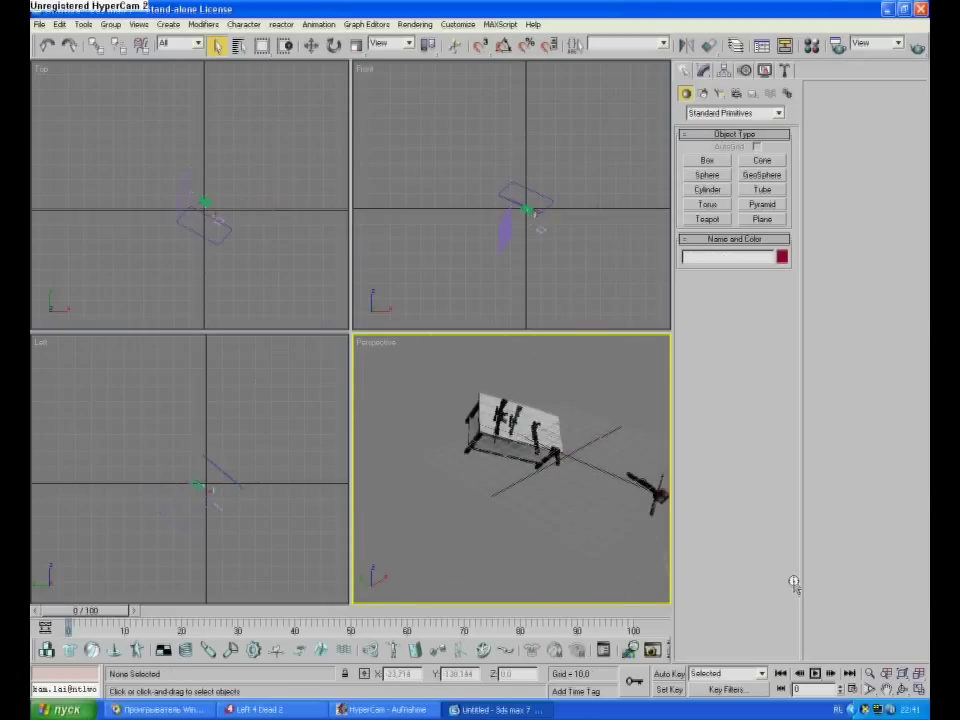
Step: Delete the table meshes and other leftover objects around the three guns
middle_click_drag(501, 500, 528, 496)
scroll(528, 496, "up", 3)
left_click(539, 502)
key("Delete")
left_click_drag(580, 497, 543, 384)
key("Delete")
middle_click_drag(534, 468, 533, 482)
scroll(546, 470, "up", 5)
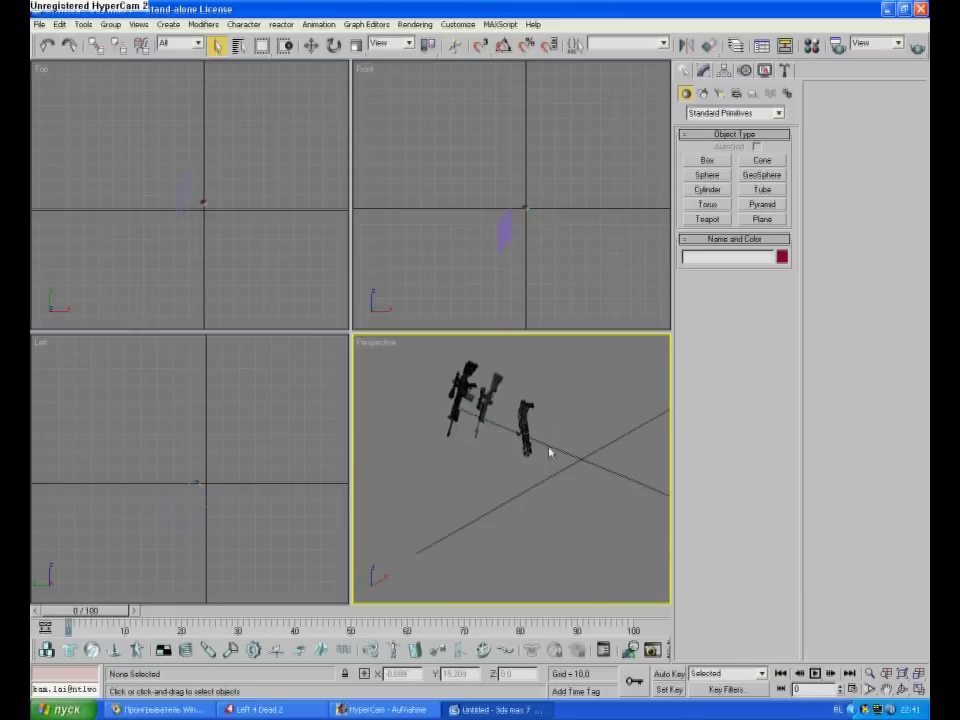
Step: Remove the leftover purple mesh and delete the two scoped rifles, keeping only the shotgun
left_click(515, 243)
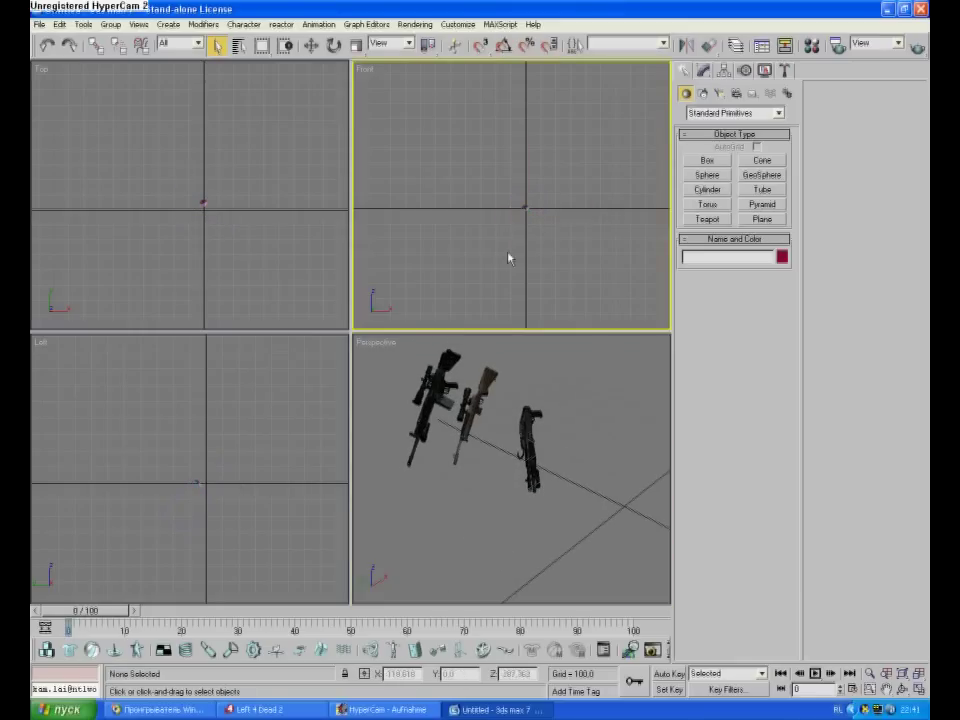
left_click(529, 478)
scroll(529, 478, "up", 3)
left_click_drag(456, 532, 185, 245)
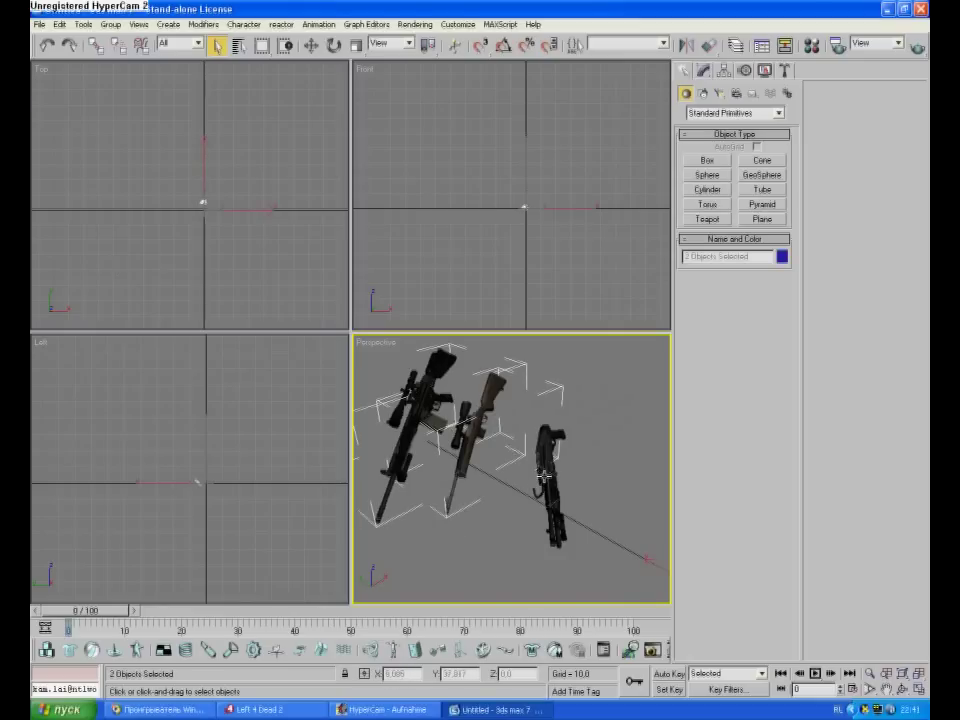
key("Delete")
Step: Select the shotgun and center its pivot on the object, affecting the pivot only
left_click(550, 505)
middle_click_drag(556, 380, 448, 358, "alt")
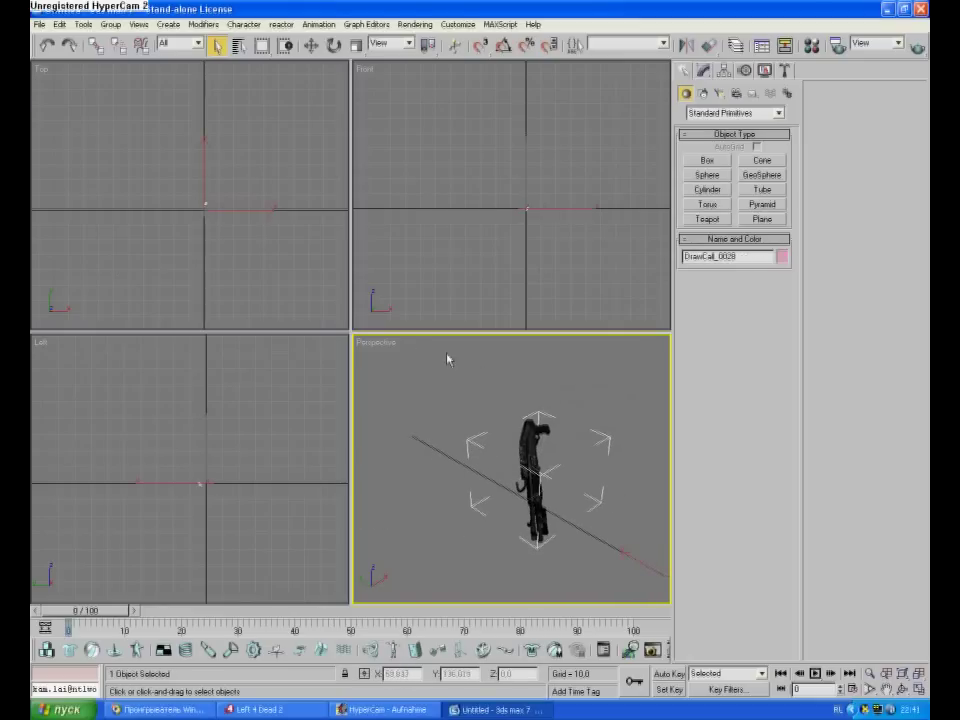
left_click(723, 70)
left_click(733, 159)
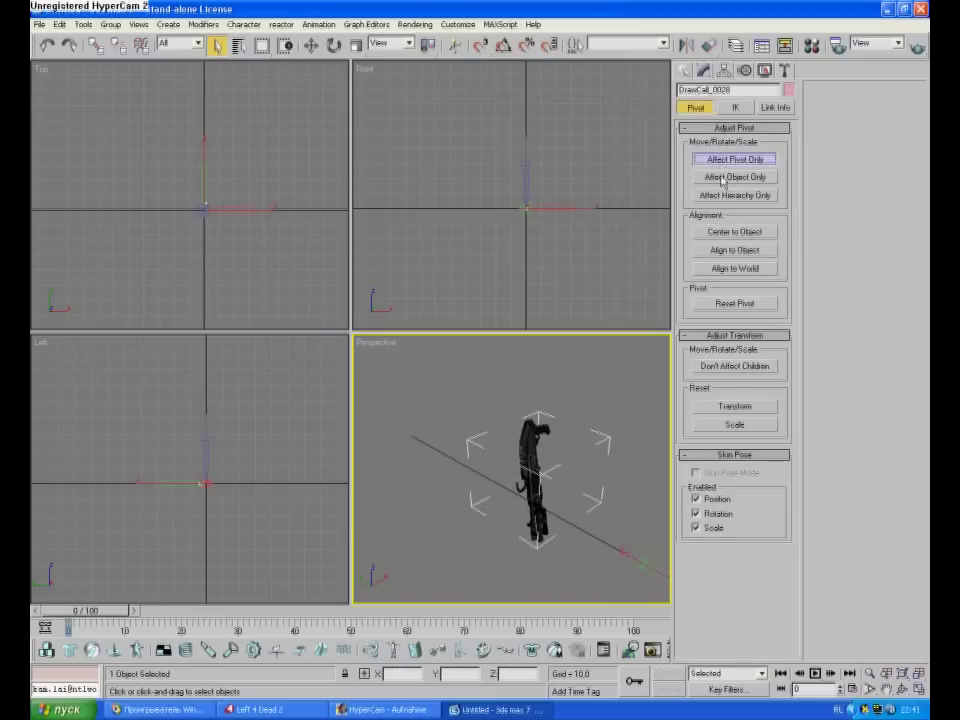
left_click(733, 232)
right_click(578, 432)
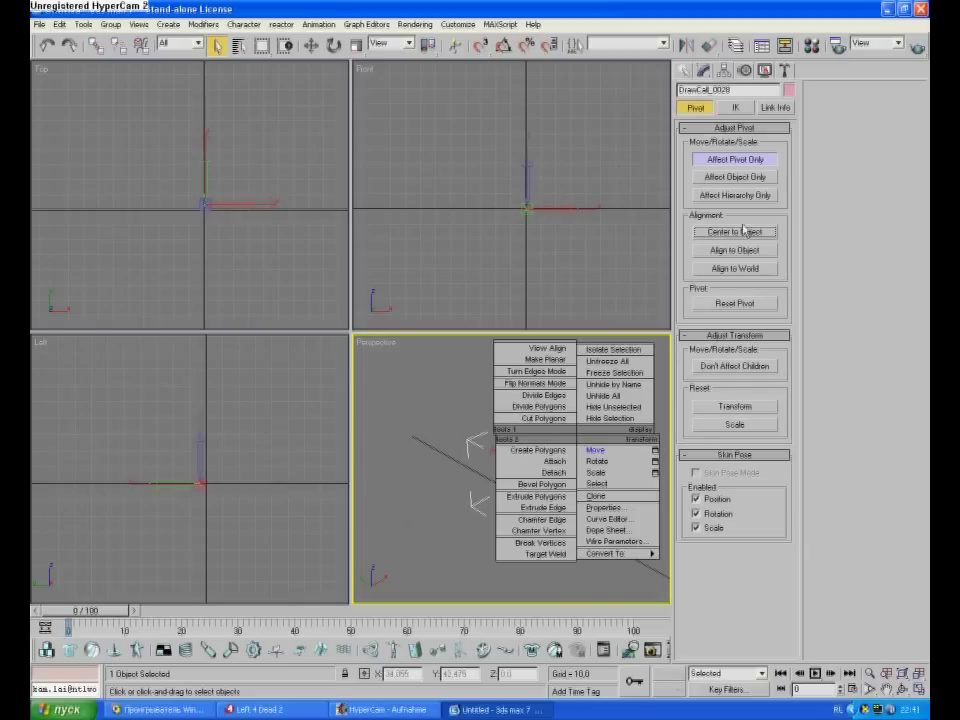
left_click(735, 159)
Step: Move the shotgun to the world origin by setting its X, Y and Z position to 0
key("w")
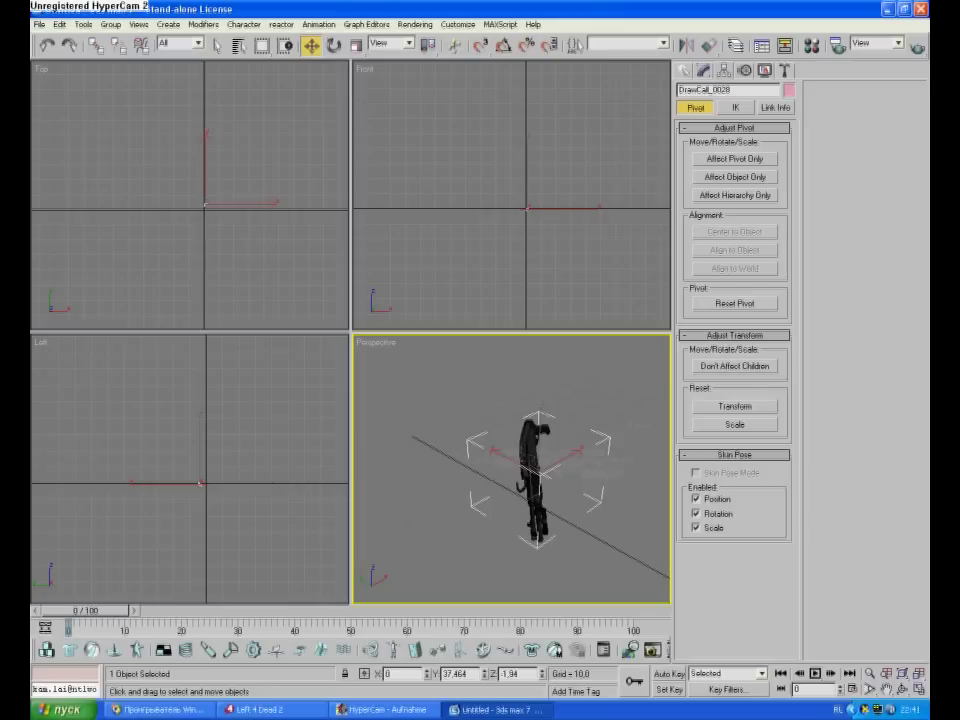
double_click(470, 673)
type("0")
double_click(526, 673)
type("0")
Step: Turn pivot-only editing back on and center the pivot on the shotgun again at the origin
middle_click_drag(583, 557, 489, 514)
scroll(489, 514, "down", 3)
middle_click_drag(660, 574, 545, 470)
left_click(722, 162)
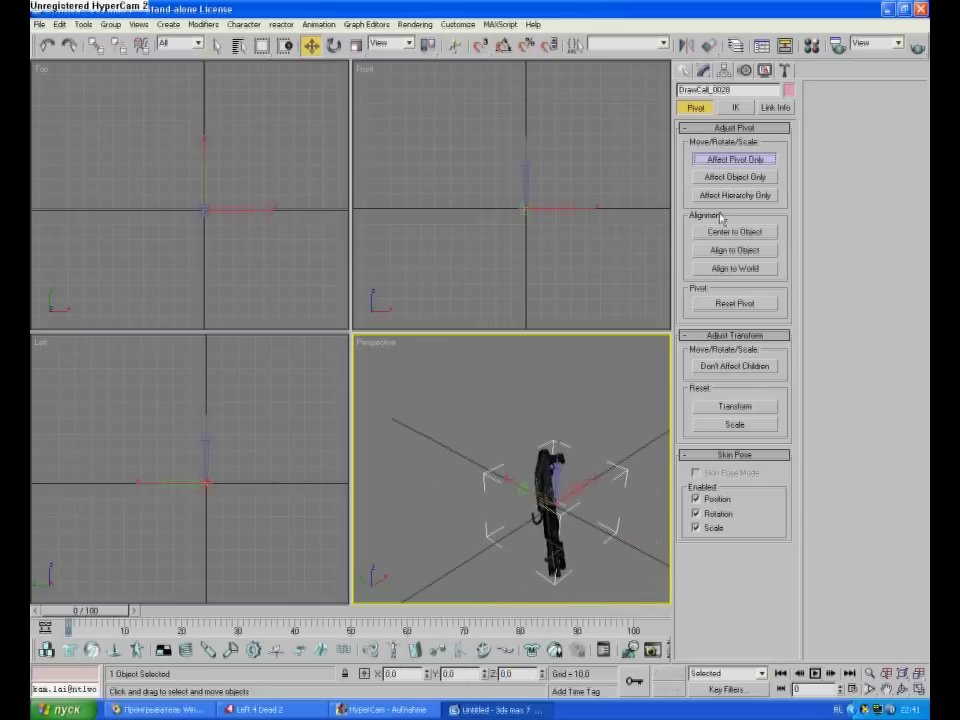
left_click(722, 234)
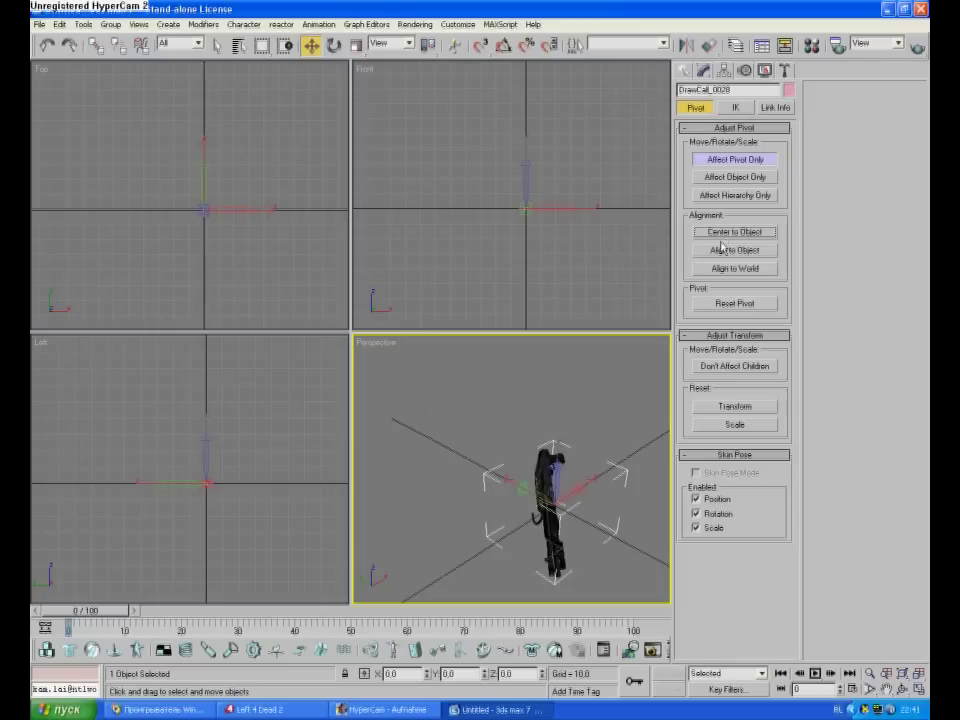
Step: Turn off pivot-only editing and activate the Move tool for the shotgun
left_click(735, 159)
right_click(536, 489)
left_click(563, 508)
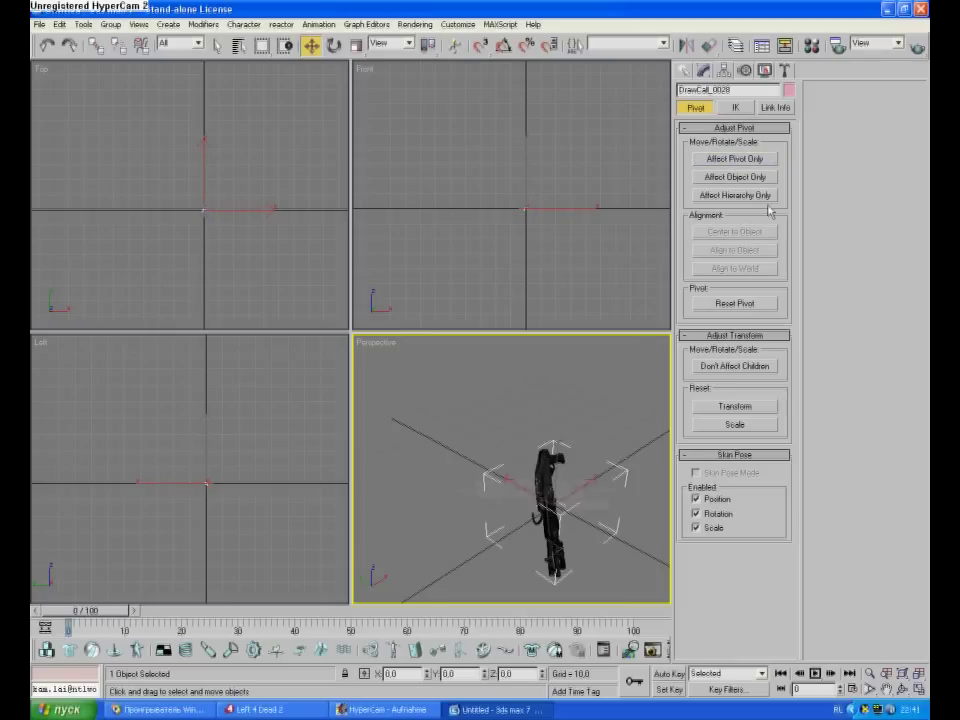
Step: Import the standard model shotgspa.dff from the Standart model folder with the Kam's GTA Scripts DFF IO utility
left_click(784, 71)
left_click(722, 318)
left_click(98, 69)
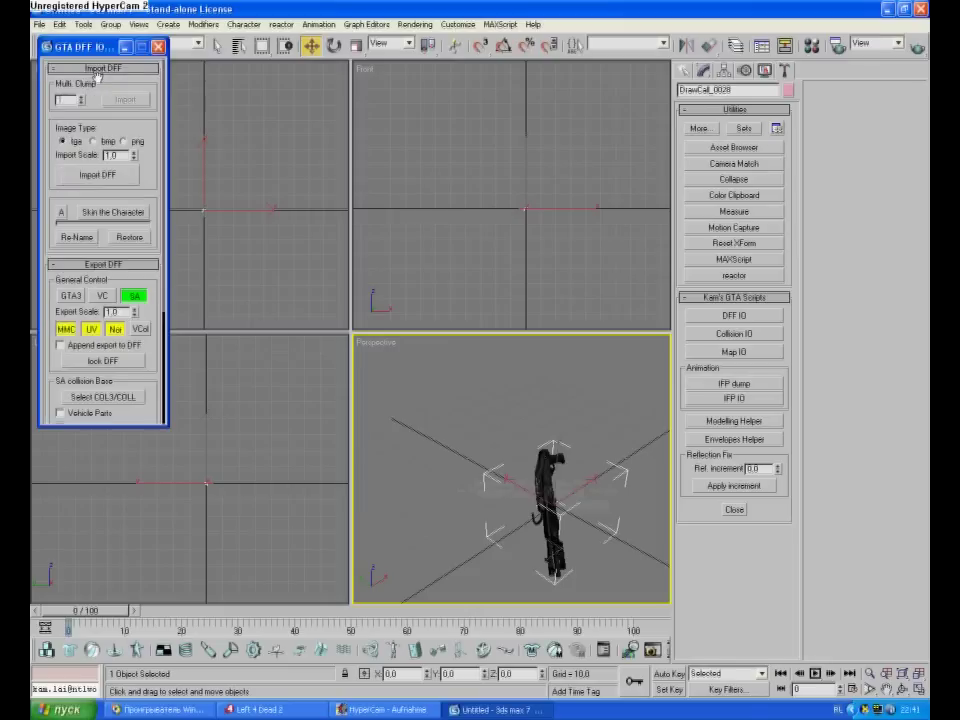
left_click(97, 174)
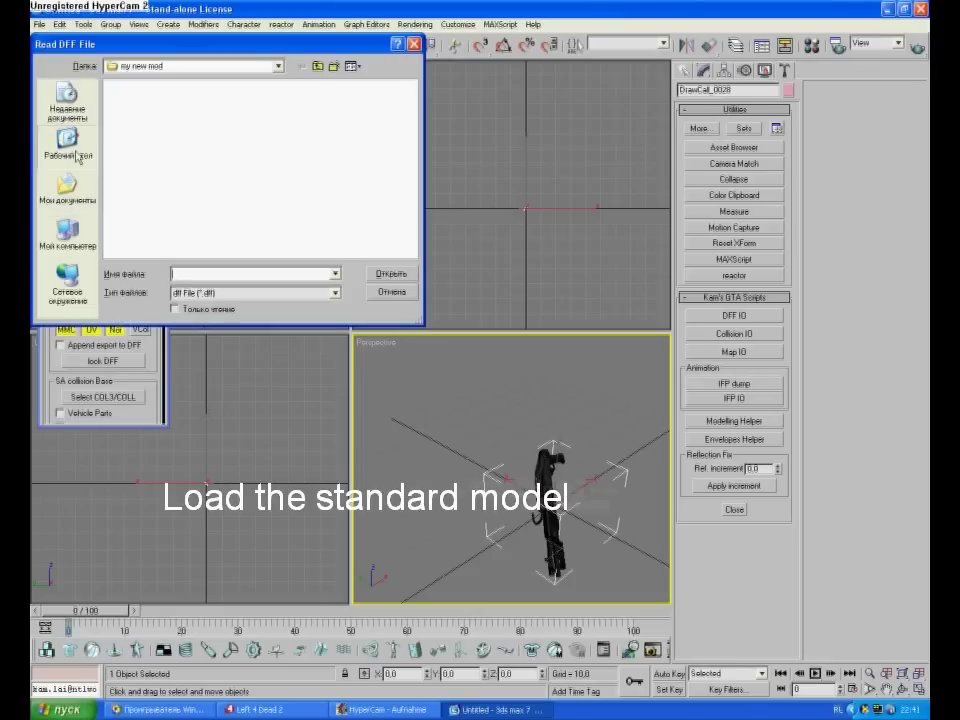
double_click(143, 171)
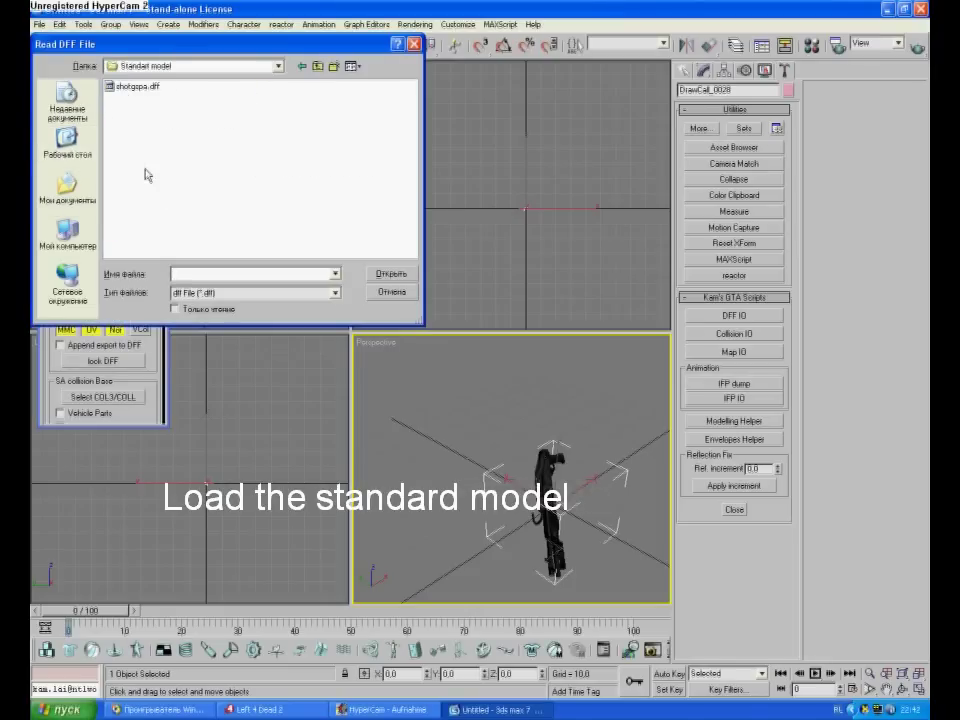
double_click(150, 88)
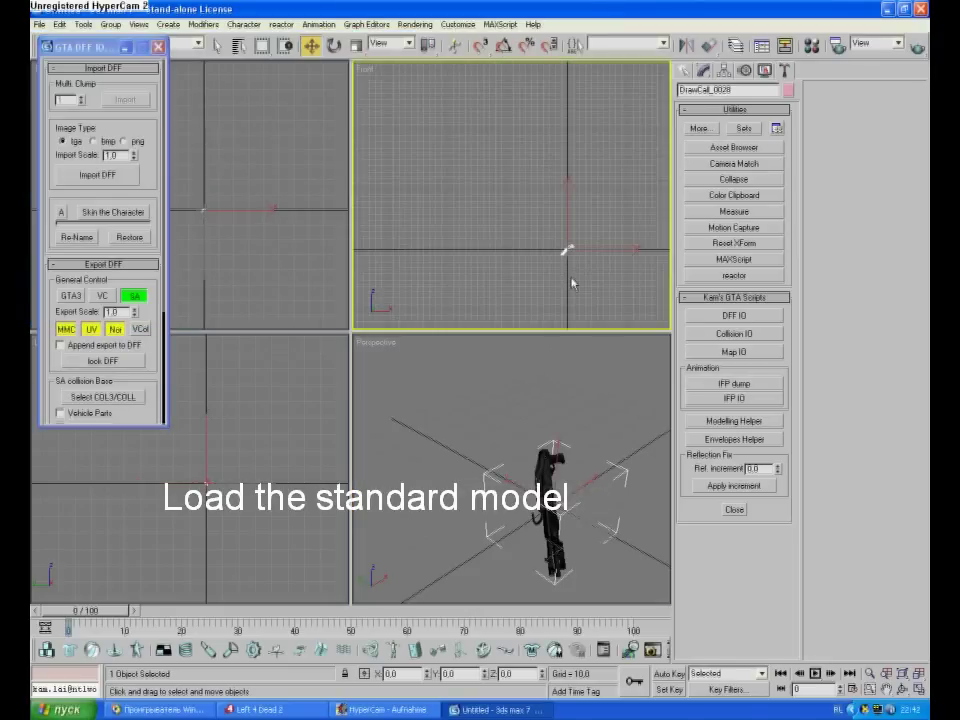
Step: Scale the ripped shotgun down uniformly to about 2.9 percent to match the size of the imported standard model
left_click(901, 675)
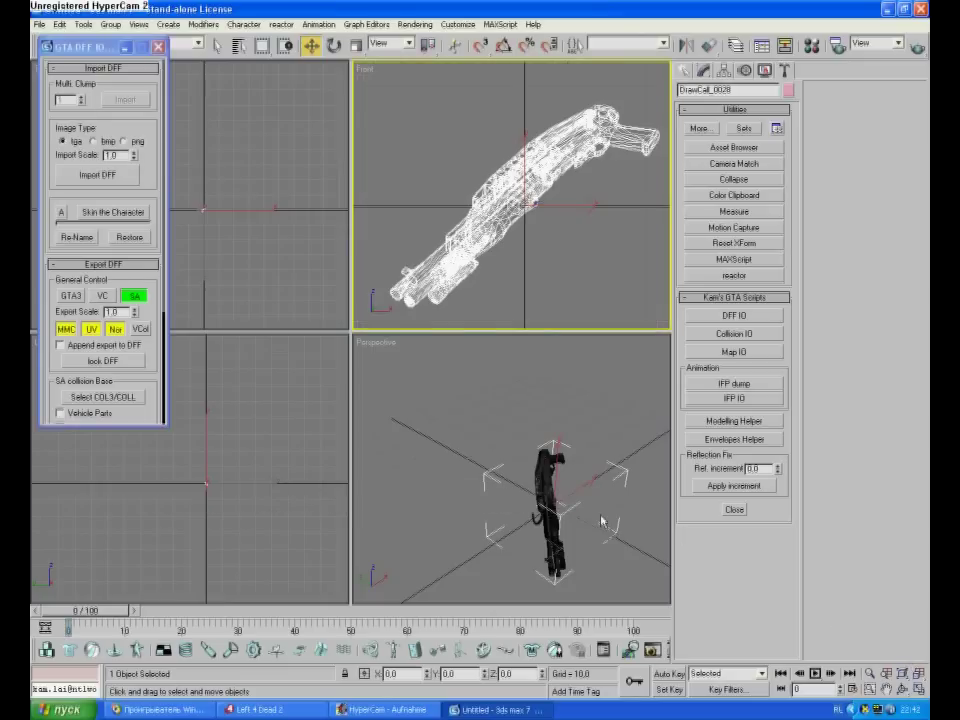
right_click(601, 515)
left_click(901, 674)
right_click(288, 569)
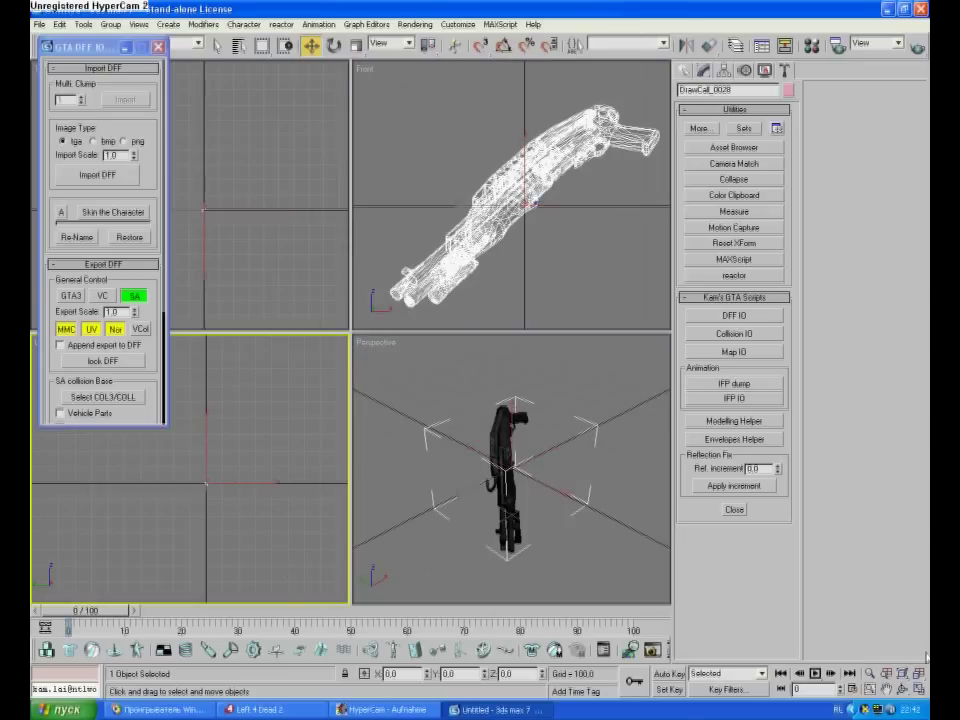
left_click(902, 675)
left_click(293, 310)
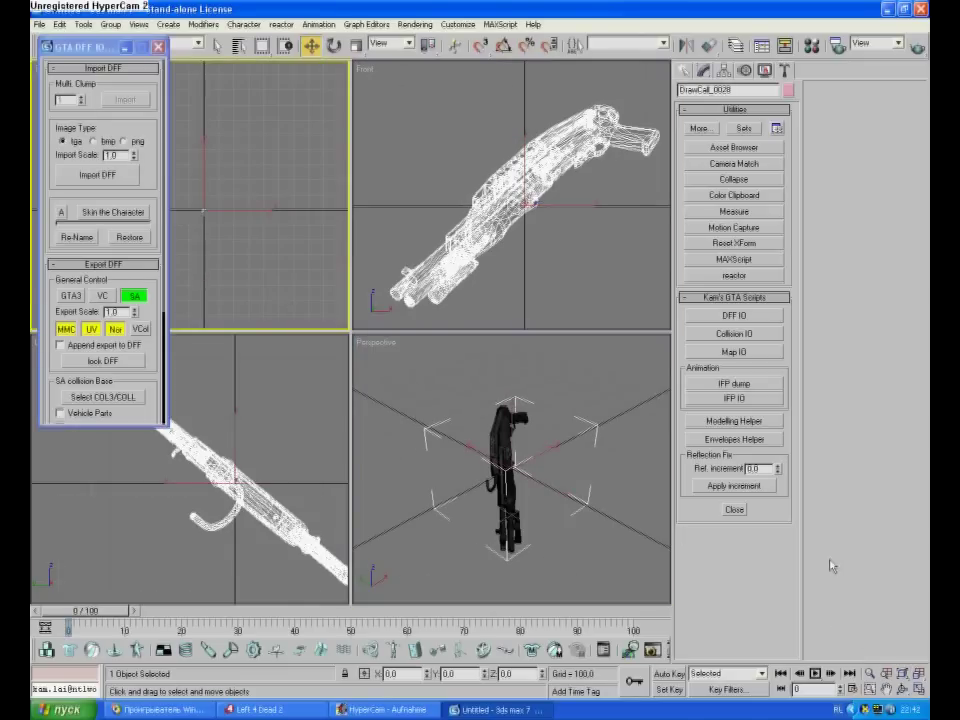
left_click(903, 674)
right_click(574, 526)
right_click(537, 464)
left_click(554, 497)
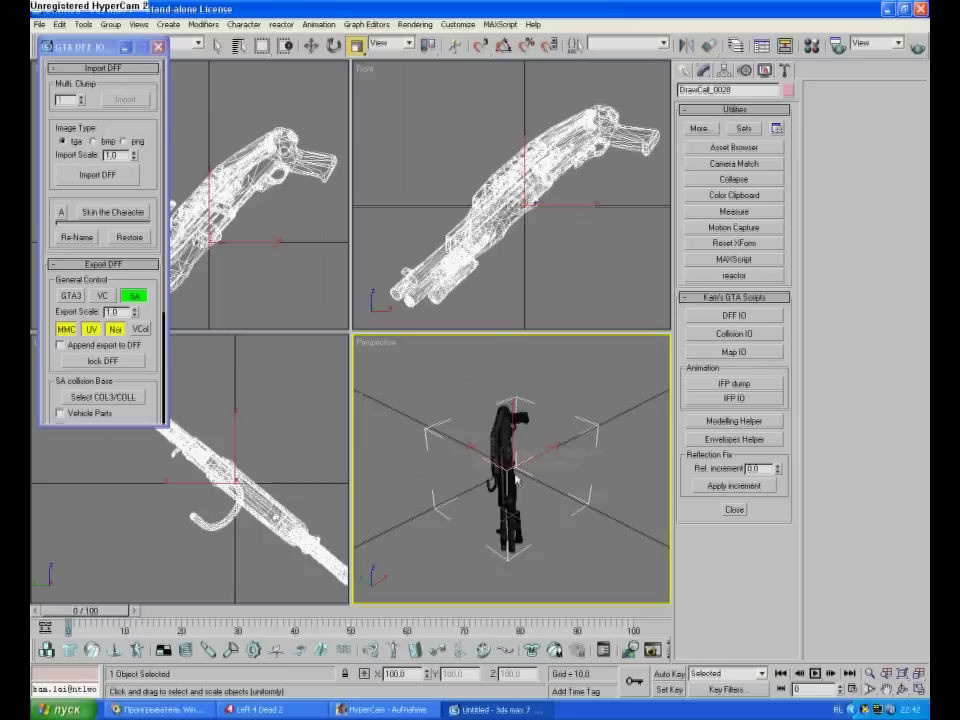
right_click(512, 467)
left_click(526, 500)
left_click_drag(510, 461, 503, 548)
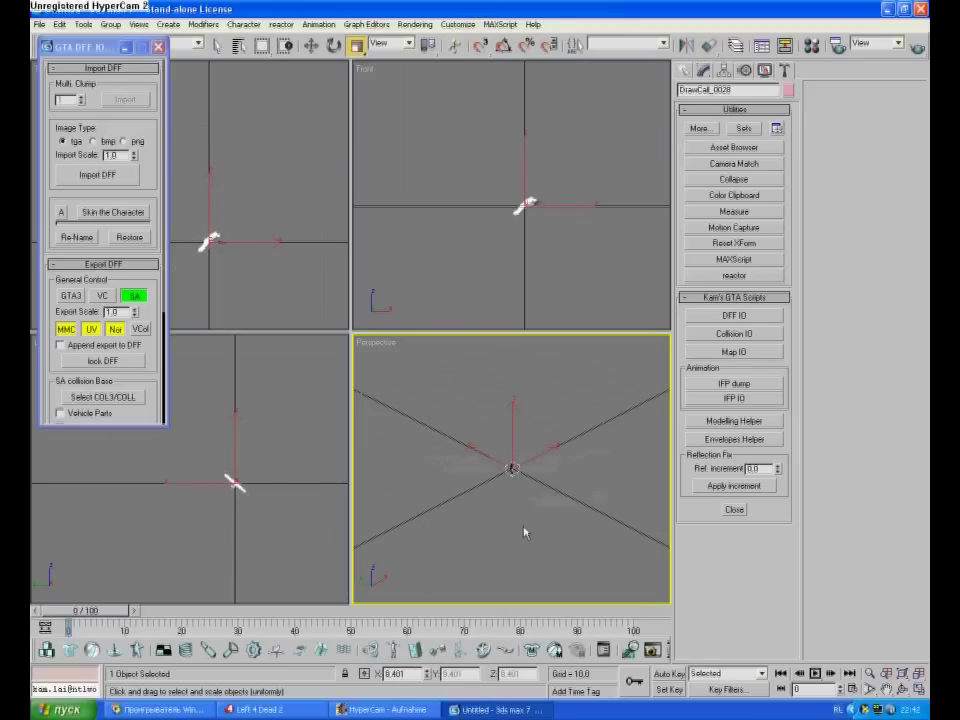
key("z")
left_click_drag(513, 465, 486, 598)
Step: Rotate the ripped shotgun about -141.5 degrees in the Front view so that it lies roughly horizontal
right_click(541, 511)
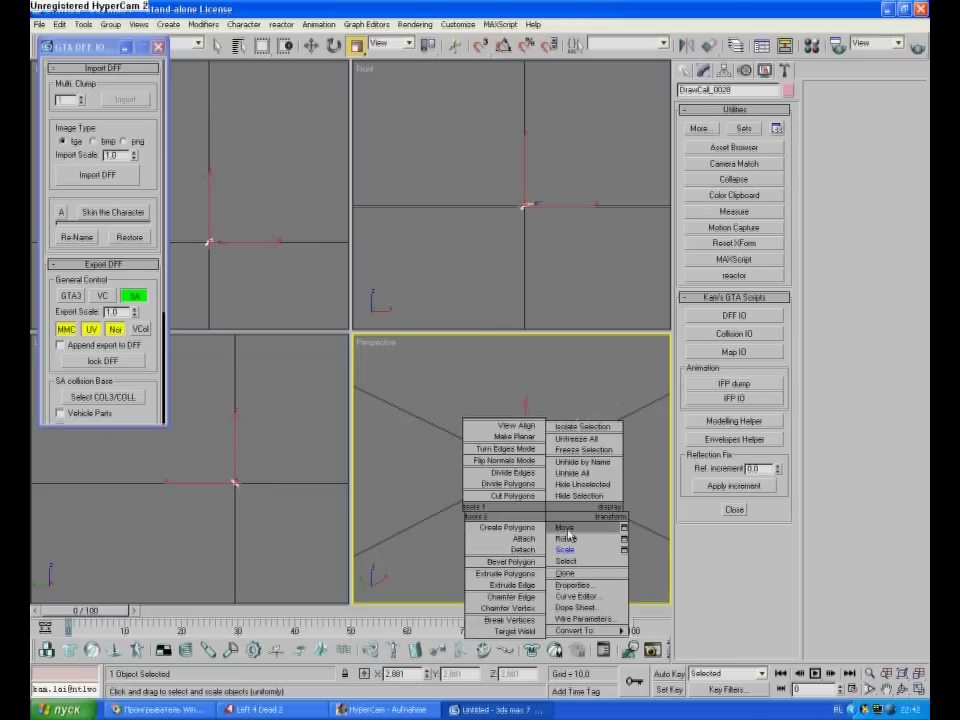
left_click(567, 540)
scroll(541, 303, "up", 8)
middle_click_drag(541, 301, 370, 190)
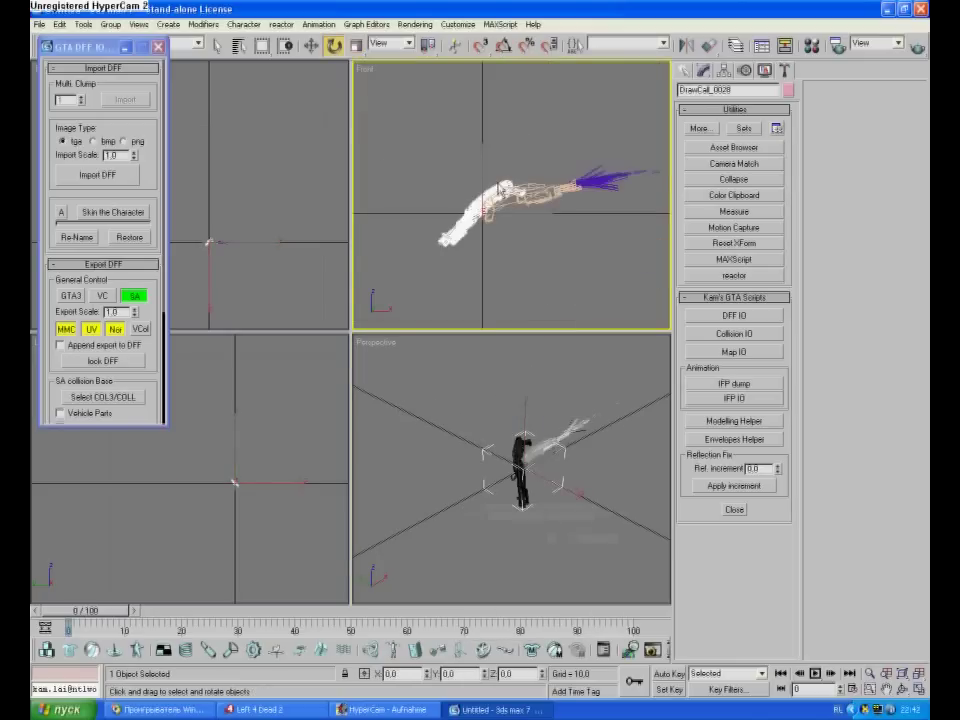
scroll(484, 214, "up", 4)
left_click_drag(498, 203, 697, 128)
Step: Rotate the ripped shotgun in the Left view to correct its roll around the barrel
middle_click_drag(284, 469, 291, 534)
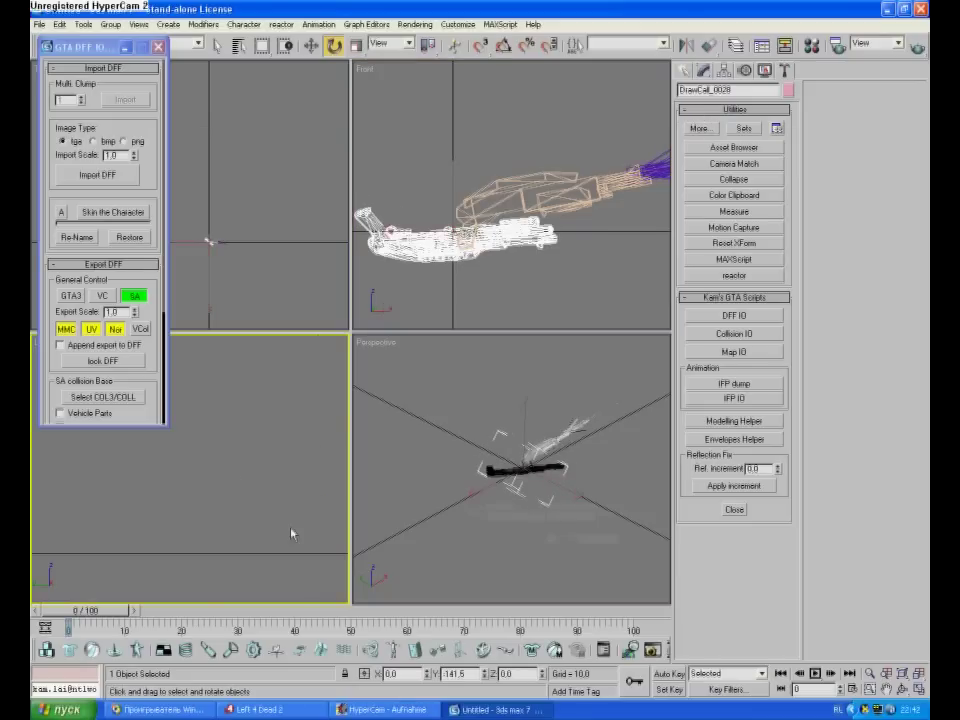
left_click(902, 675)
scroll(217, 513, "up", 2)
left_click_drag(230, 499, 329, 413)
scroll(241, 237, "up", 5)
scroll(243, 254, "down", 1)
Step: Rotate the shotgun in the Top, Front and Left views until it is upright with its grip pointing down
left_click(905, 675)
scroll(287, 257, "up", 2)
middle_click_drag(184, 206, 335, 267)
left_click_drag(326, 276, 339, 263)
left_click_drag(472, 252, 562, 232)
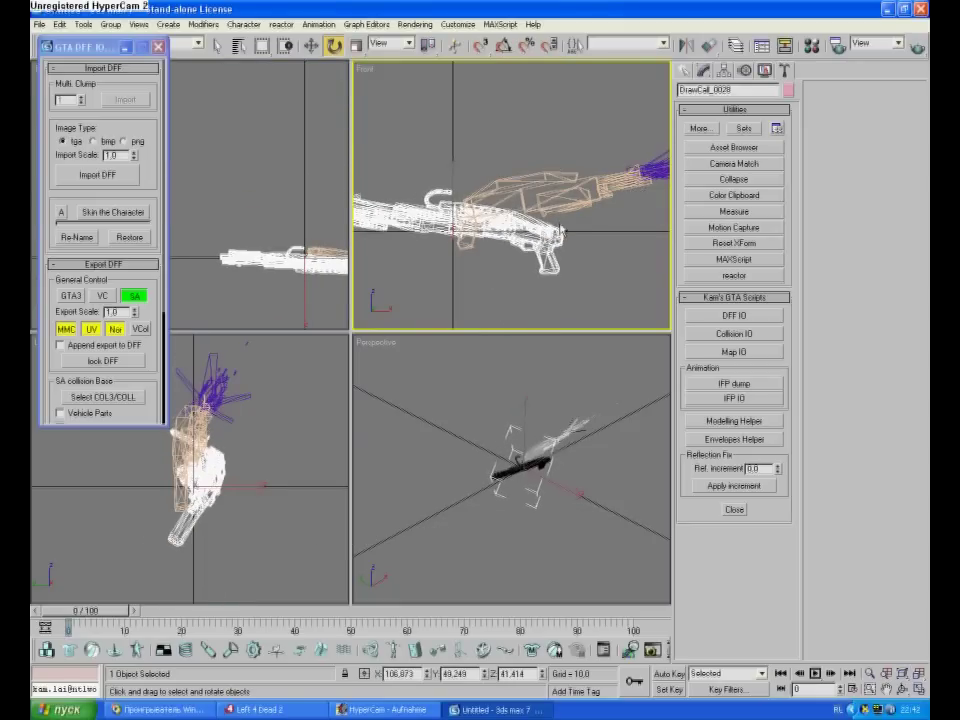
left_click_drag(213, 495, 257, 475)
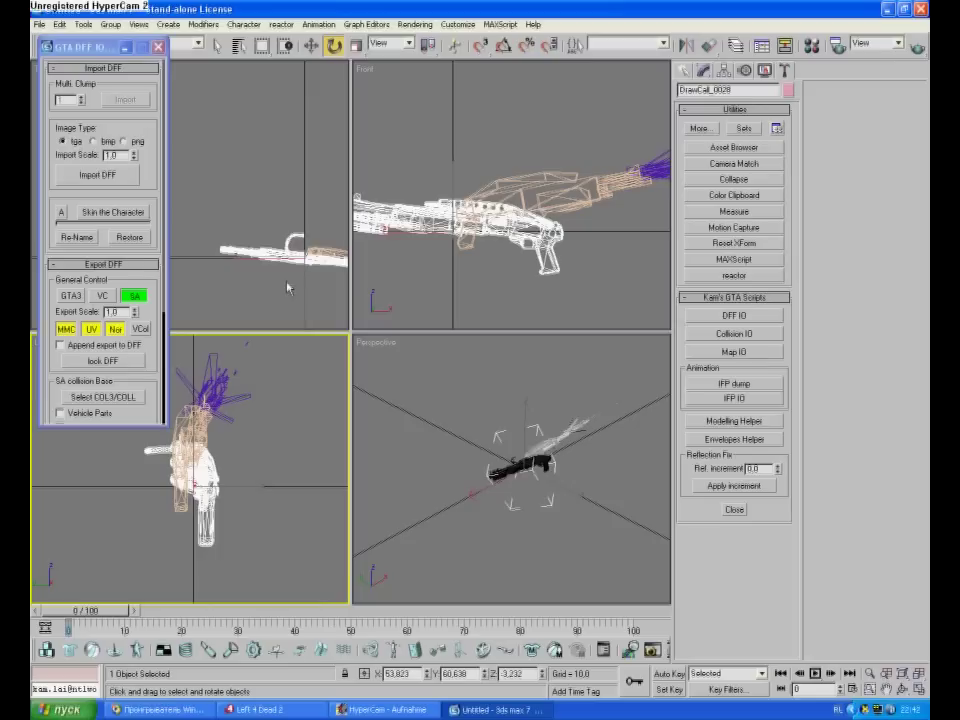
Step: Turn the shotgun around in the Top view so its barrel points the same way as the standard model's
middle_click_drag(305, 277, 248, 265)
left_click_drag(280, 263, 308, 243)
middle_click_drag(306, 243, 267, 224)
scroll(251, 215, "down", 4)
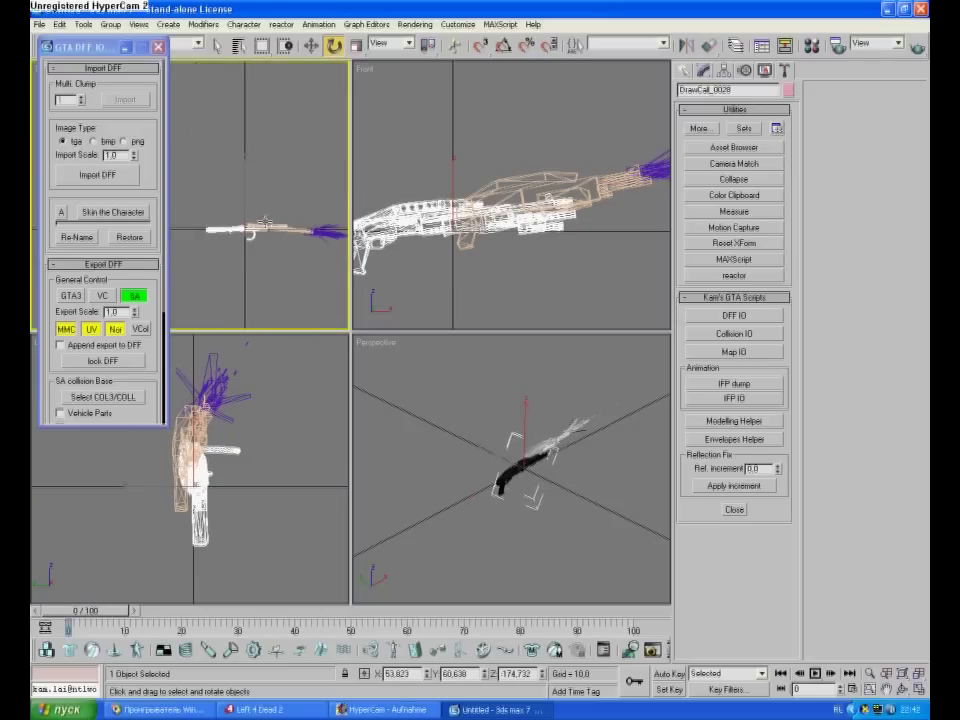
mouse_move(257, 228)
left_mouse_down()
mouse_move(246, 232)
mouse_move(268, 228)
left_mouse_up()
Step: Move the shotgun onto the standard model, to about X 0.408, Y -0.001, Z 0.087
right_click(246, 232)
left_click(264, 247)
scroll(268, 482, "up", 4)
left_click_drag(214, 471, 209, 405)
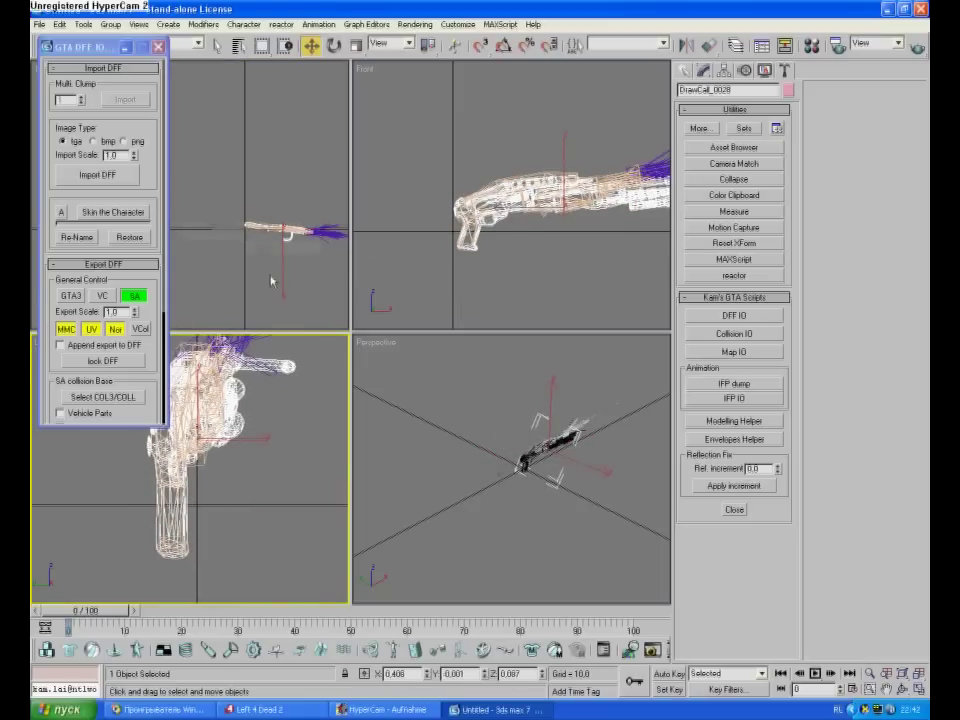
Step: Nudge the shotgun in the Front view to line its grip up with the standard model's grip
scroll(262, 262, "up", 6)
middle_click_drag(336, 260, 264, 238)
scroll(250, 225, "up", 4)
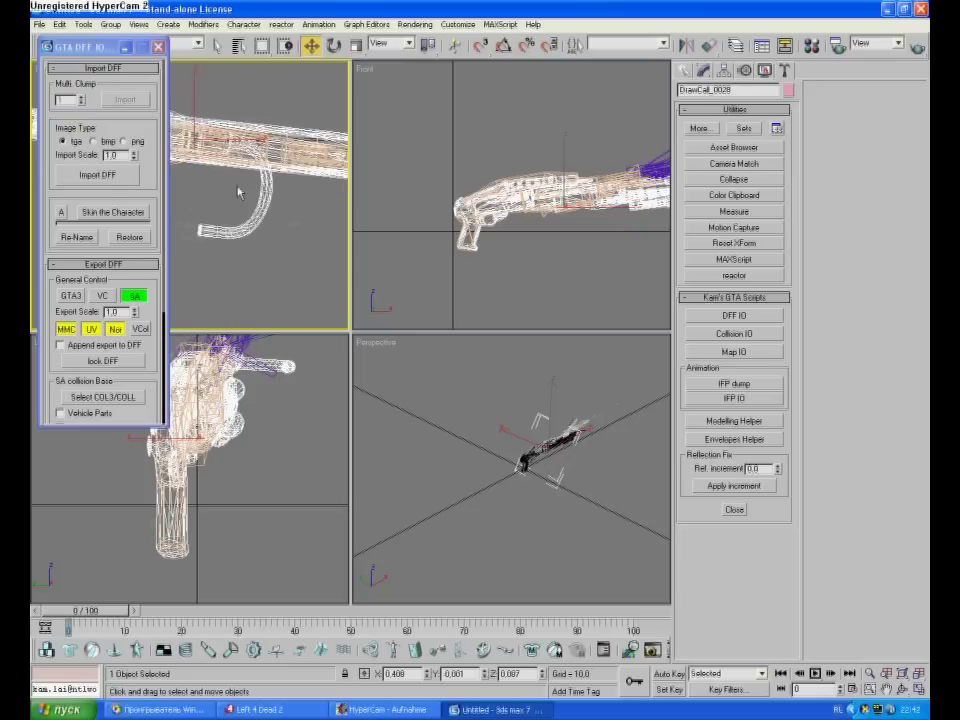
scroll(550, 228, "up", 5)
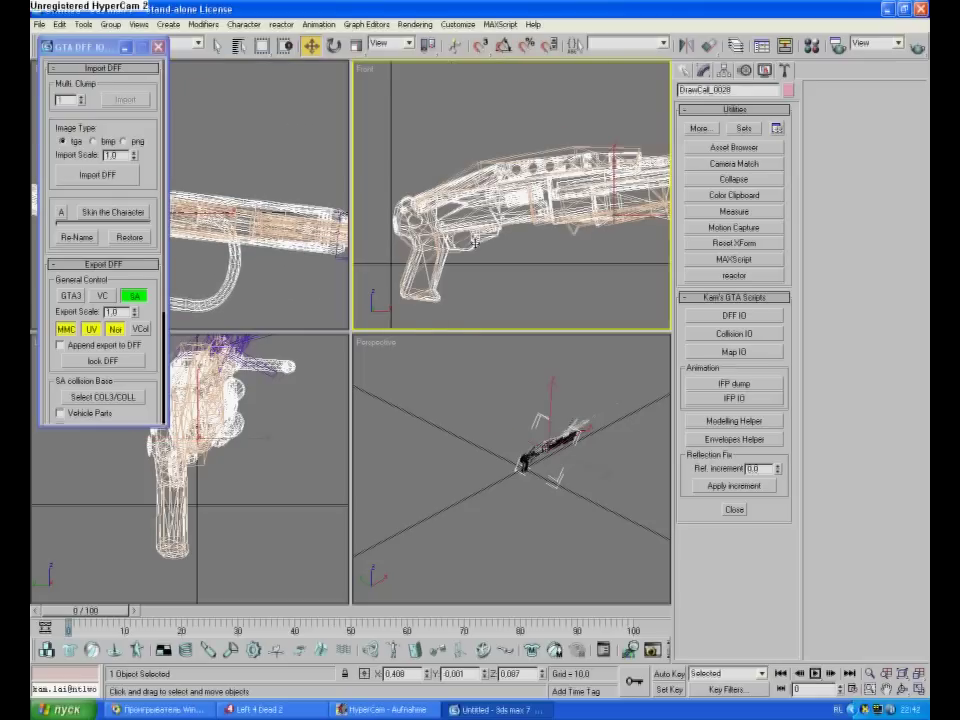
left_click_drag(522, 216, 516, 215)
Step: Tilt the shotgun slightly in the Front view to match the barrel angle of the standard model
middle_click_drag(534, 240, 390, 234)
scroll(498, 202, "down", 1)
right_click(498, 202)
left_click(523, 227)
left_click_drag(498, 202, 500, 199)
Step: Fine-tune the shotgun's position over the standard model to about X 0.395, Z 0.103
middle_click_drag(463, 230, 633, 219)
right_click(496, 203)
left_click(520, 208)
left_click_drag(528, 189, 527, 190)
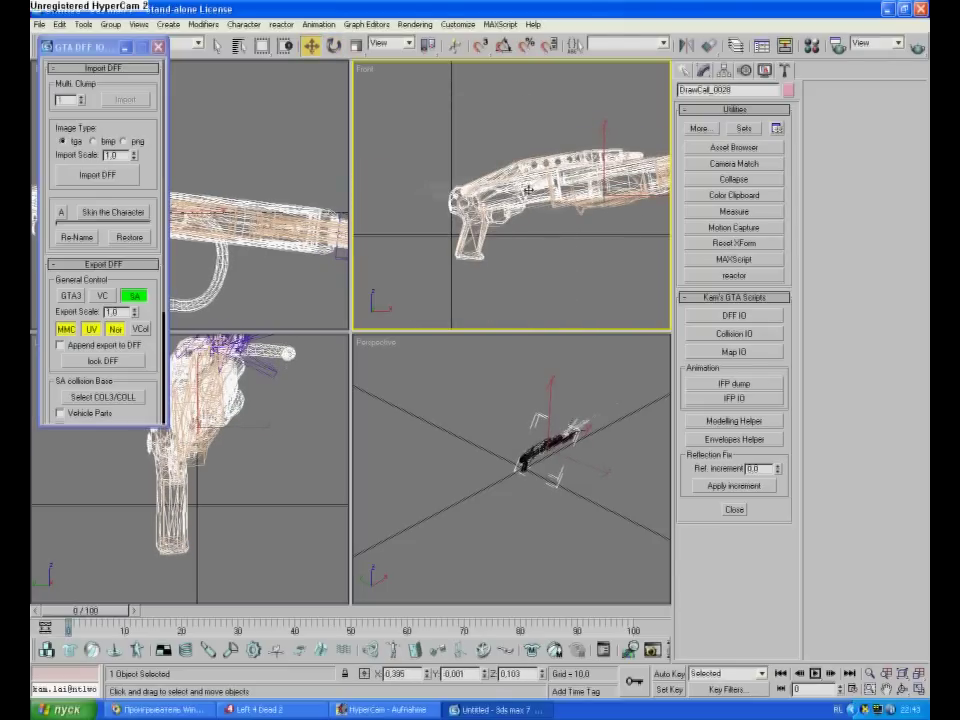
Step: Examine how the ripped shotgun lines up with the standard model in the Front, Left and Perspective views
middle_click_drag(538, 189, 510, 265)
scroll(209, 477, "up", 2)
middle_click_drag(182, 518, 227, 511)
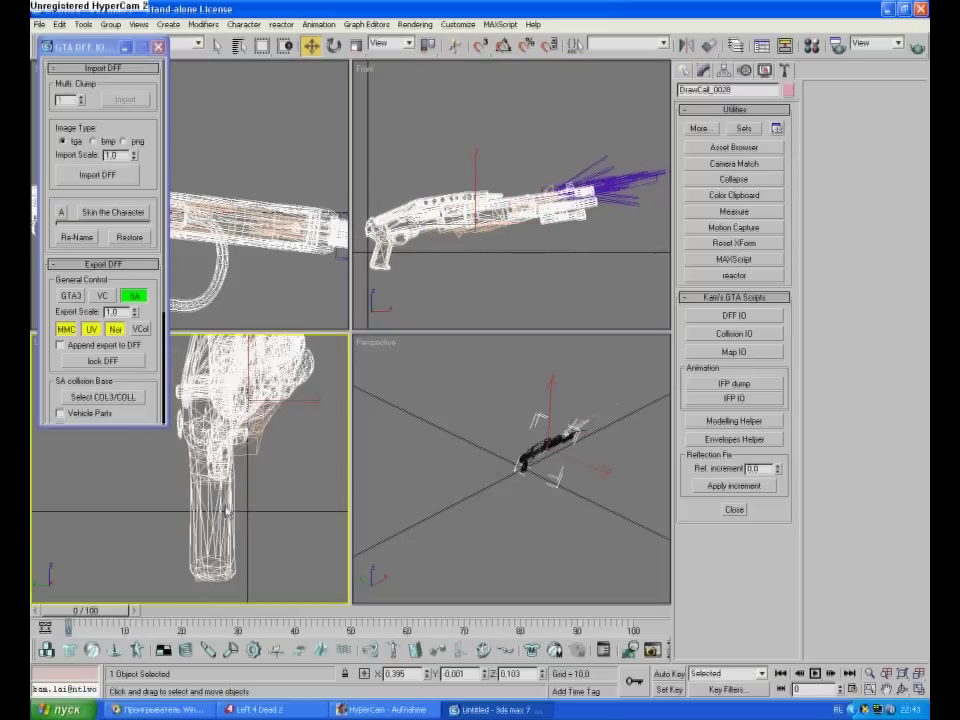
left_click(903, 674)
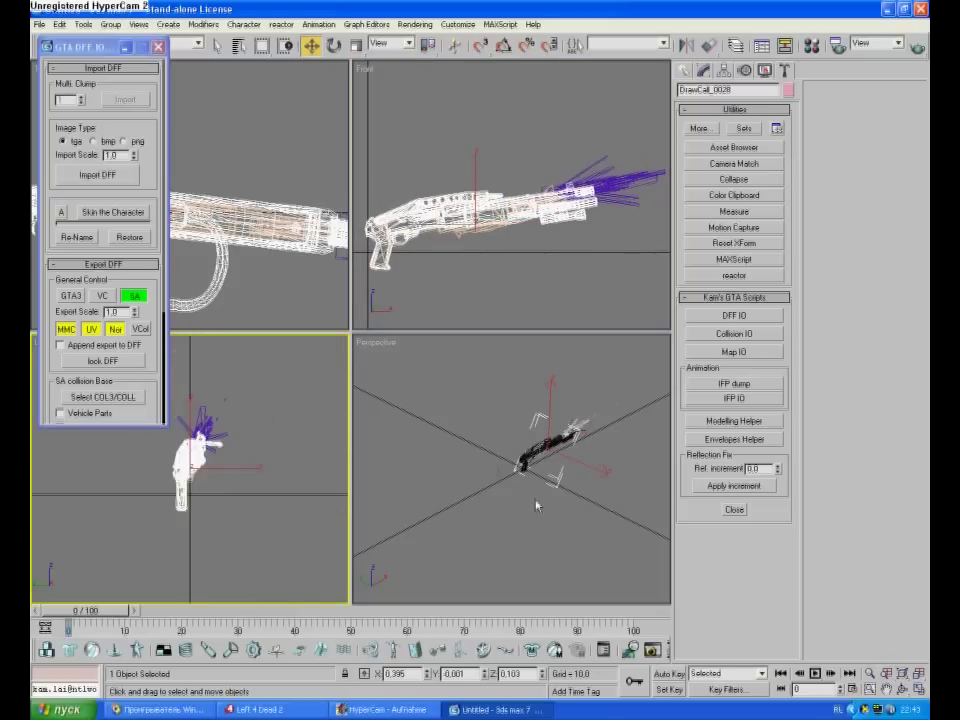
right_click(535, 502)
left_click(904, 676)
left_click(903, 689)
scroll(480, 476, "up", 3)
mouse_move(480, 476)
middle_mouse_down()
mouse_move(558, 460)
mouse_move(495, 490)
middle_mouse_up()
scroll(495, 490, "down", 3)
left_click_drag(495, 490, 460, 470)
right_click(541, 419)
Step: Select the standard shotgun mesh shotgspa and select all of its vertices at vertex level
left_click(464, 238)
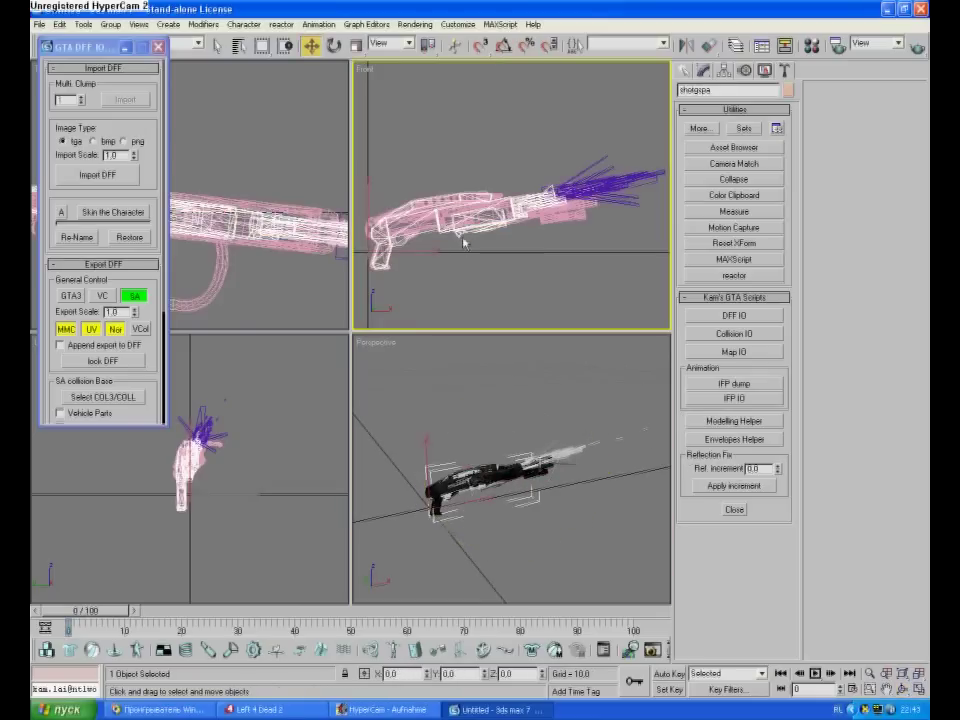
left_click_drag(710, 92, 678, 90)
left_click(687, 72)
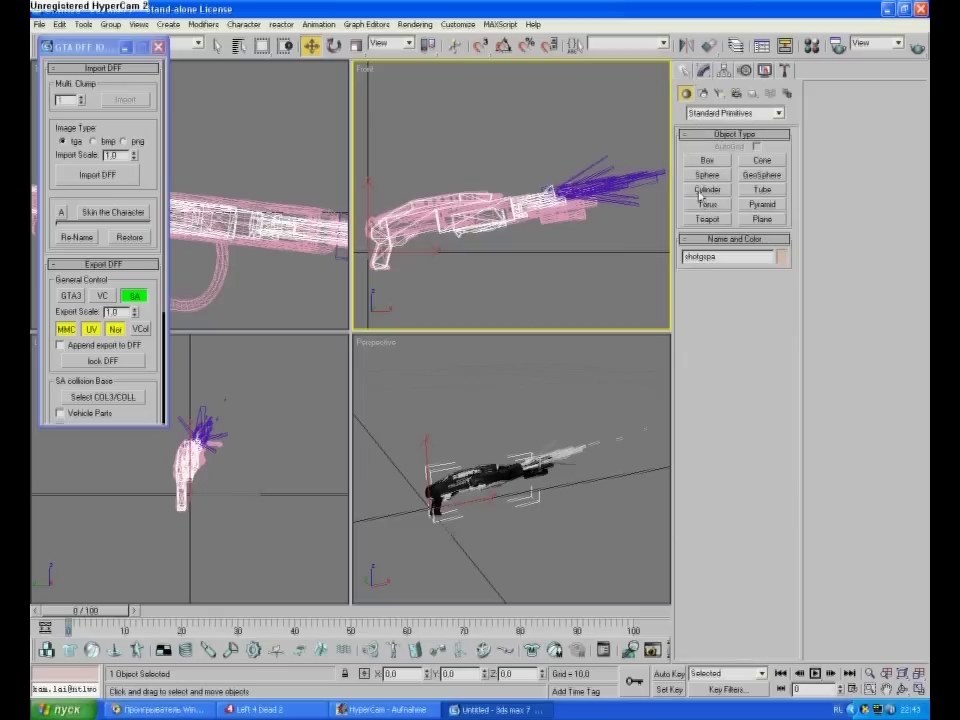
left_click(703, 72)
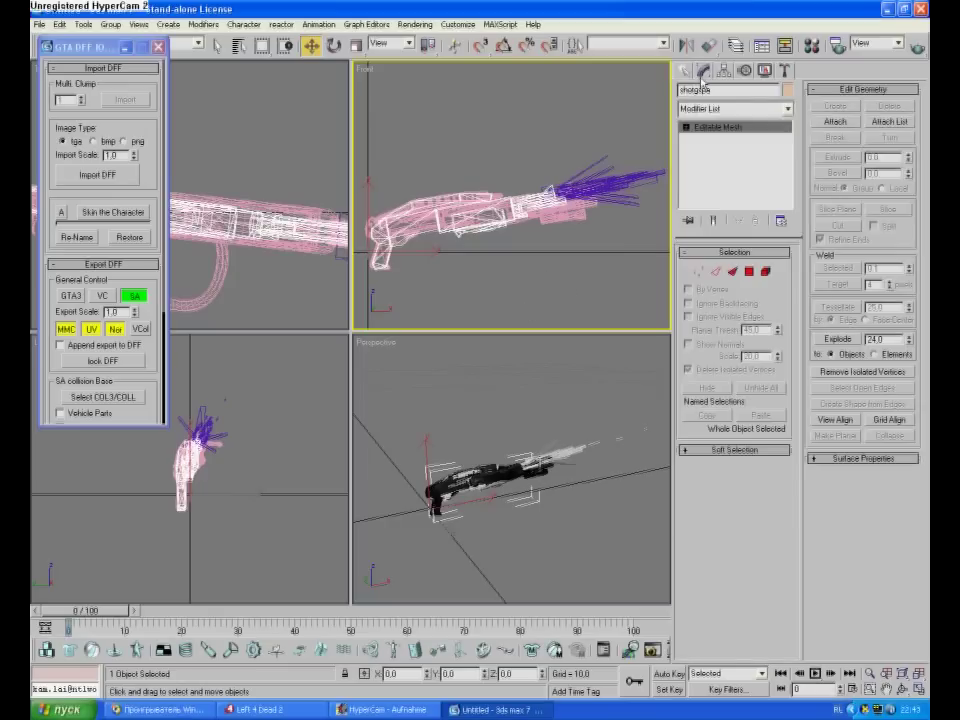
left_click(700, 272)
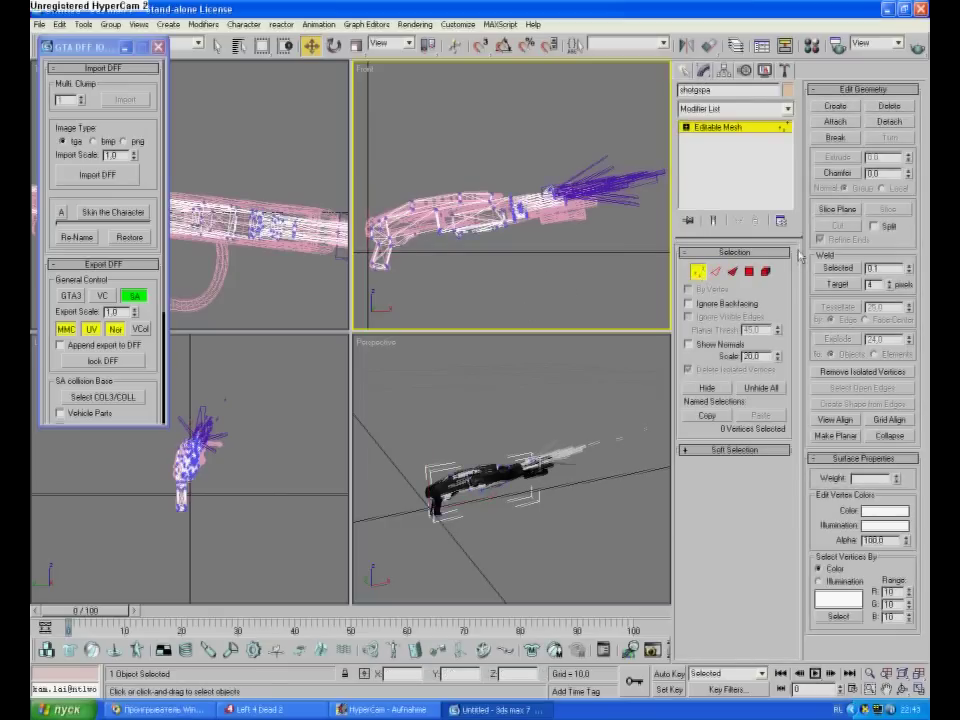
scroll(620, 252, "down", 3)
left_click_drag(608, 276, 57, 89)
Step: Attach the ripped shotgun to the shotgspa mesh, keeping the old model's vertices selected
left_click(835, 122)
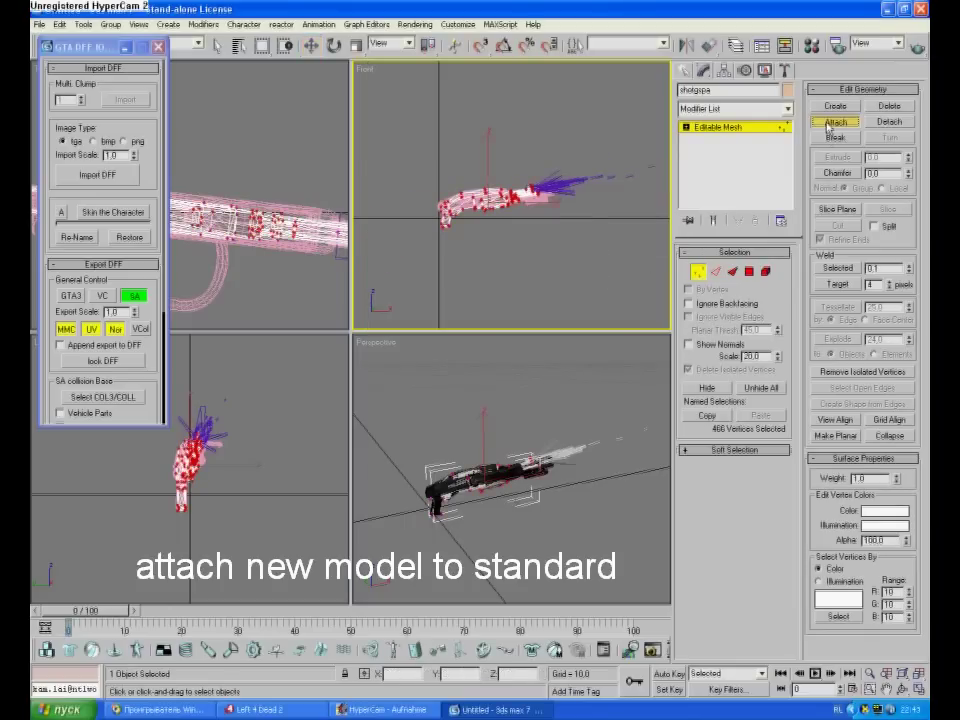
scroll(521, 250, "up", 2)
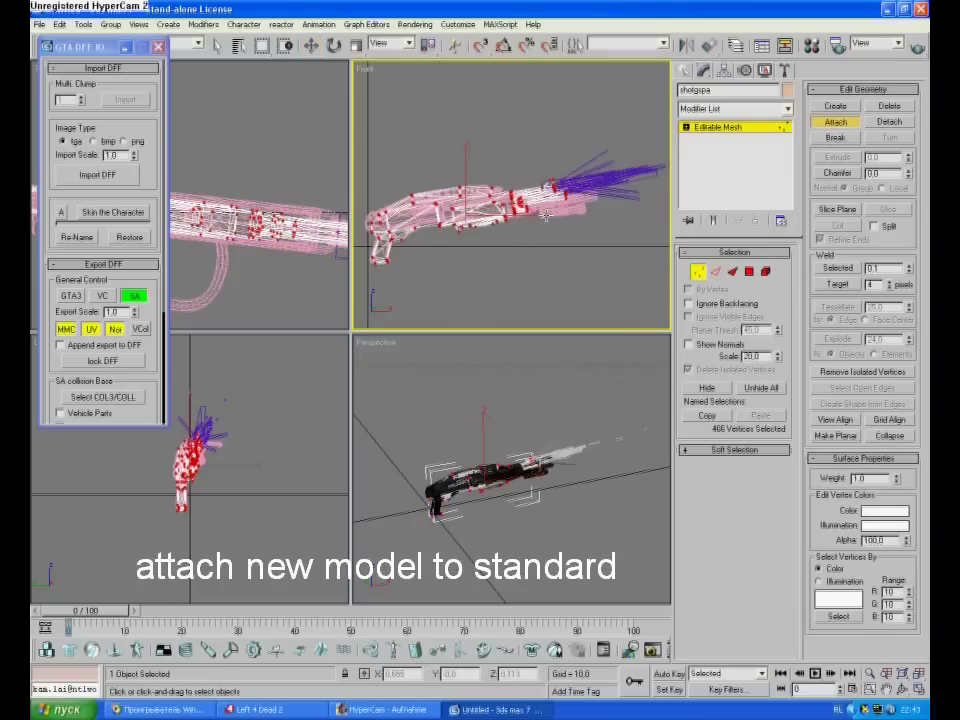
left_click(545, 215)
left_click(553, 336)
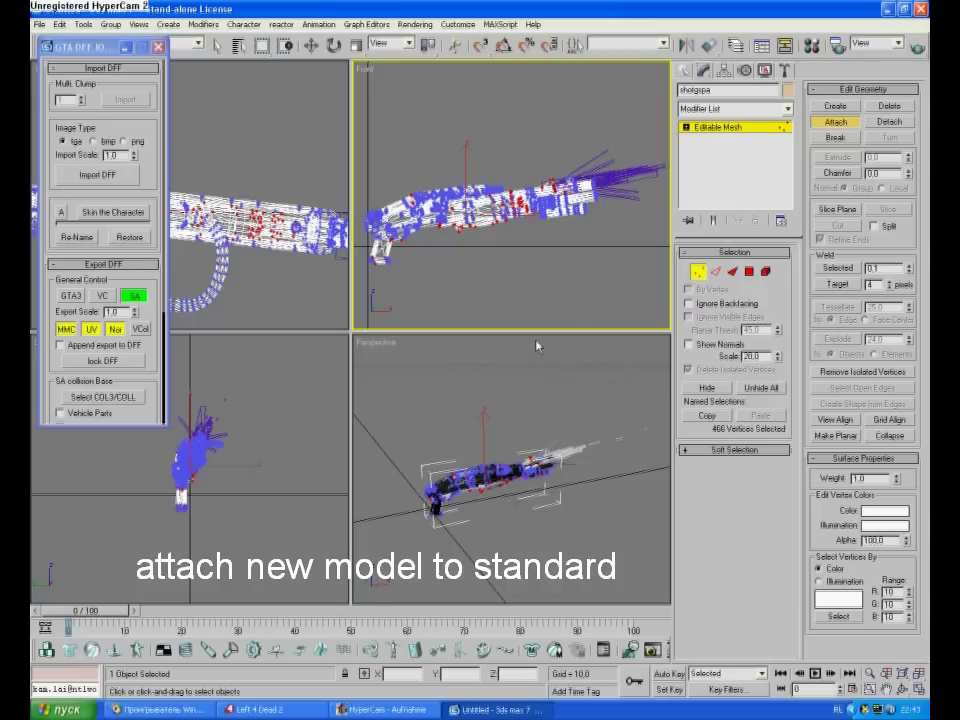
right_click(517, 233)
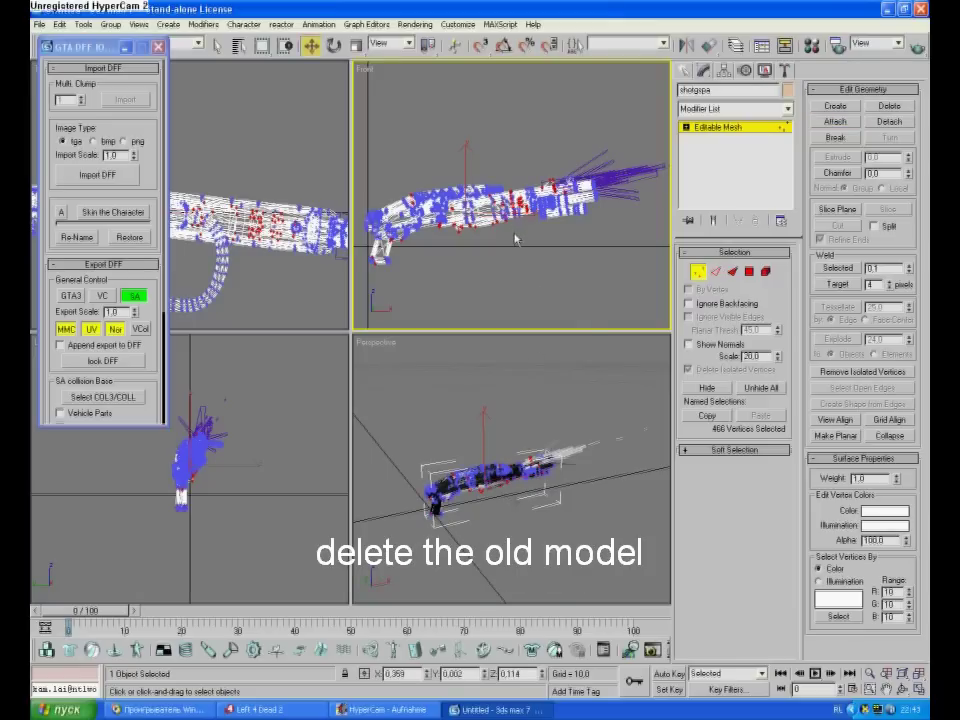
Step: Delete the selected vertices of the old standard model and leave vertex level
right_click(515, 235)
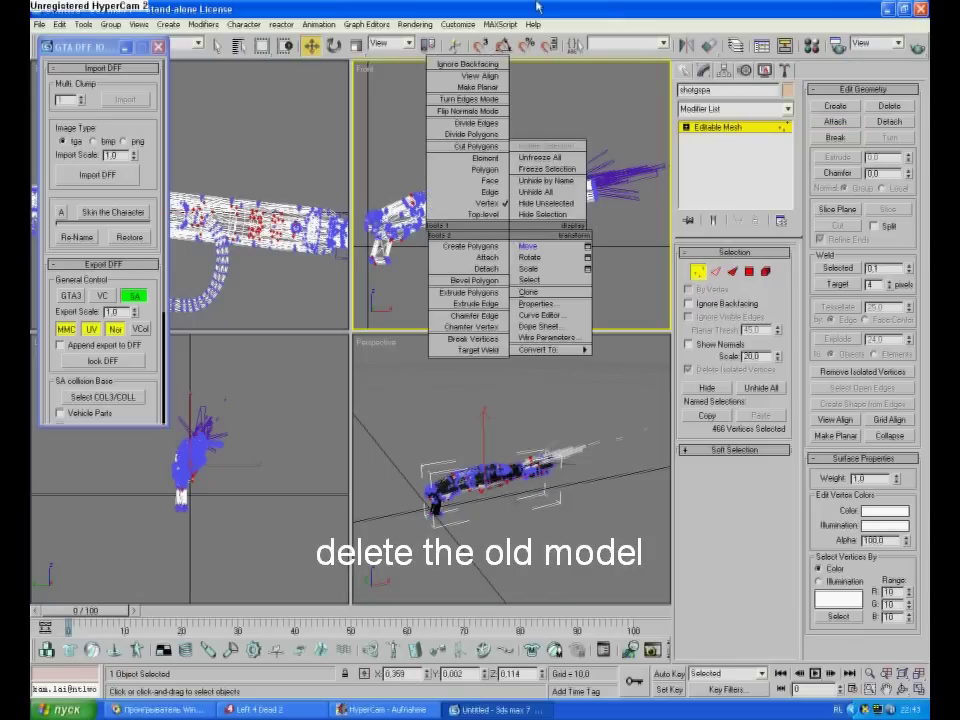
key("Delete")
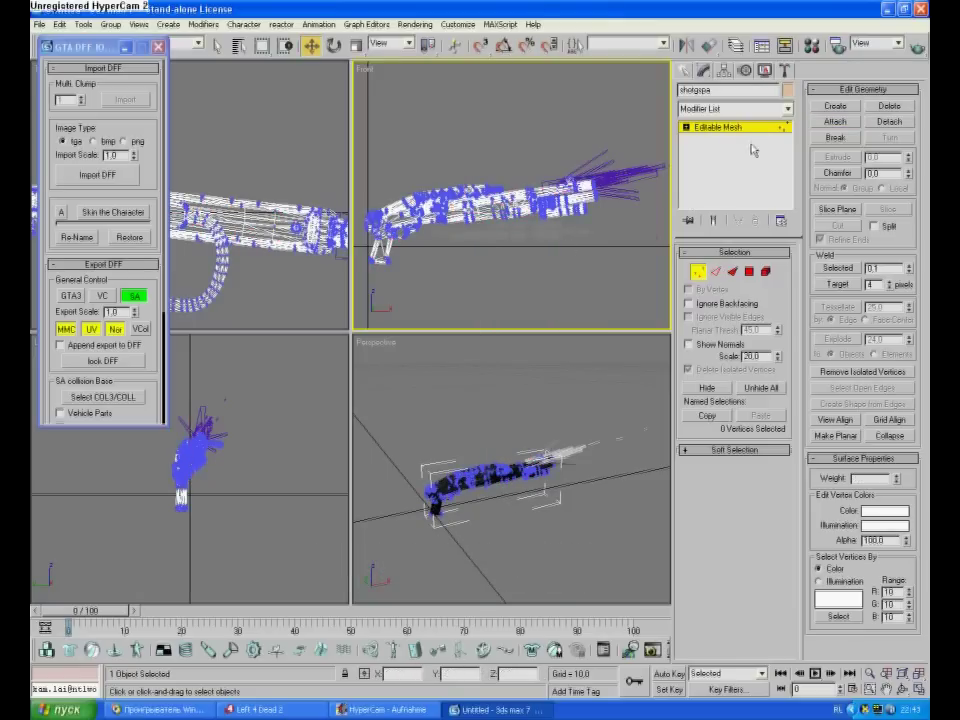
left_click(731, 129)
middle_click_drag(541, 474, 529, 468)
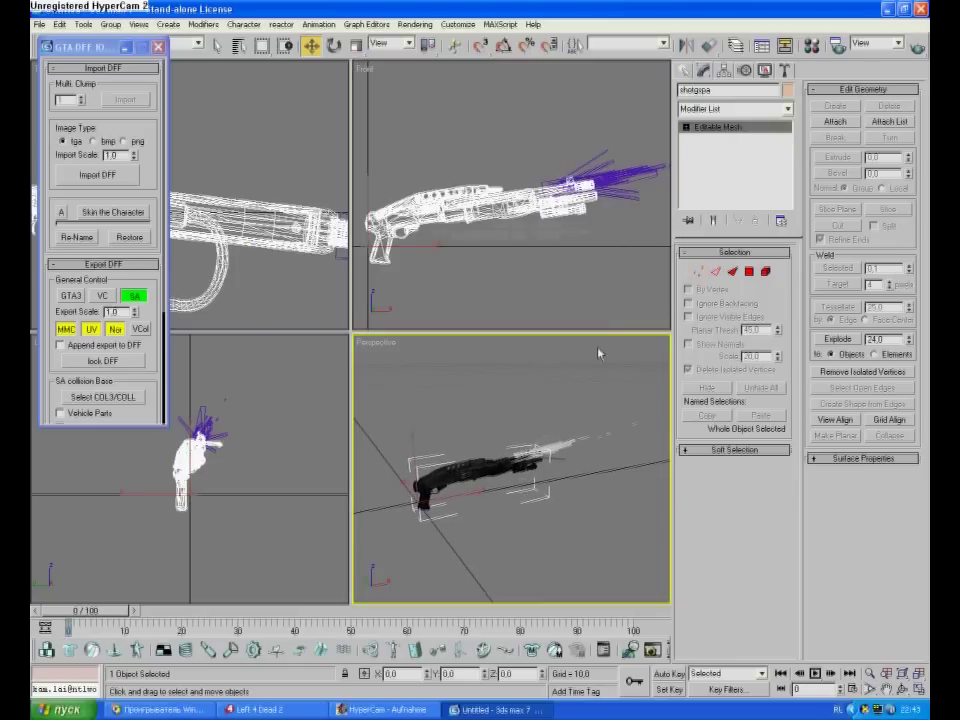
Step: Move the gunflash object forward to the new shotgun's muzzle, to about X 0.952, Z 0.243
scroll(585, 242, "up", 3)
left_click(555, 216)
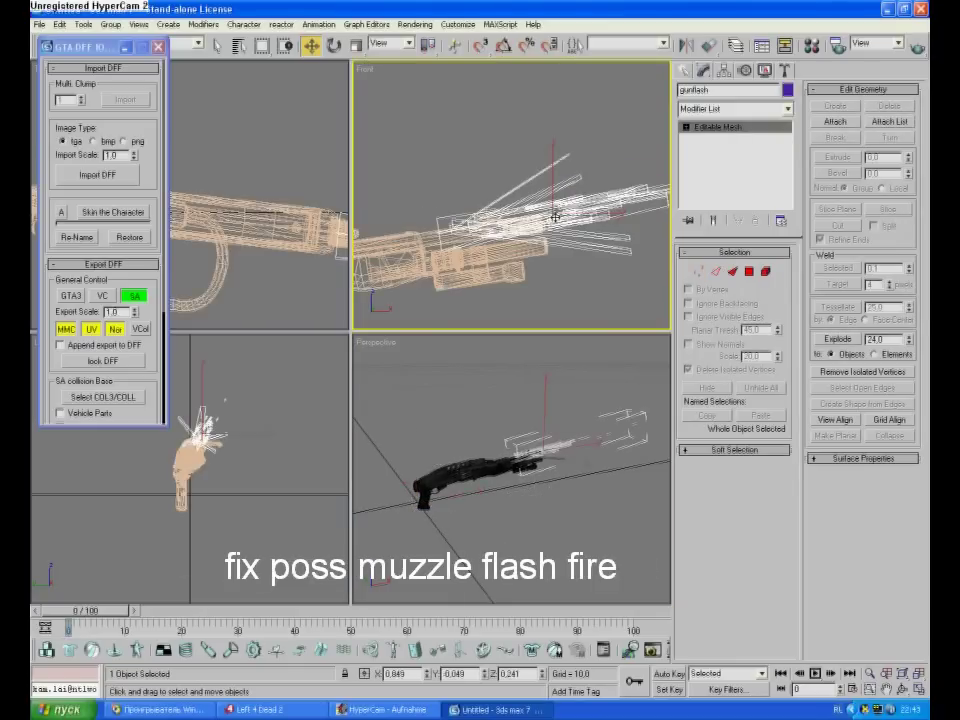
left_click_drag(553, 216, 609, 216)
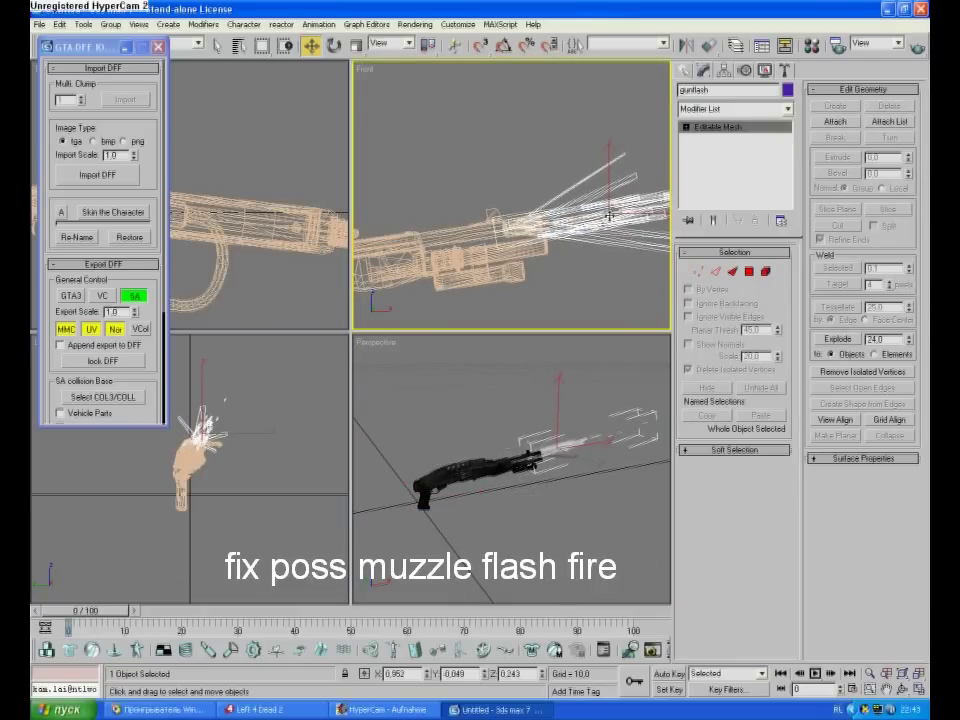
Step: Align the gunflash sideways with the shotgun's muzzle in the top view, at about Y -0.06
left_click(904, 691)
left_click_drag(481, 503, 598, 560)
left_click(208, 379)
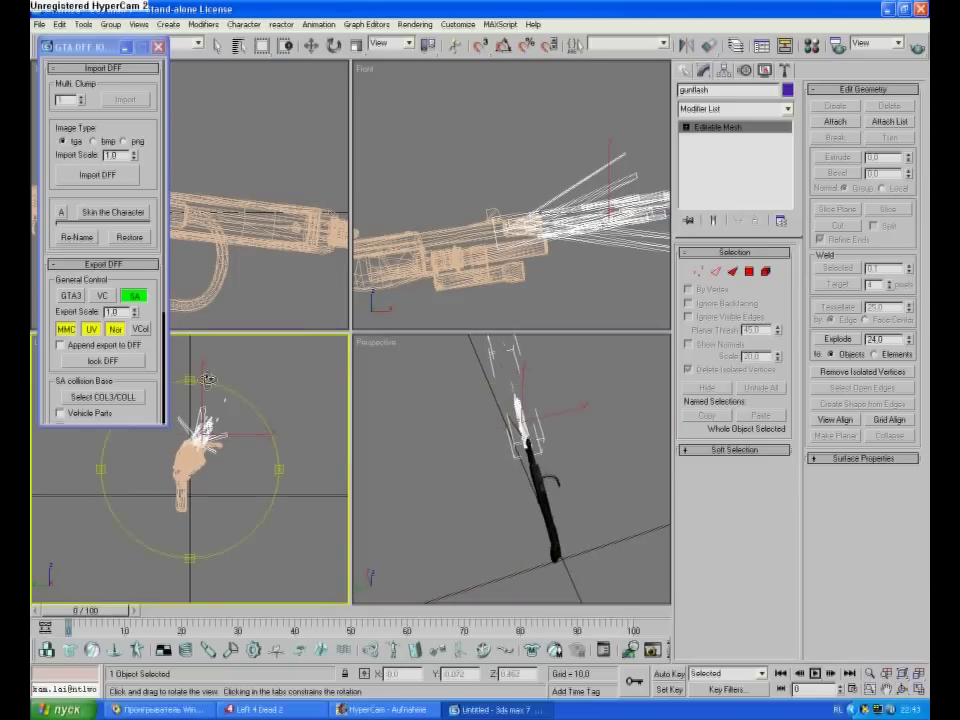
left_click_drag(100, 53, 33, 244)
scroll(212, 198, "down", 3)
middle_click_drag(208, 192, 56, 184)
right_click(153, 195)
left_click_drag(153, 195, 154, 201)
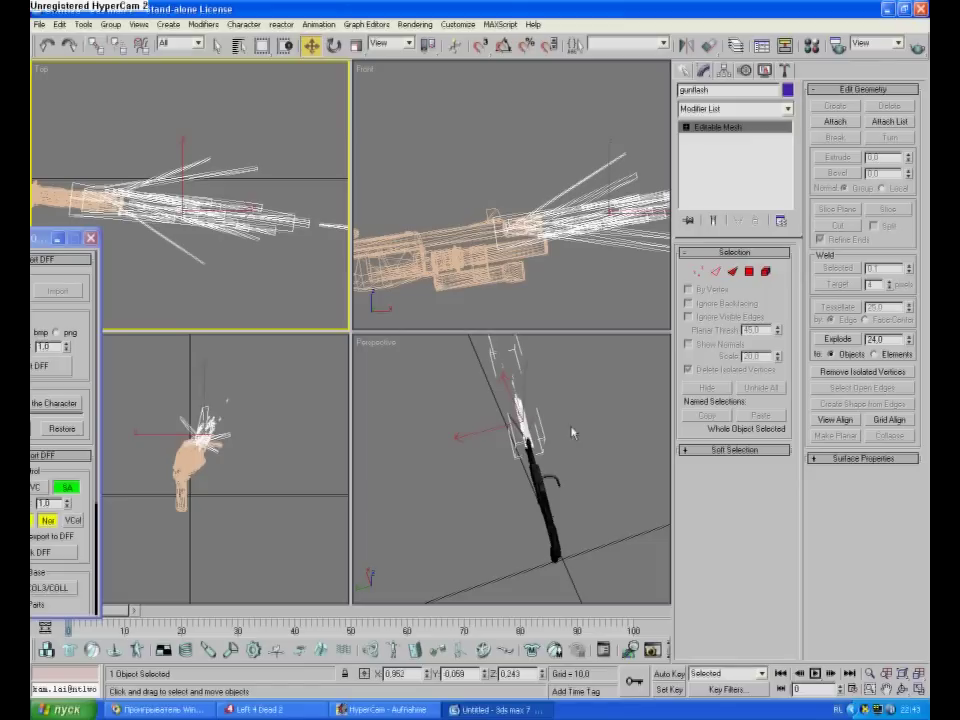
Step: Select the shotgspa mesh together with the gunflash object
left_click(902, 689)
left_click_drag(572, 506, 579, 478)
right_click(579, 478)
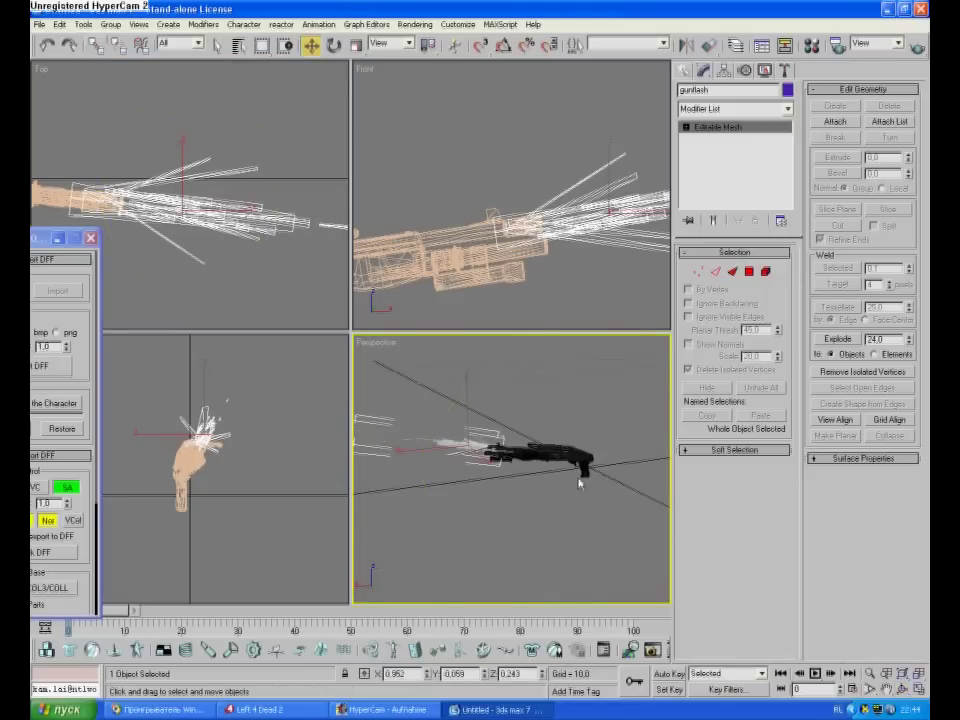
left_click(563, 451)
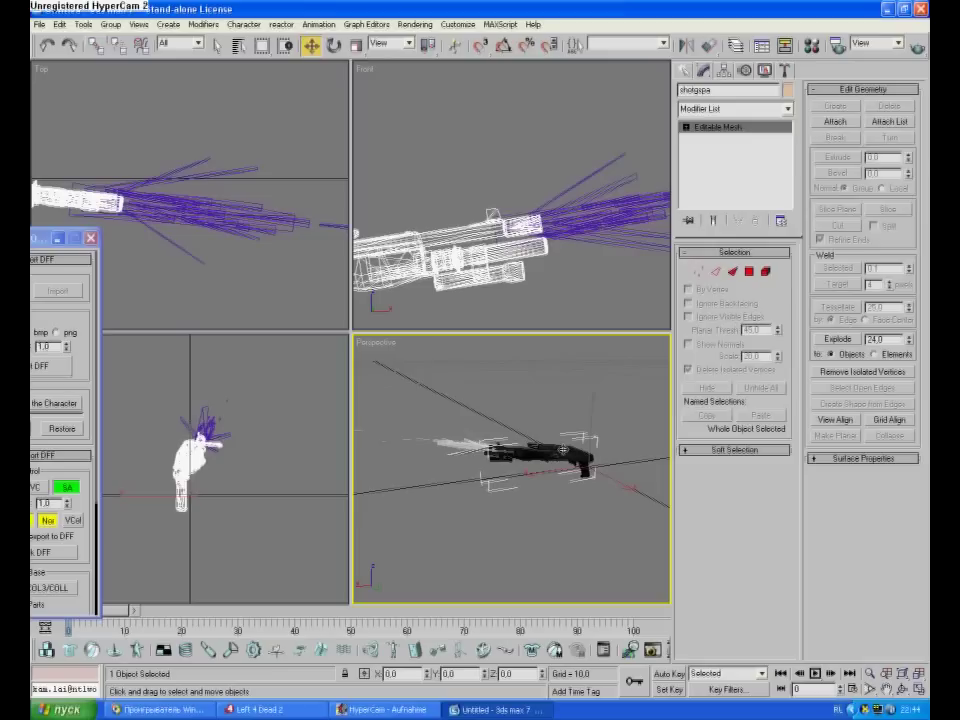
key("ctrl+a")
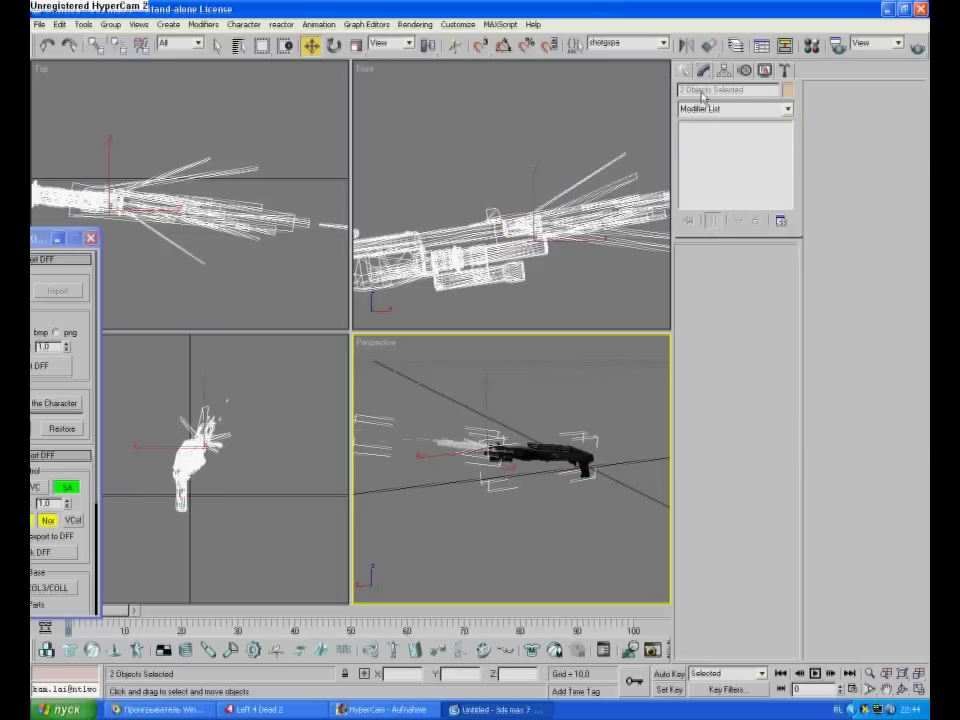
Step: Export the selected objects as a San Andreas DFF with Skip COL enabled, overwriting shotgspa.dff in the Standart model folder
left_click_drag(76, 240, 205, 172)
scroll(228, 400, "down", 3)
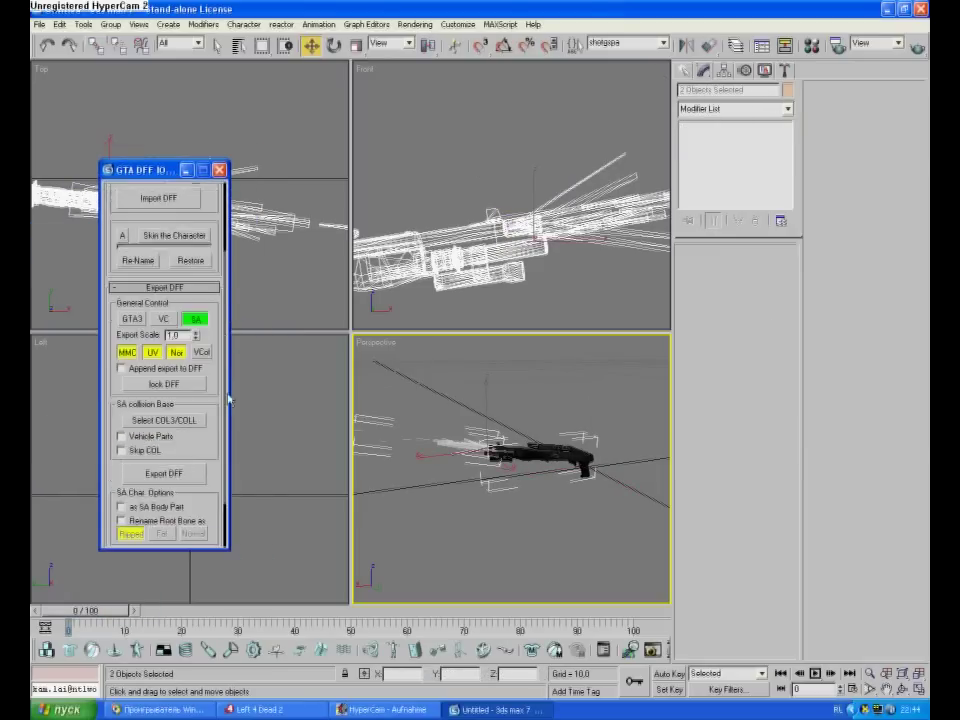
scroll(228, 400, "down", 2)
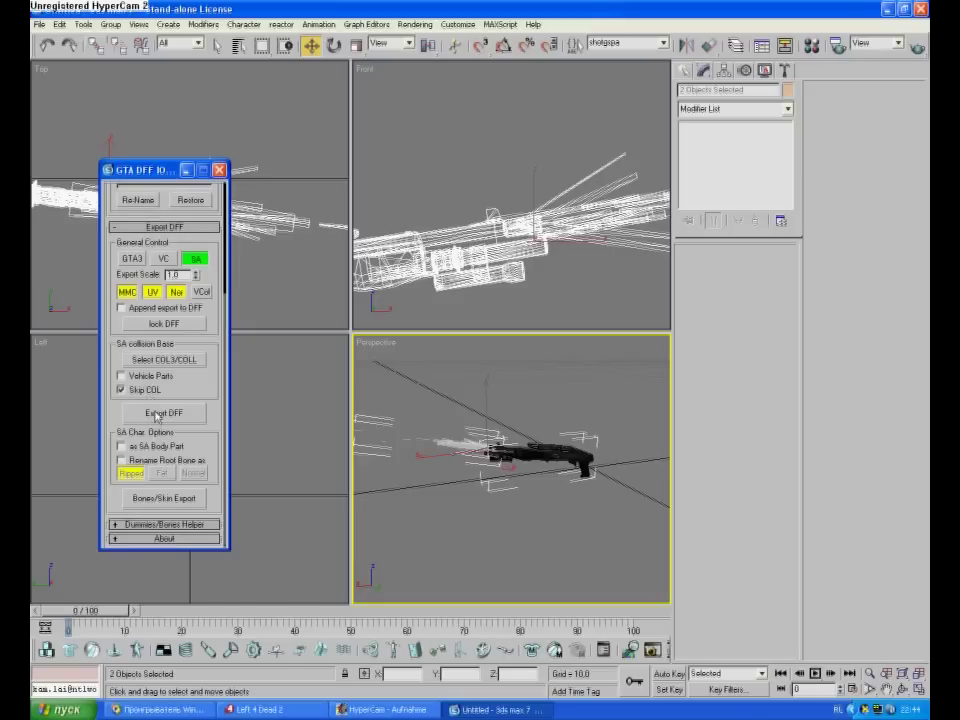
left_click(157, 413)
left_click(137, 88)
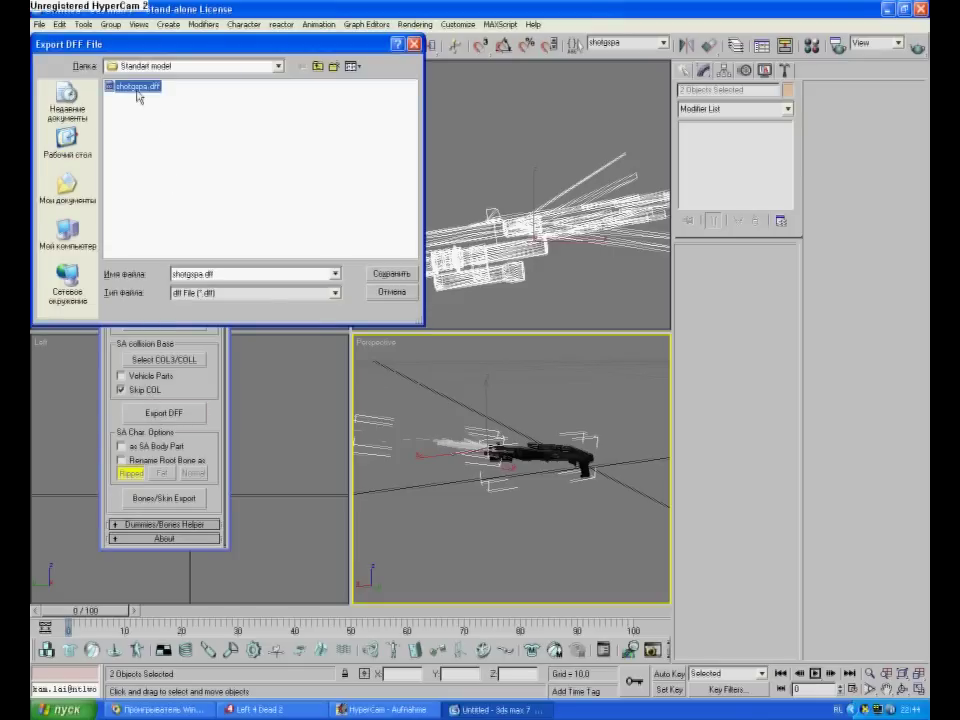
left_click(390, 274)
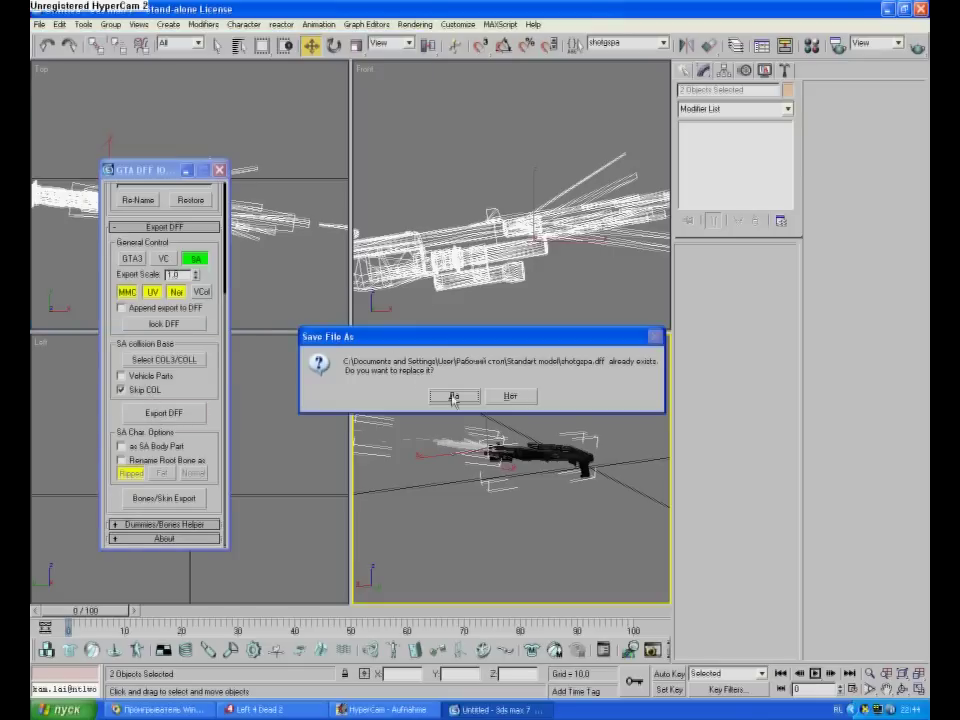
left_click(453, 396)
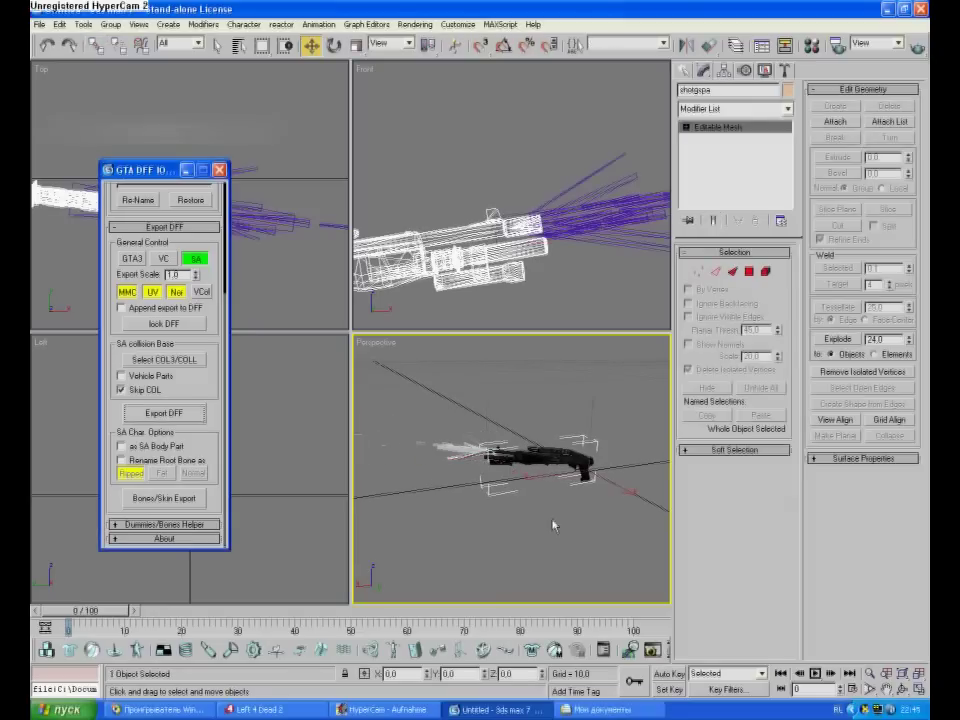
Step: Pick the shotgun's material into the first Material Editor slot and open its third sub-material, 2d2e3baf.dds
key("m")
key("m")
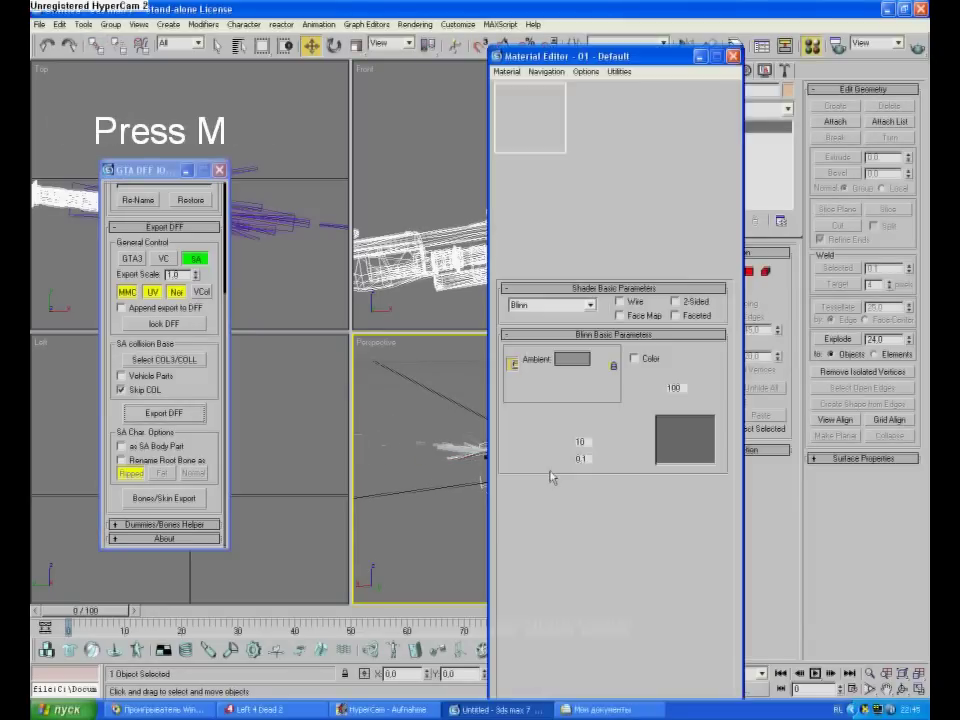
left_click_drag(597, 56, 146, 11)
left_click(100, 222)
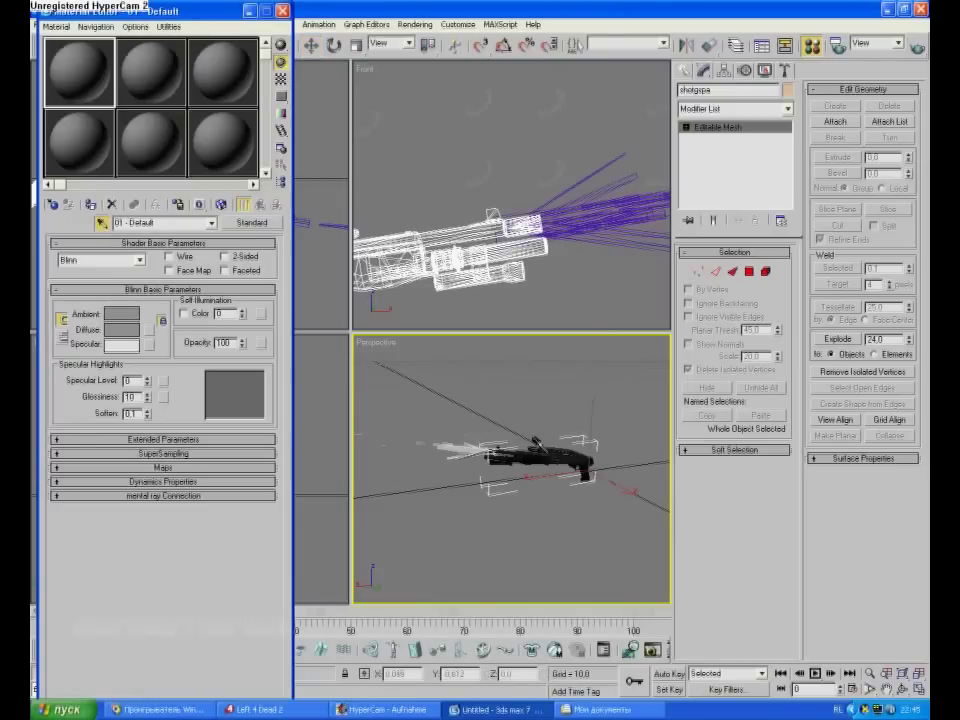
left_click(550, 455)
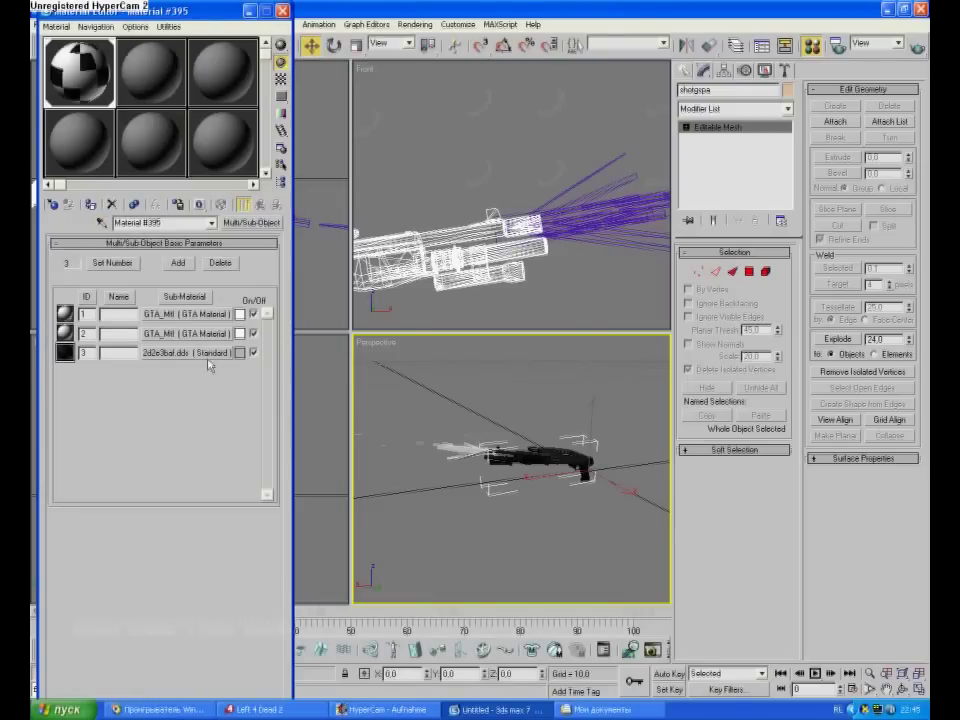
left_click(204, 355)
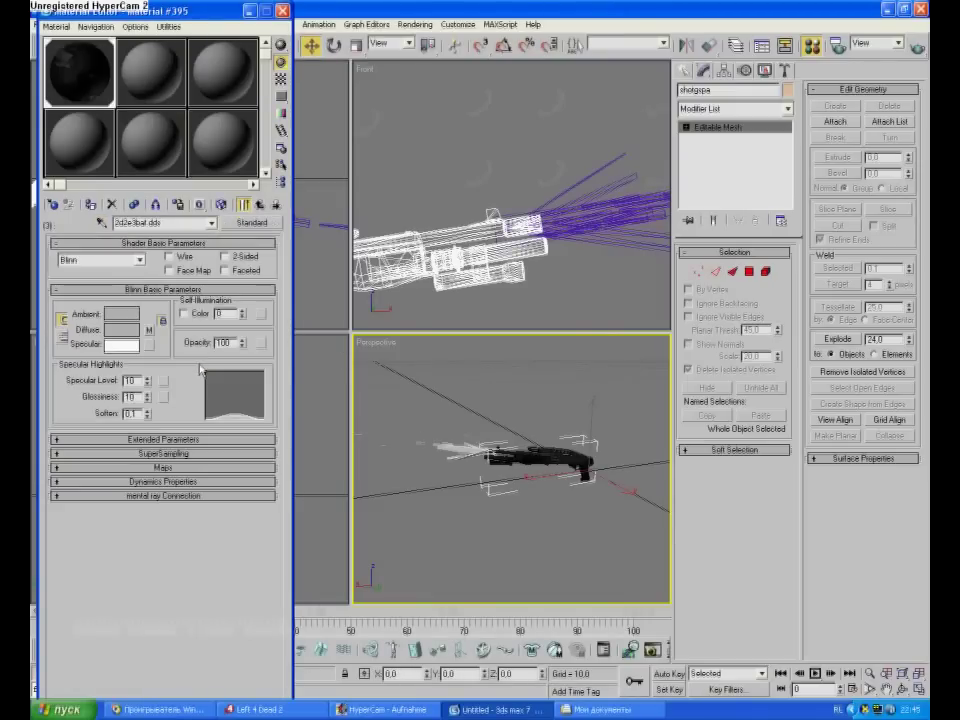
Step: Copy the bitmap file name from the sub-material's diffuse map, leaving the assigned bitmap as it is
left_click(163, 467)
left_click(203, 396)
left_click(176, 405)
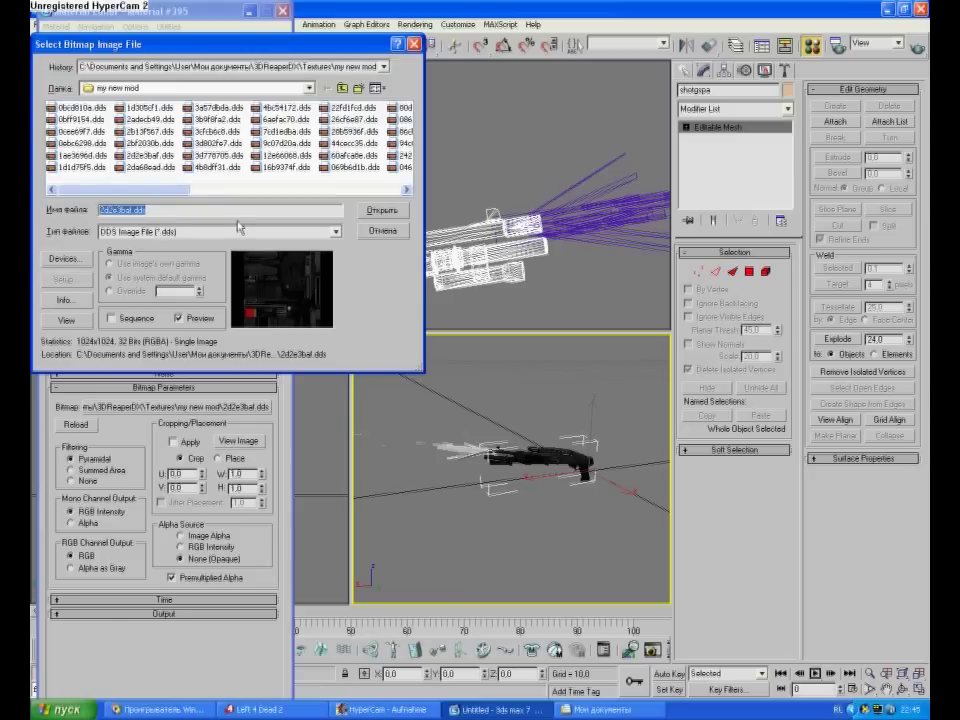
right_click(230, 211)
left_click(268, 249)
left_click(382, 230)
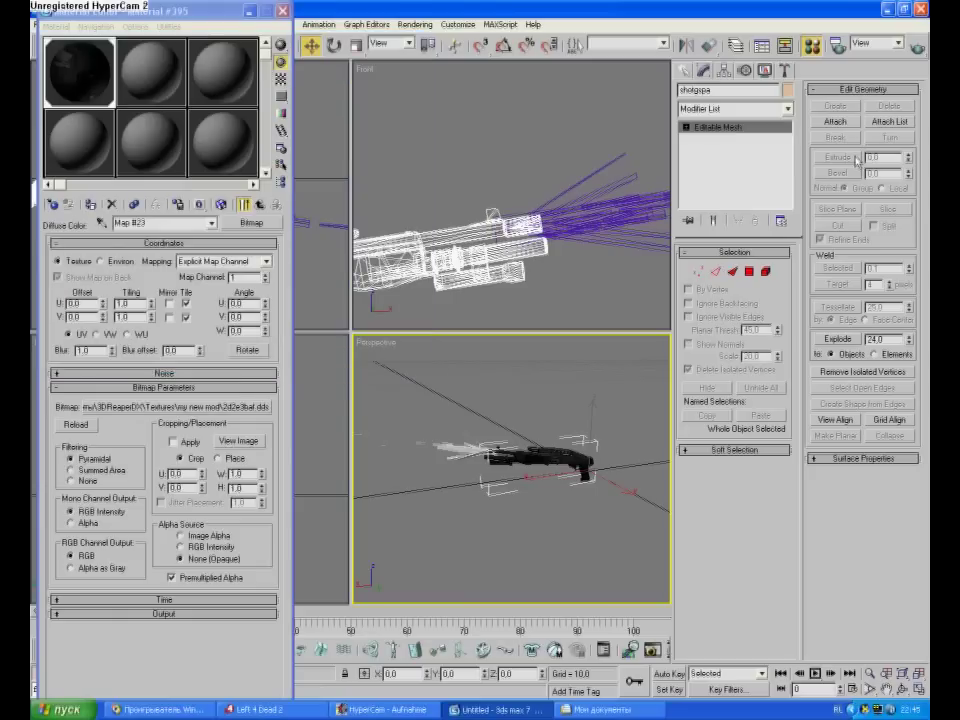
Step: Minimize the open windows and open the DDS Converter 2.rar archive in the desktop's Download folder
left_click(887, 9)
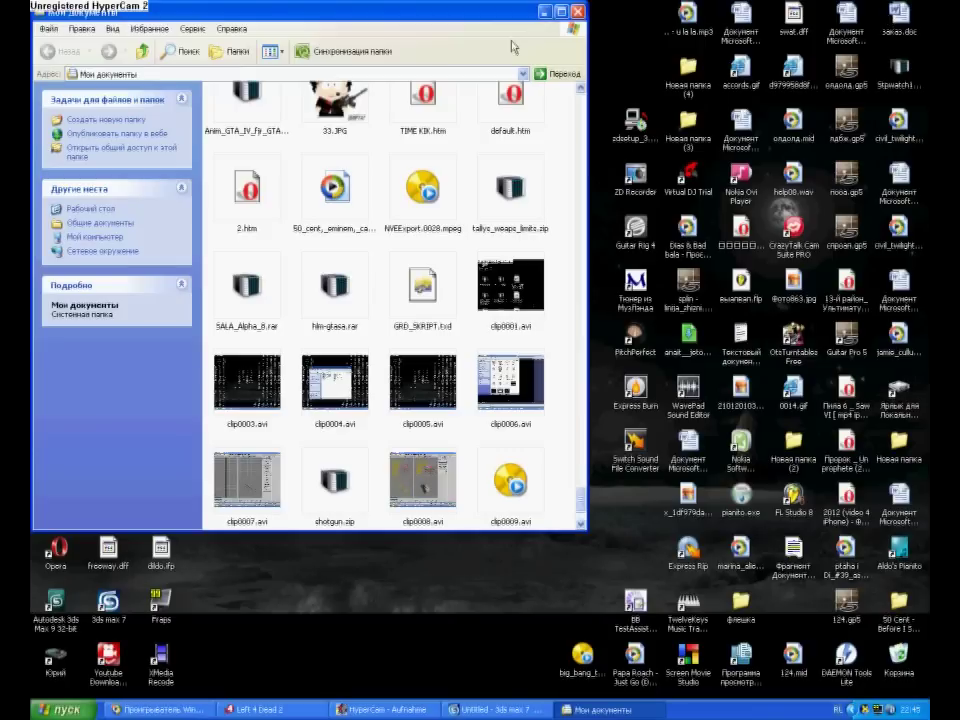
left_click(545, 12)
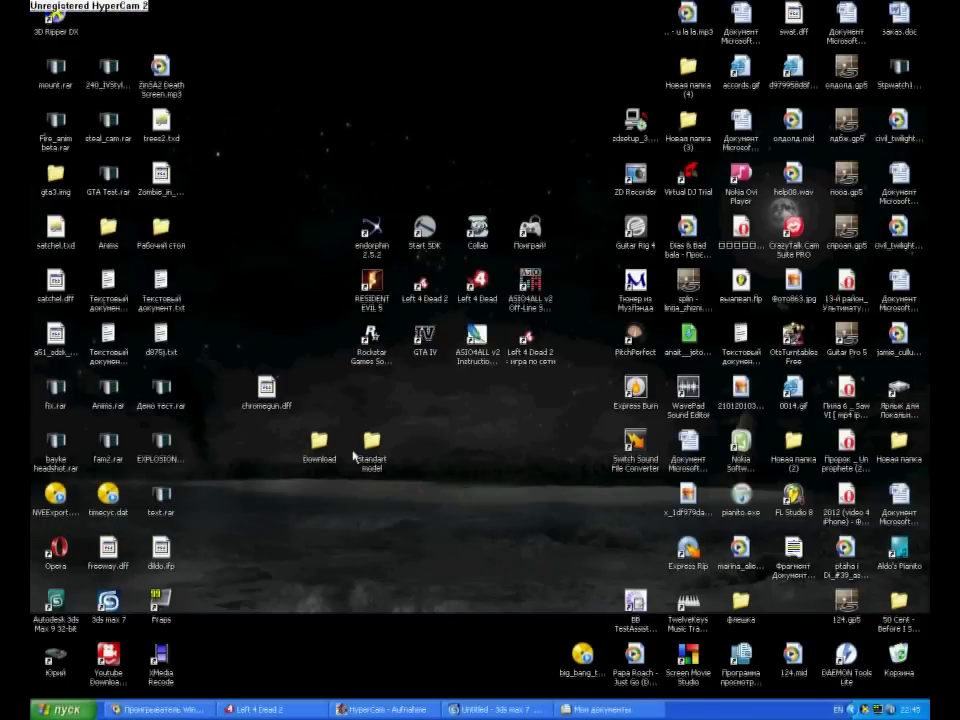
double_click(330, 447)
left_click(521, 270)
double_click(521, 270)
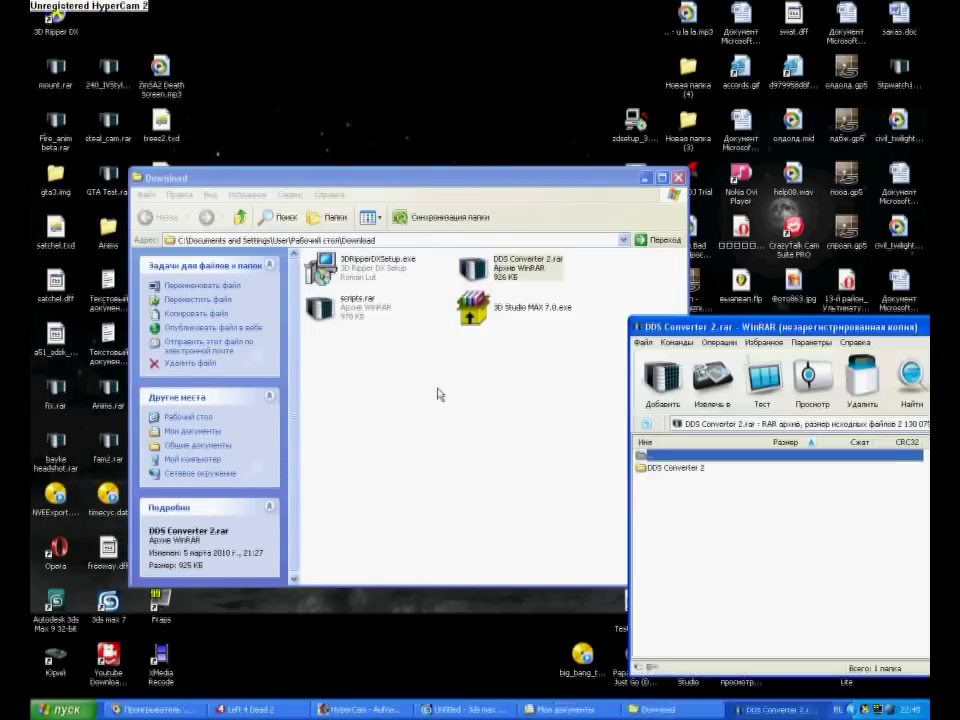
Step: Launch DDS Converter 2.exe from the archive's DDS Converter 2 folder
key("Escape")
key("Down")
key("Down")
key("Down")
key("Down")
key("Down")
key("Down")
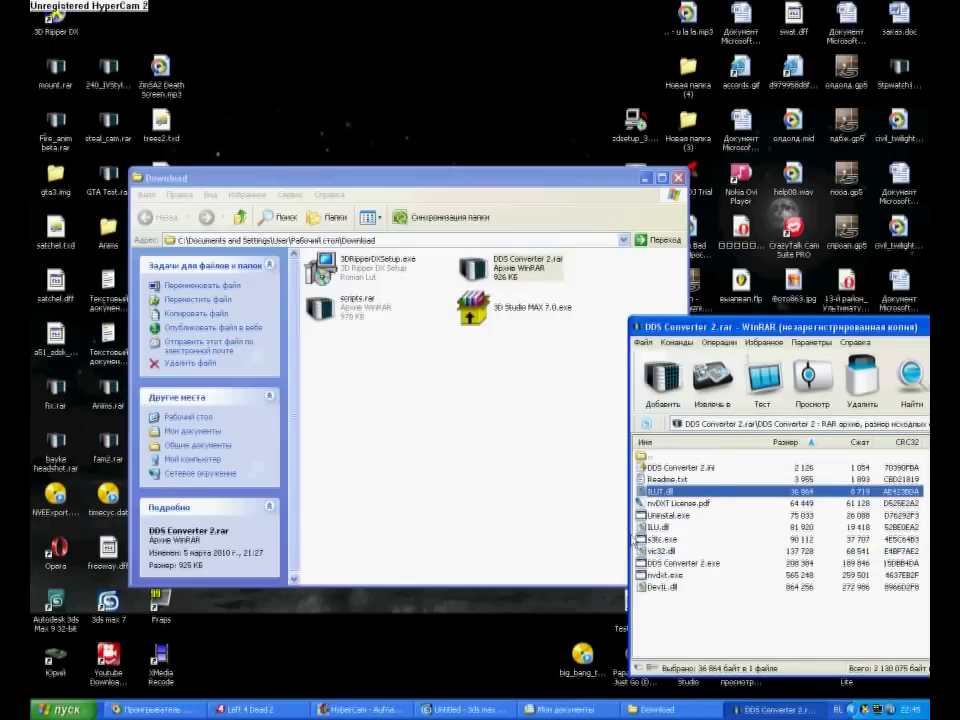
key("Down")
key("Return")
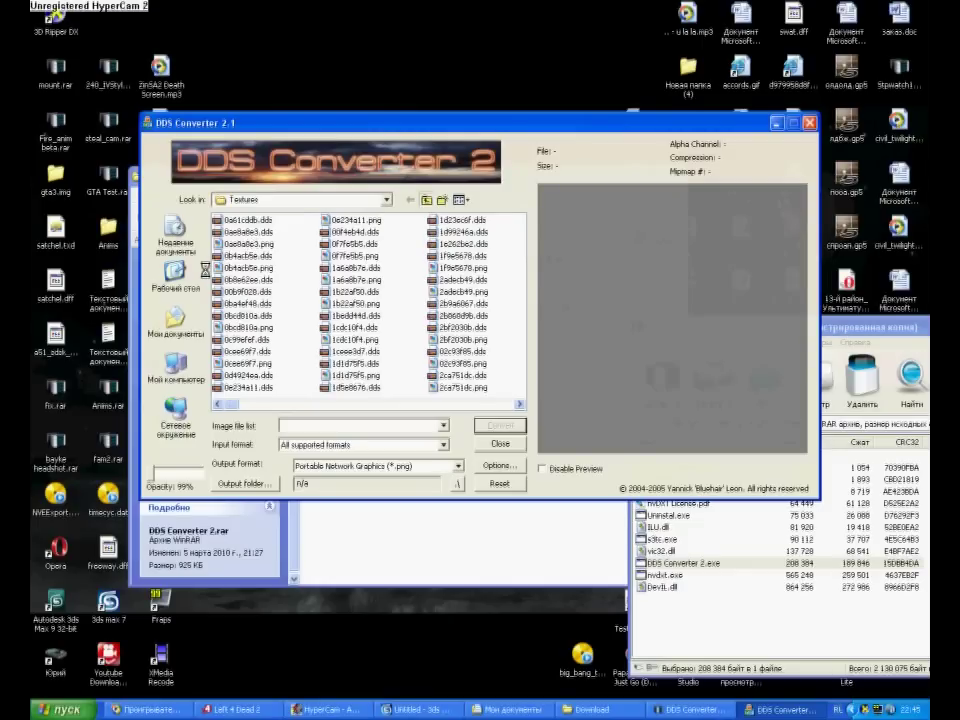
Step: Convert 2d2e3baf.dds from the my new mod folder to PNG, saving it in the same folder
double_click(246, 231)
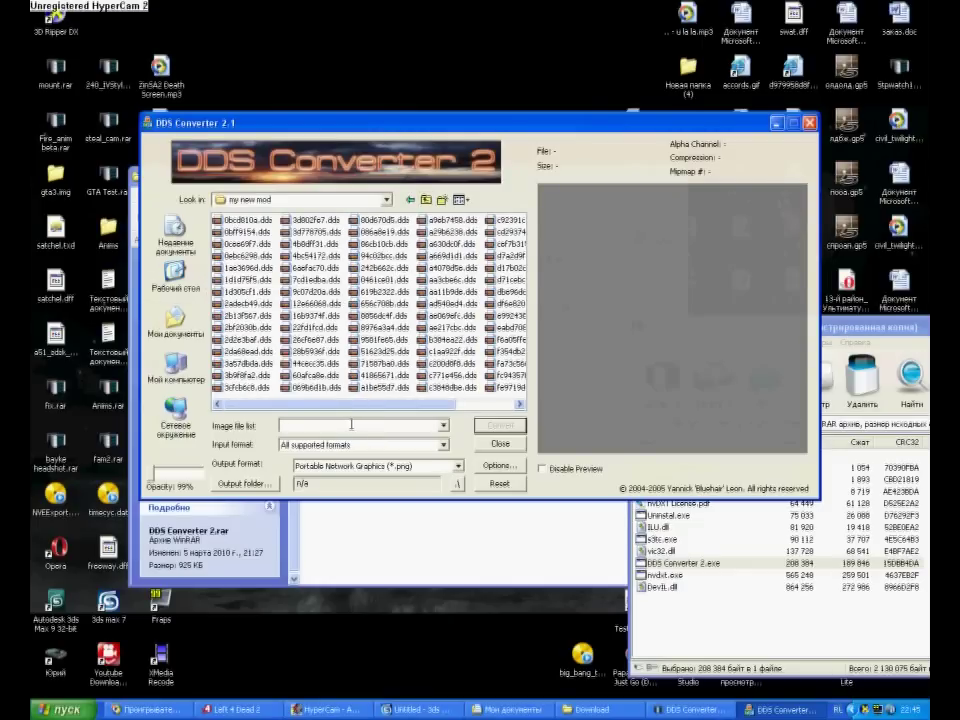
key("ctrl+v")
left_click(458, 484)
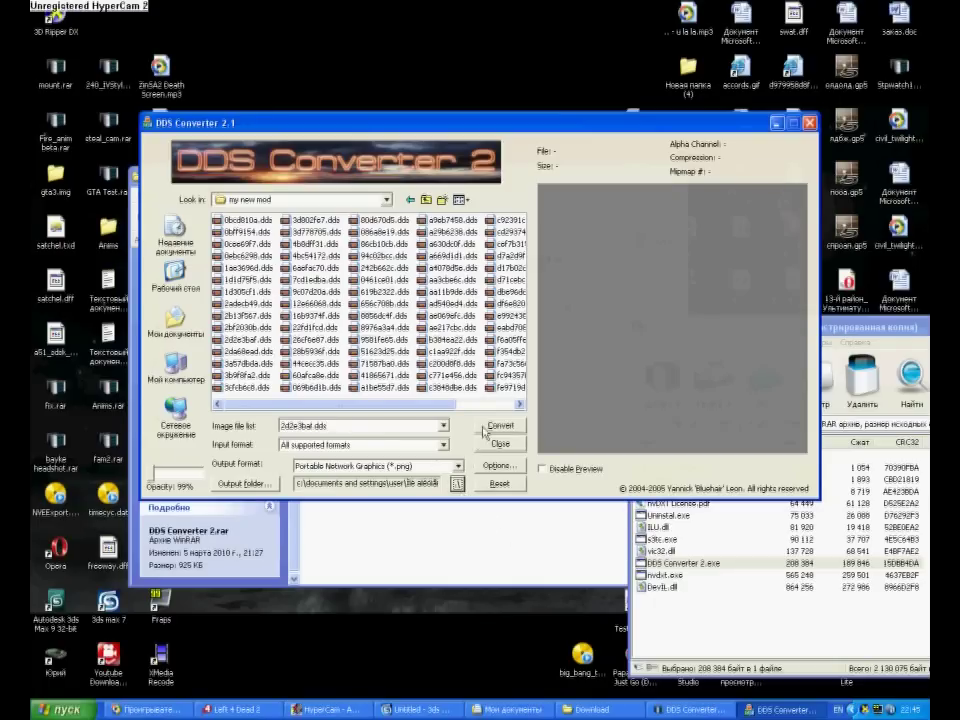
left_click(487, 428)
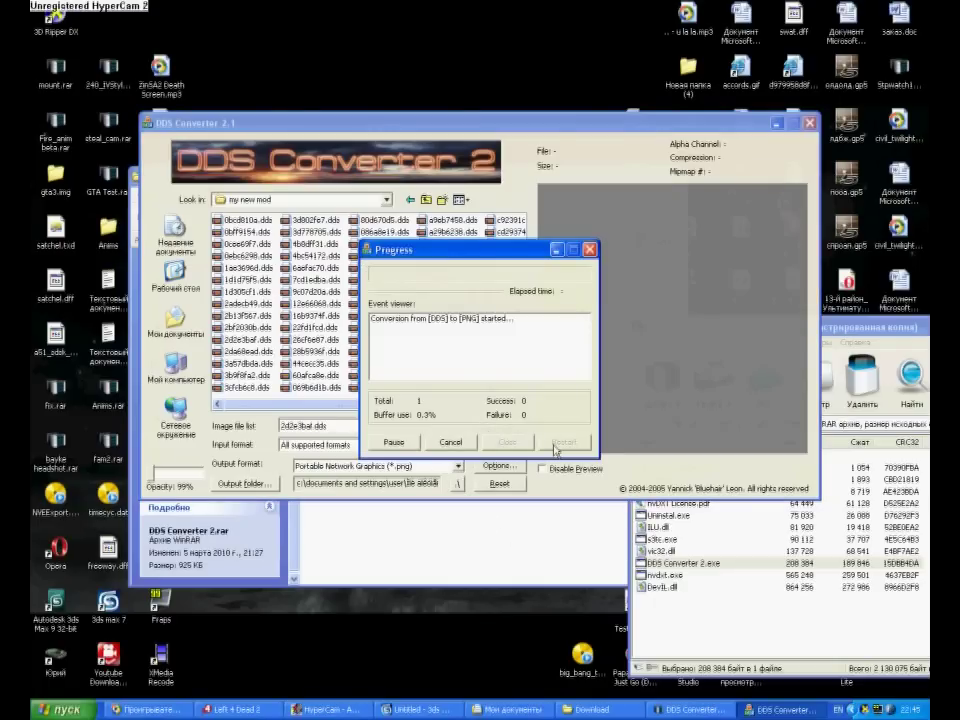
left_click(555, 445)
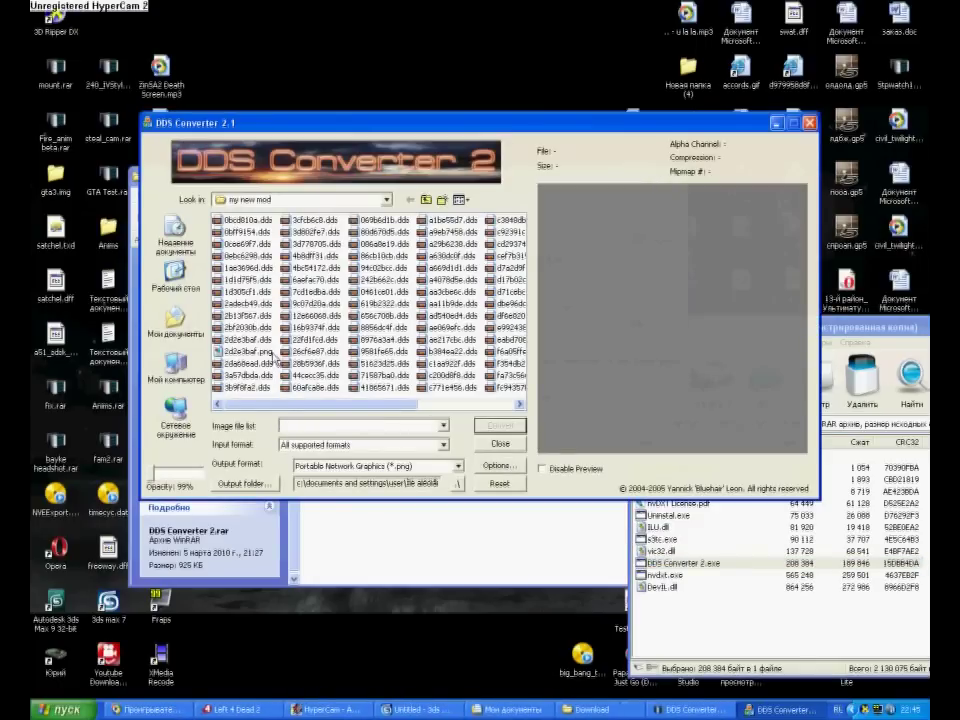
Step: Rename the converted 2d2e3baf.png texture as Shotgun.png
left_click(268, 353)
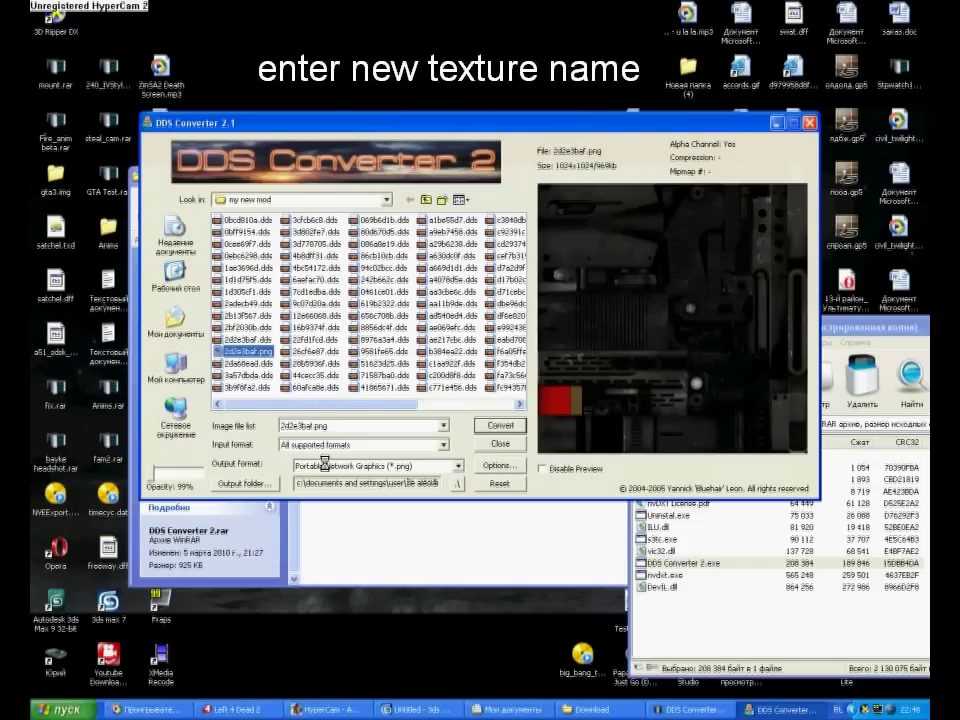
right_click(263, 355)
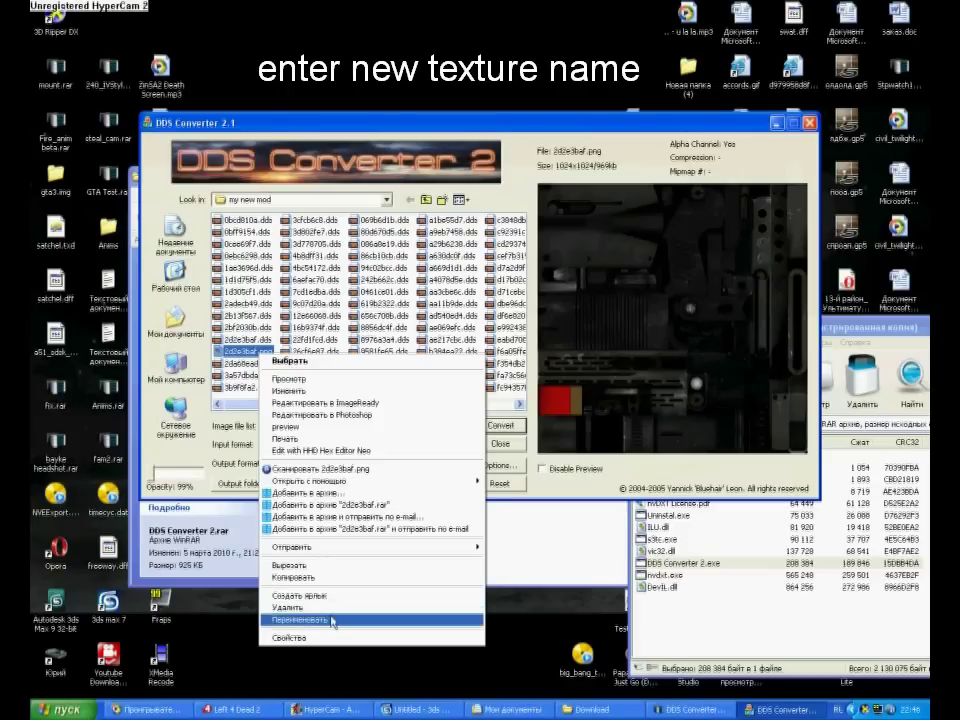
left_click(333, 620)
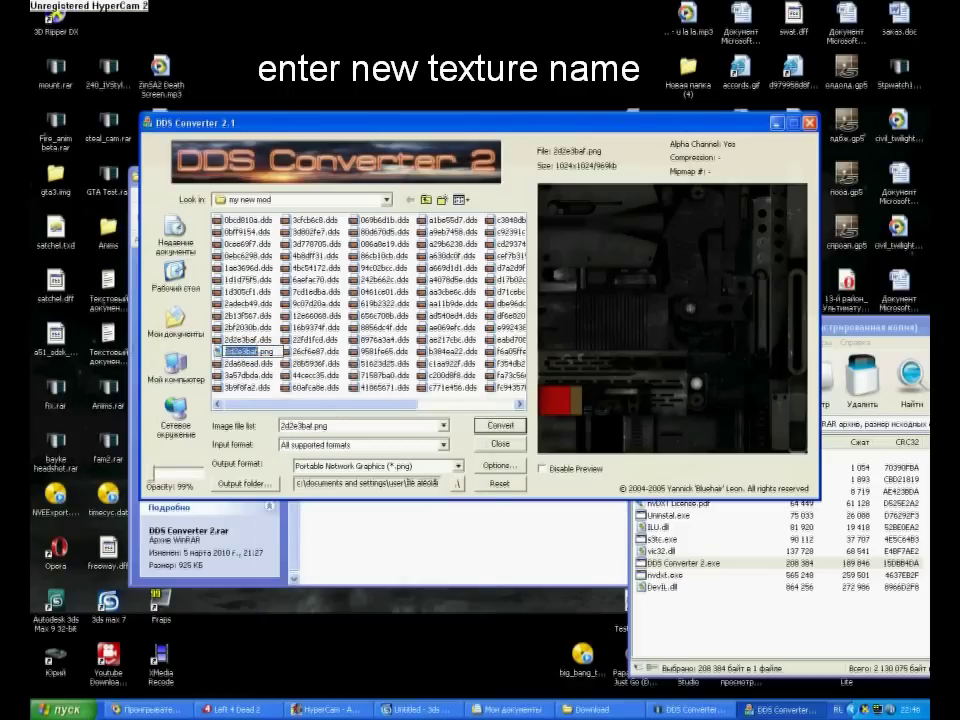
type("5")
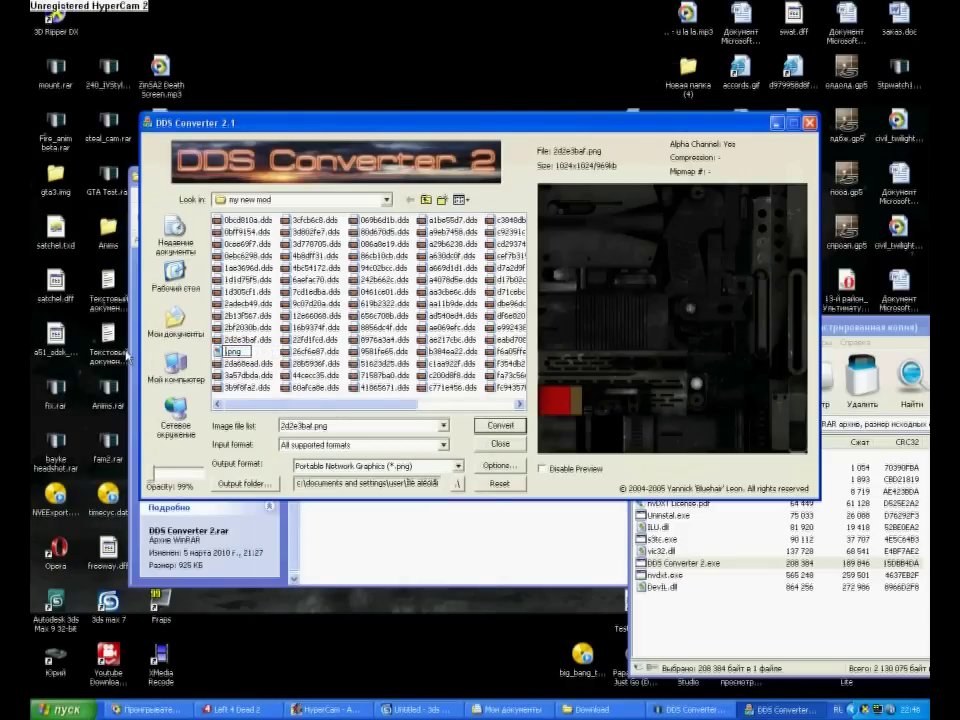
type("hotgun")
key("Return")
Step: Back in 3ds Max, replace the third sub-material of the shotgun's material with the Shotgun.png texture and close the Material Editor
left_click(424, 710)
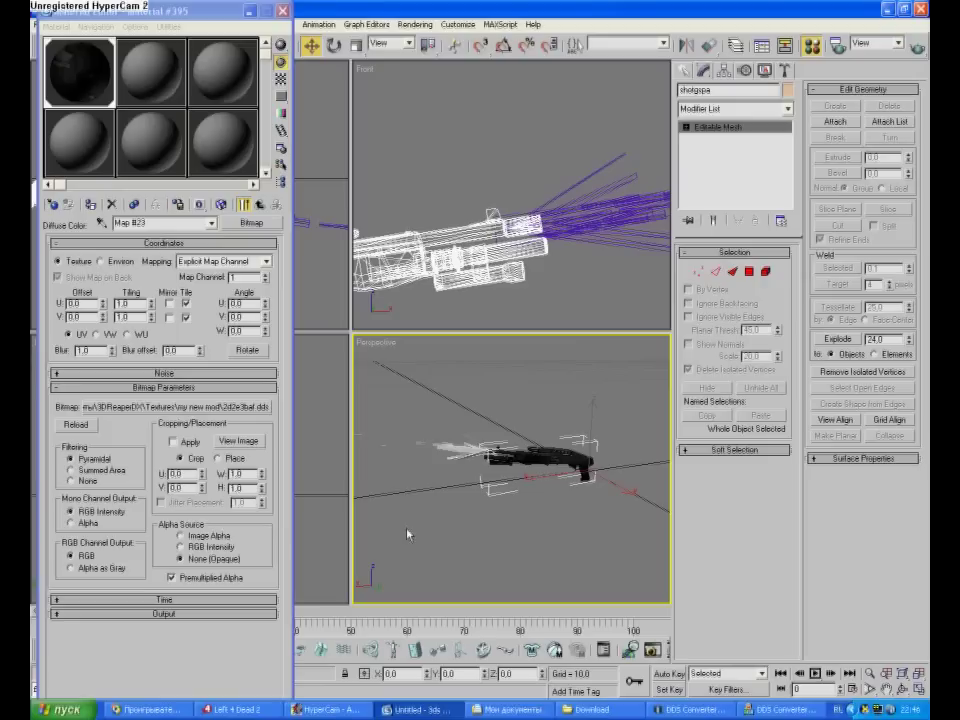
left_click(106, 225)
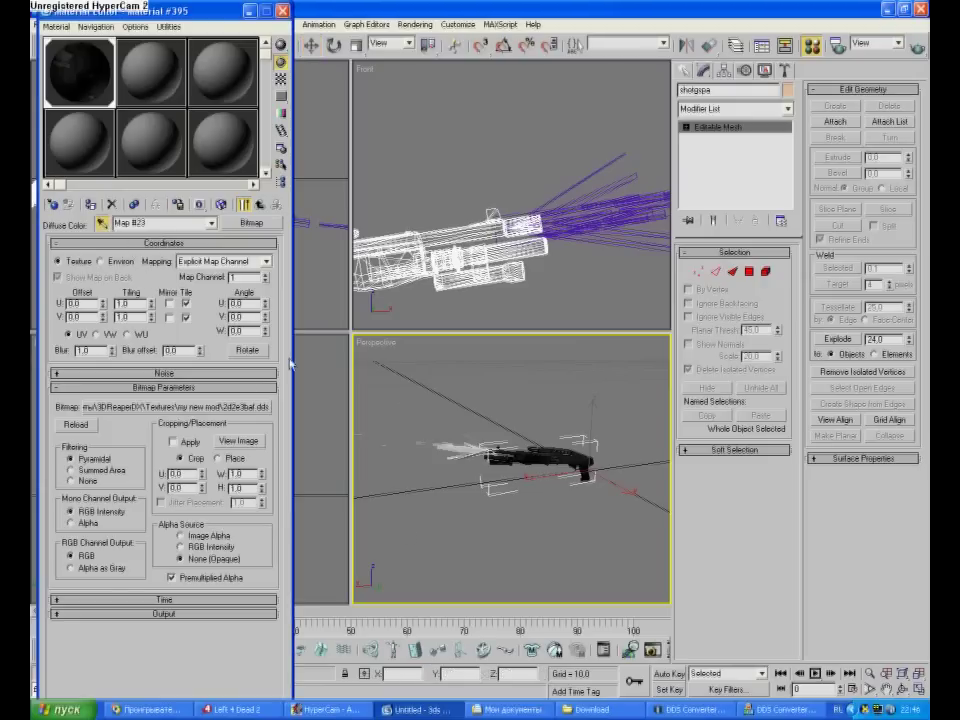
left_click(553, 456)
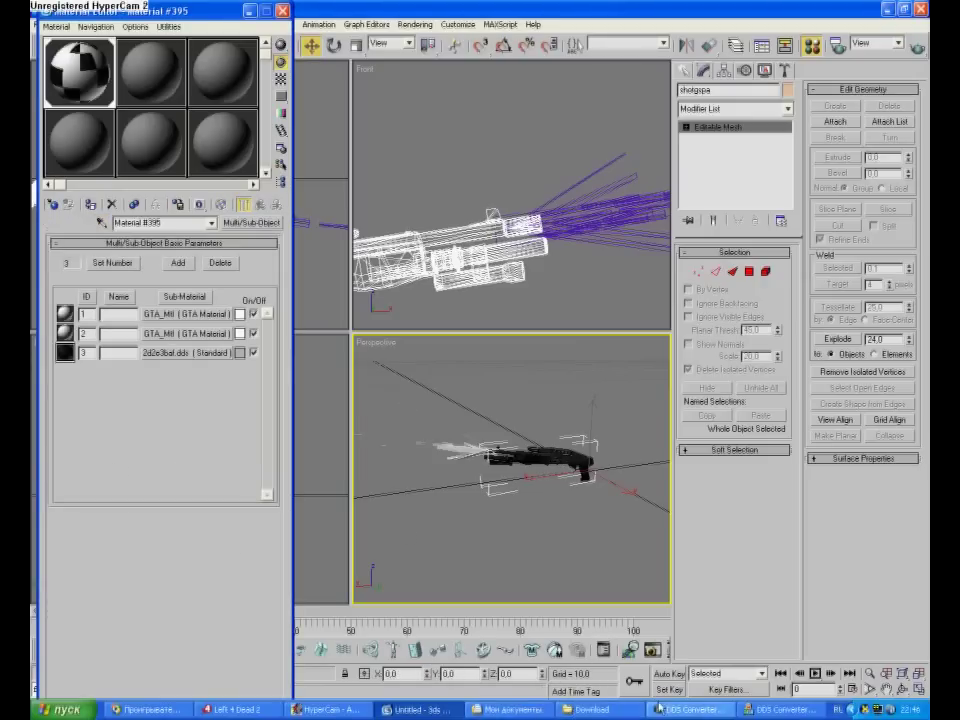
left_click(762, 709)
left_click_drag(283, 96, 529, 198)
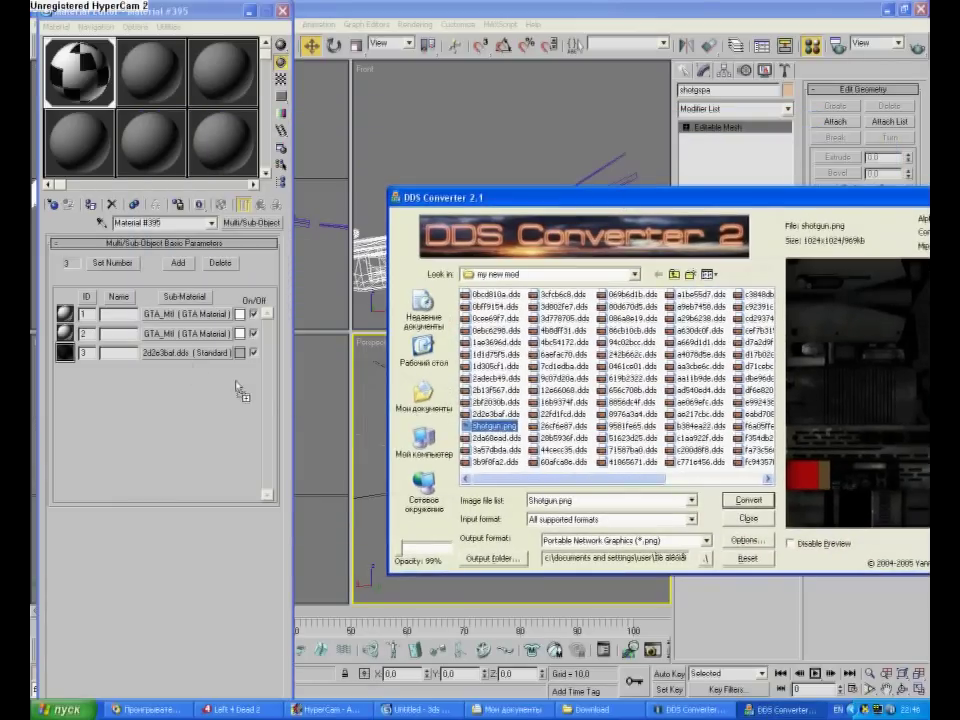
left_click_drag(494, 426, 181, 358)
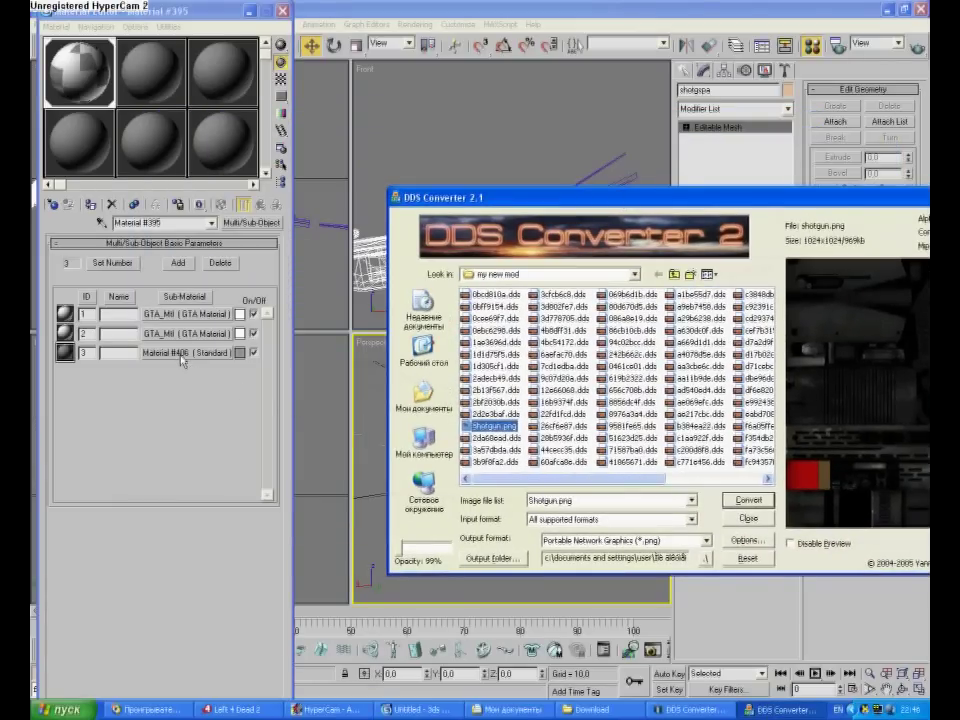
left_click(497, 6)
left_click_drag(158, 6, 370, 75)
left_click(465, 113)
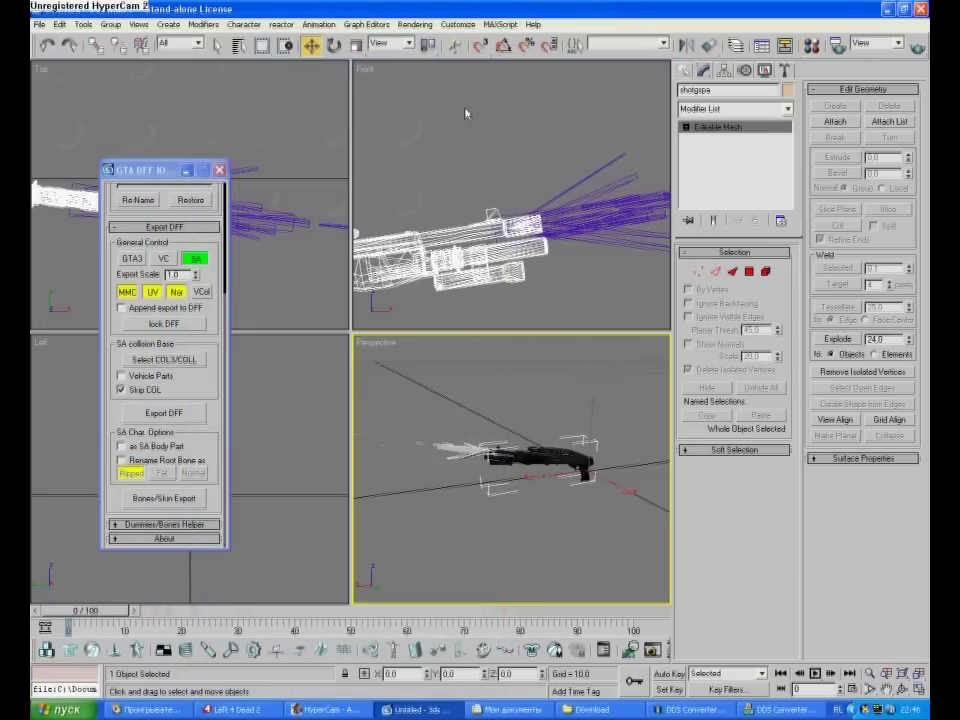
Step: Export the shotgun as a San Andreas DFF, overwriting shotgspa.dff in the Standart model folder
left_click(162, 412)
left_click(134, 87)
left_click(391, 320)
left_click(466, 410)
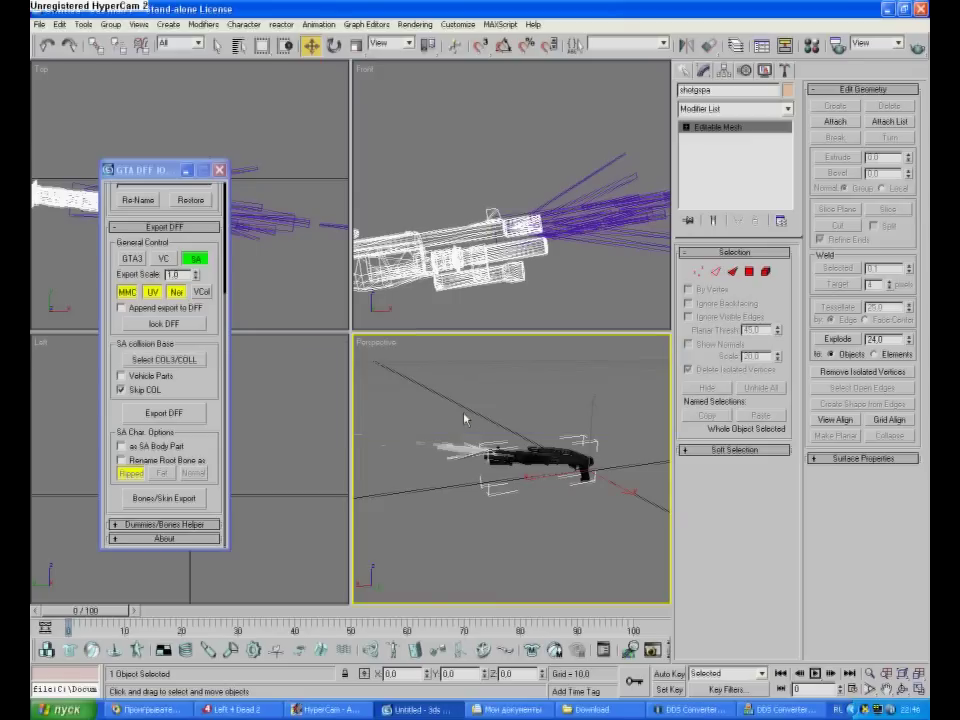
Step: Switch to DDS Converter 2 and copy the name of the Shotgun.png texture file
left_click(886, 9)
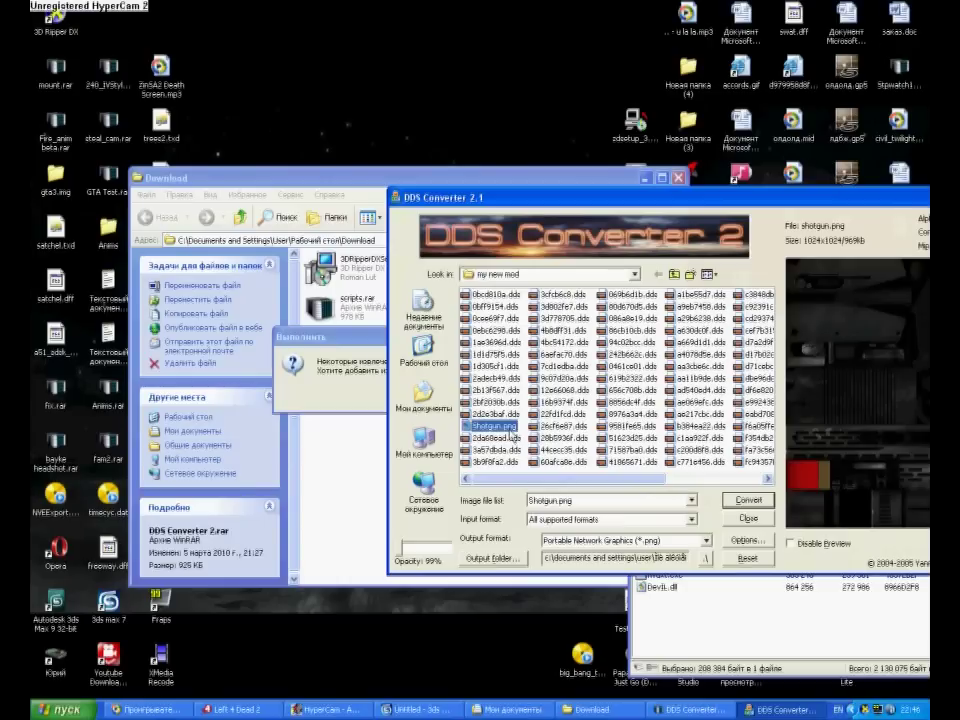
right_click(512, 432)
left_click(545, 414)
key("ctrl+c")
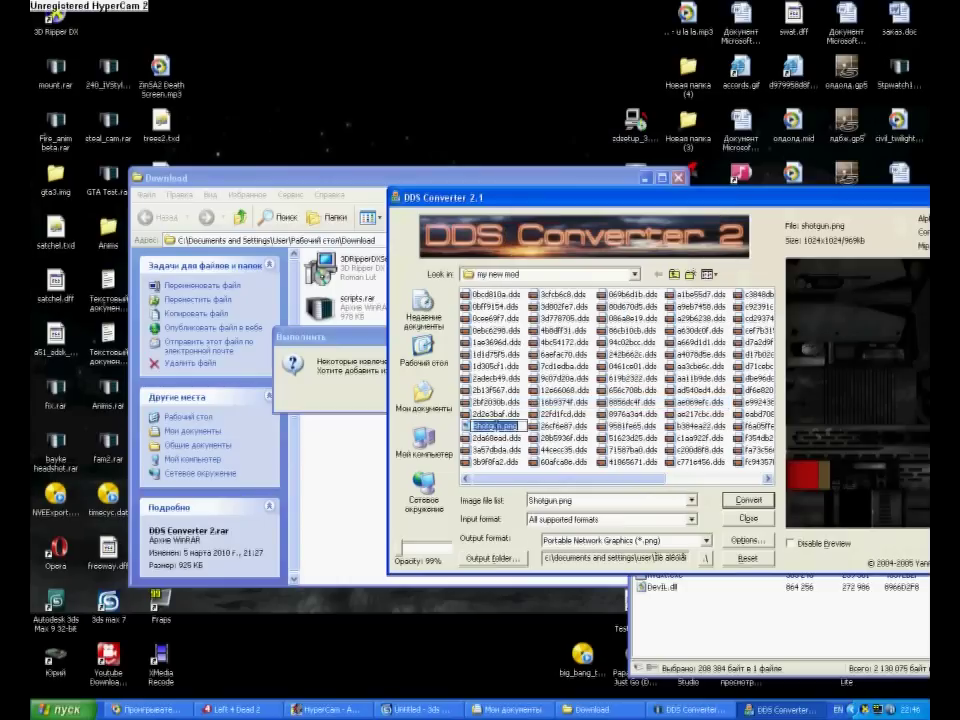
Step: Close the DDS Converter 2.rar archive and open shotgspa.txd from the Standart model folder in TXD Workshop
left_click(340, 393)
left_click(463, 403)
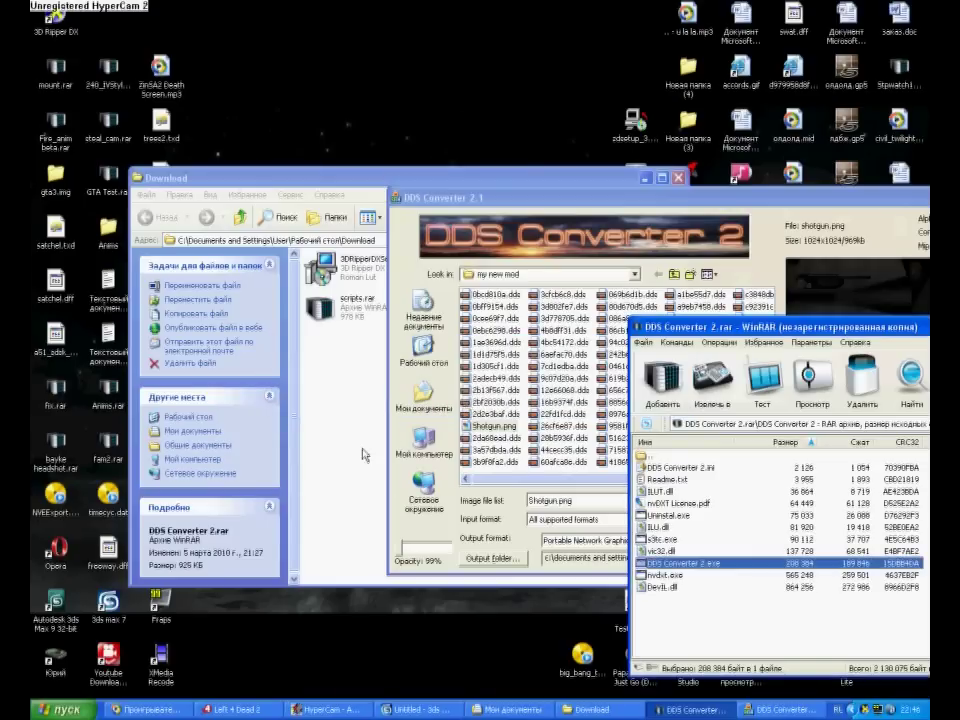
left_click_drag(754, 331, 286, 451)
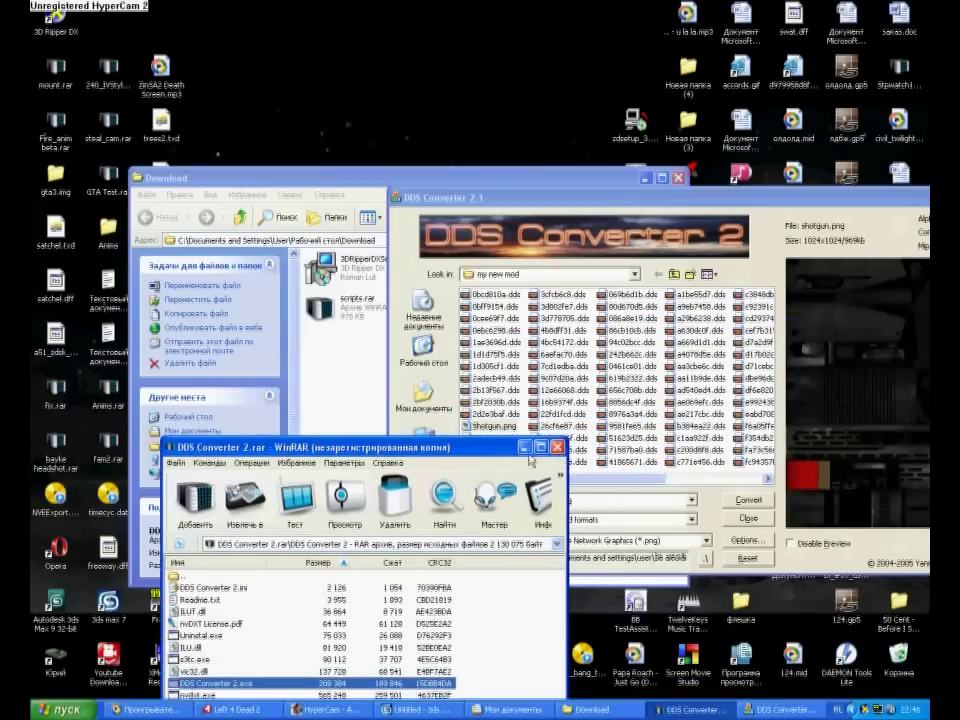
left_click(557, 447)
left_click(347, 390)
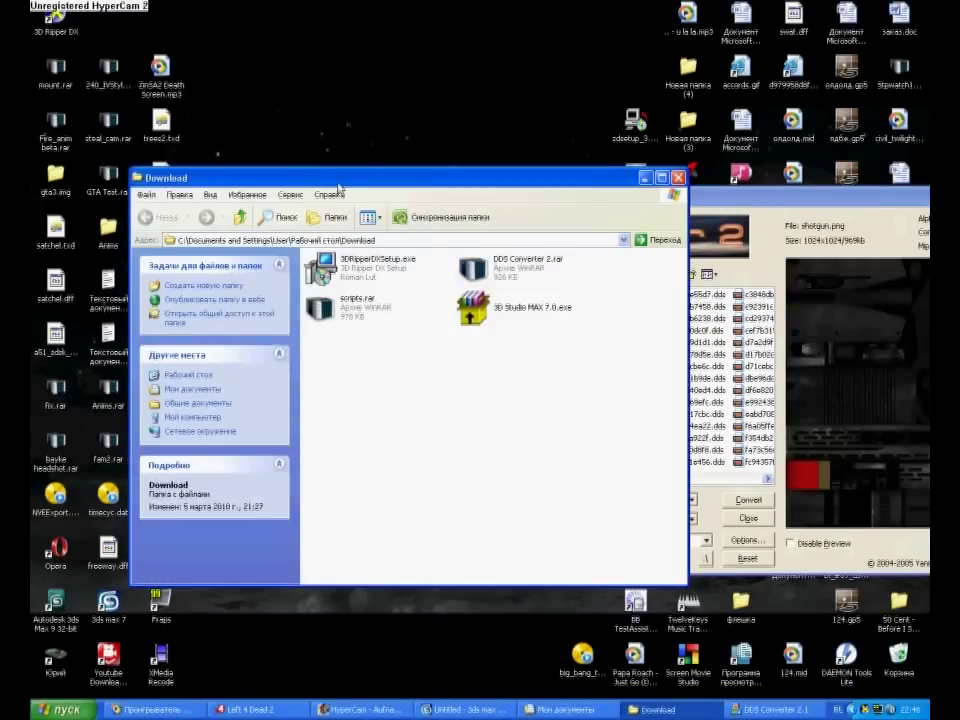
left_click_drag(337, 187, 655, 502)
double_click(366, 462)
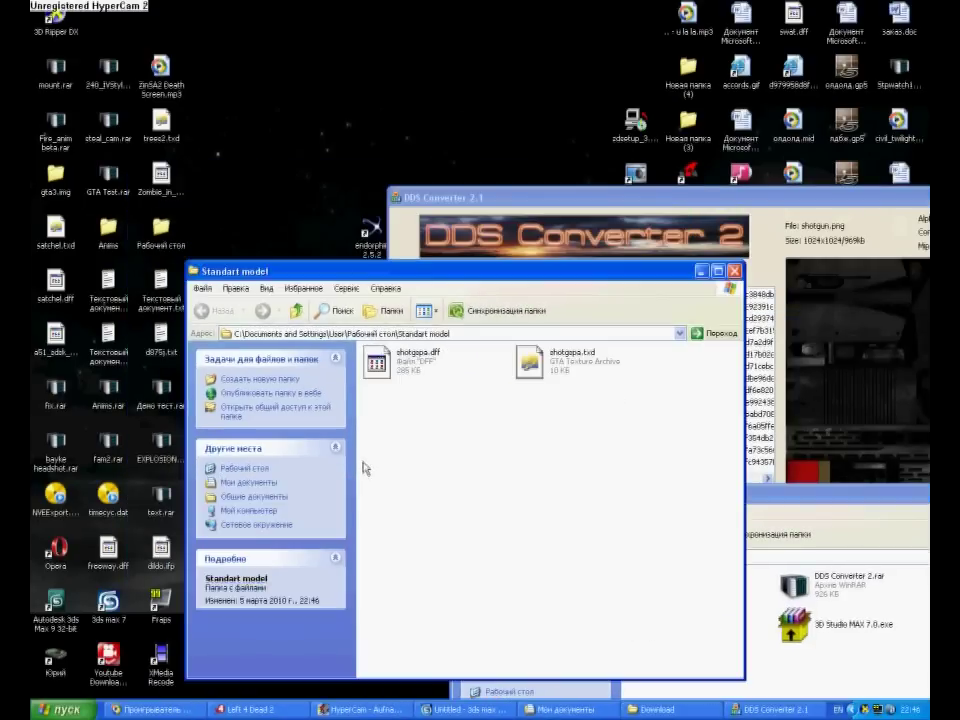
double_click(585, 368)
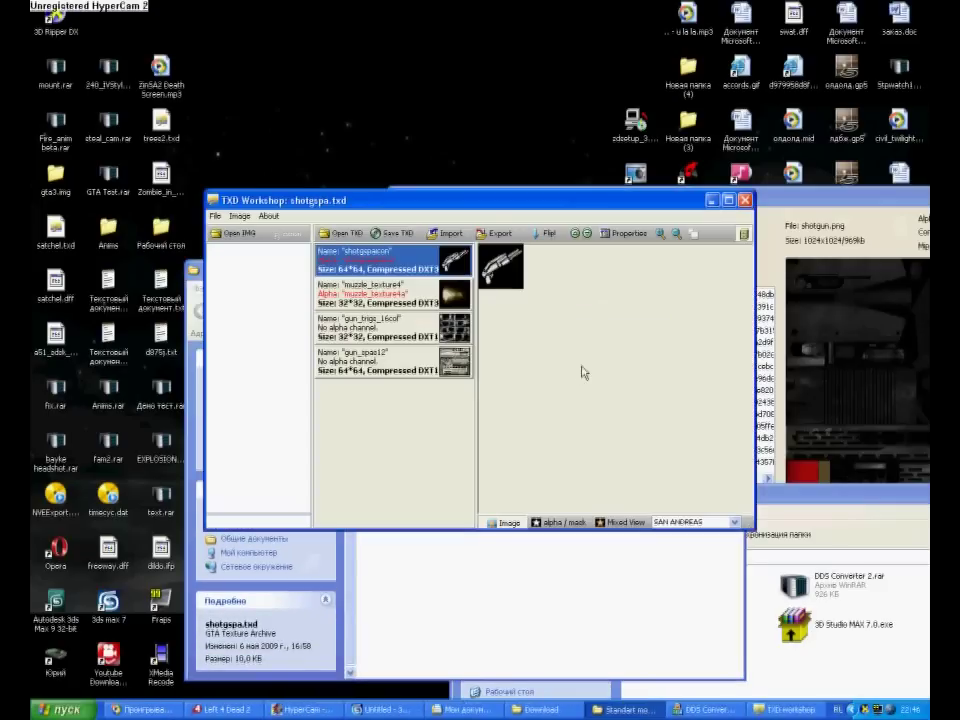
Step: Delete the gun_trigs_16col texture and rename gun_spas12 to Shotgun, with alpha enabled and named Shotguna
left_click(436, 338)
key("Delete")
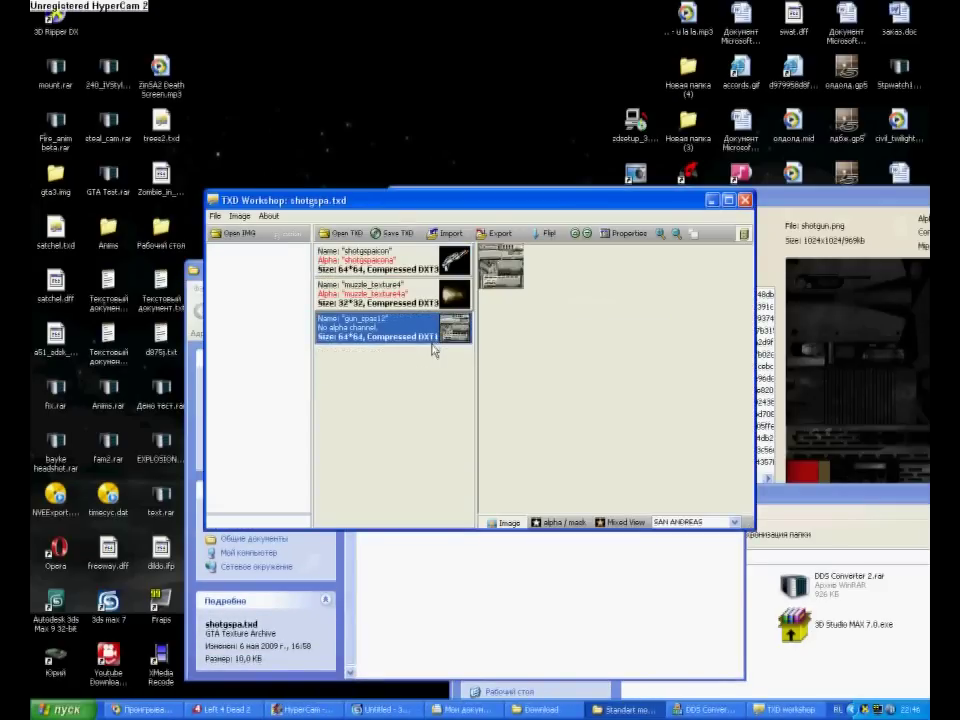
double_click(434, 347)
double_click(498, 328)
key("ctrl+v")
left_click(463, 384)
left_click(505, 342)
key("ctrl+v")
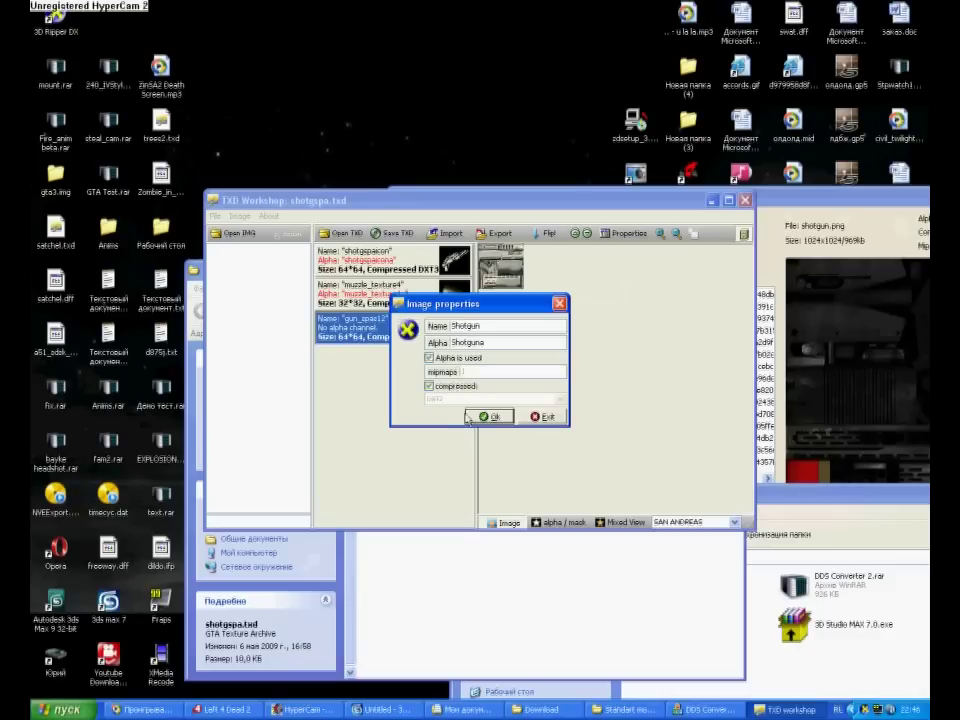
left_click(489, 416)
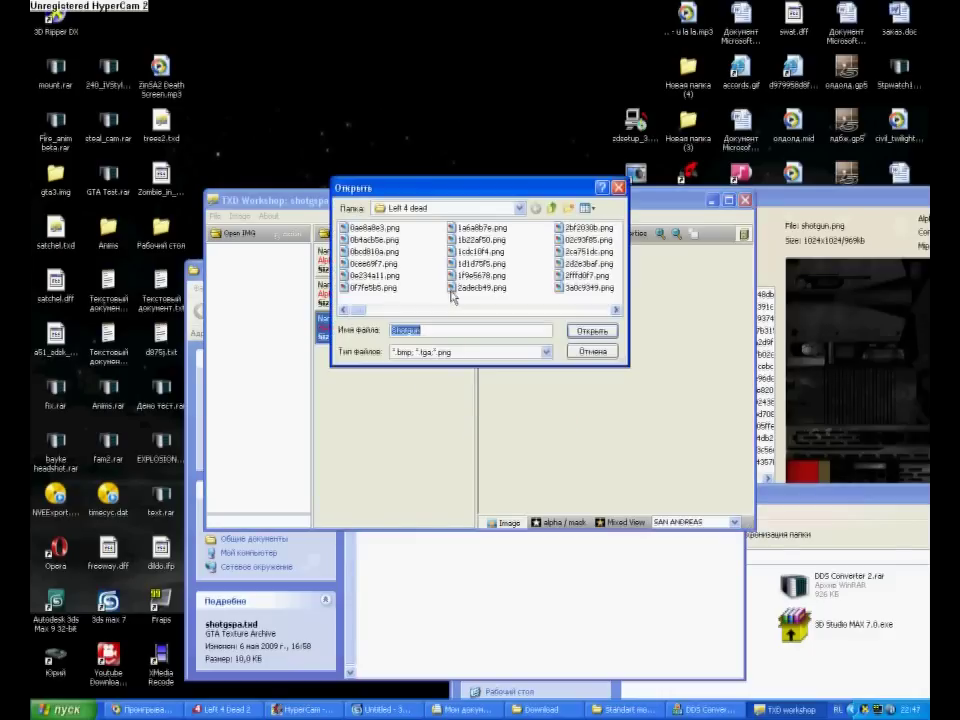
Step: Import the shotgun PNG from the my new mod folder into the Shotgun texture entry
left_click(556, 209)
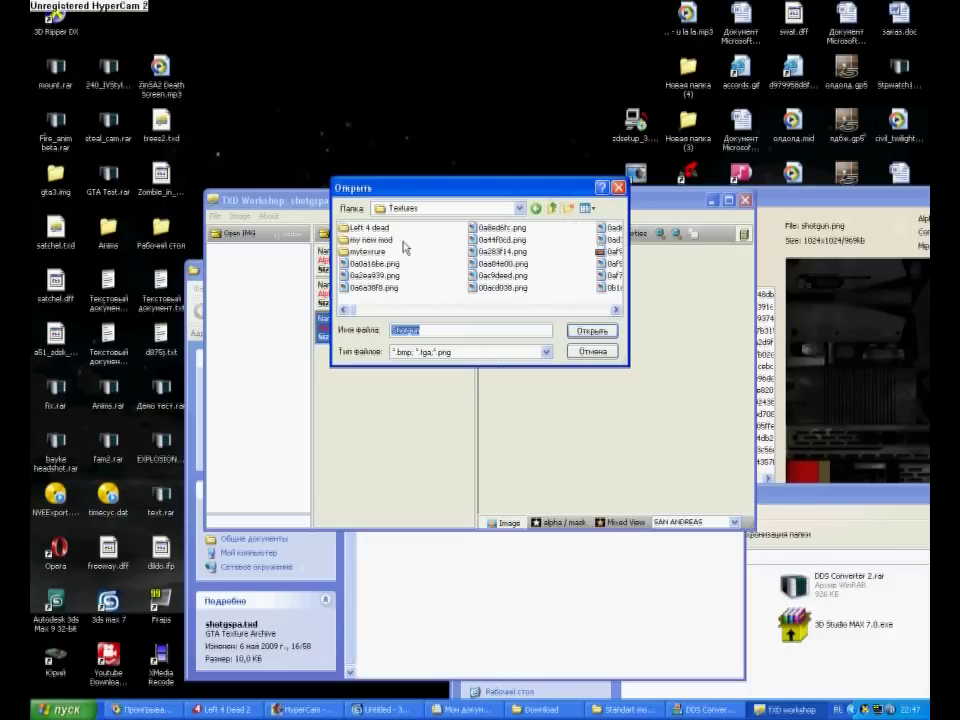
double_click(386, 241)
left_click(386, 230)
left_click(592, 331)
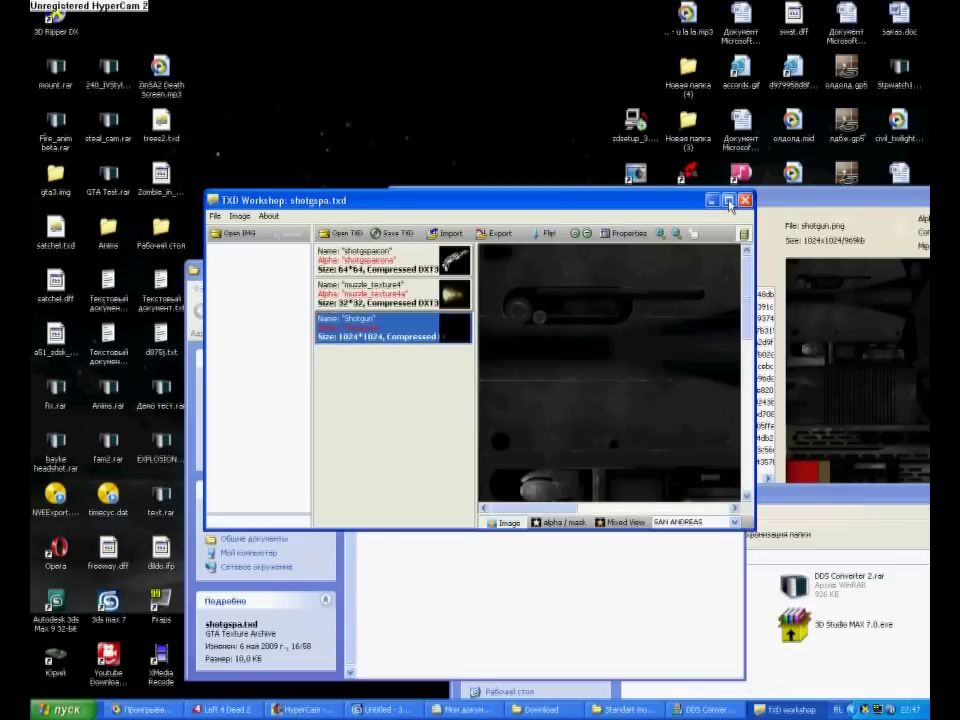
Step: Check the Shotgun texture's alpha mask in the maximized window and turn off its alpha channel
left_click(728, 201)
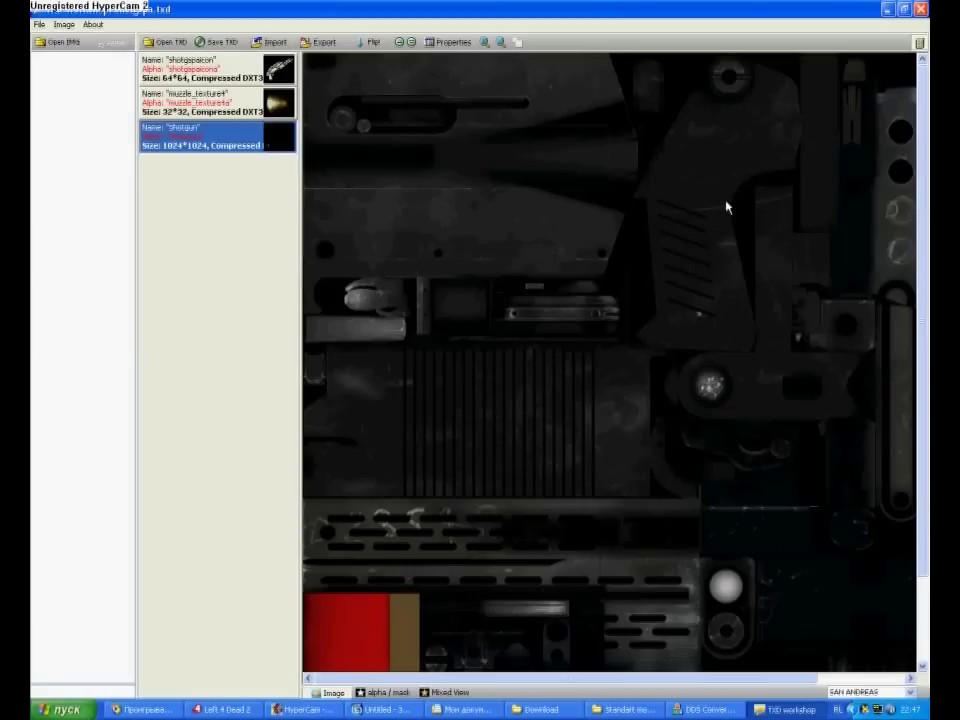
left_click(383, 692)
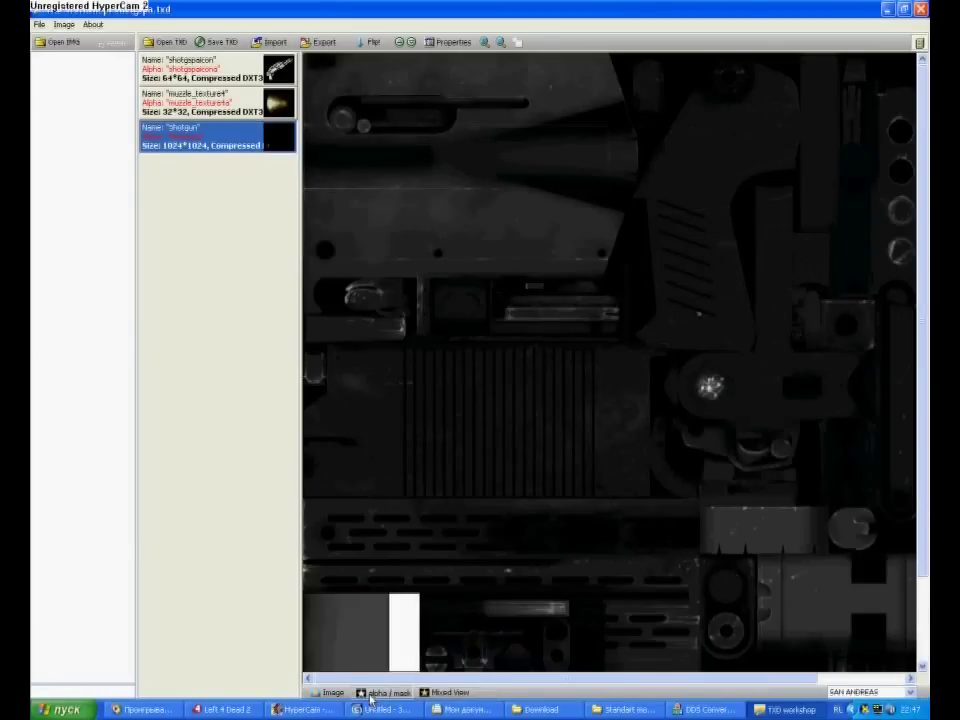
left_click(332, 692)
double_click(257, 148)
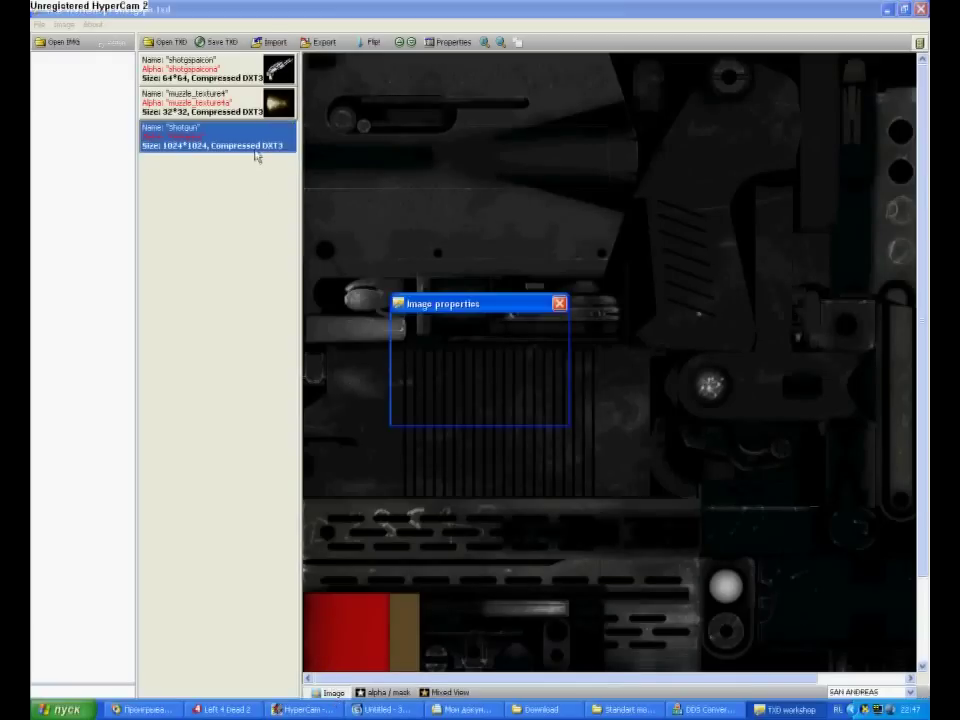
left_click(463, 359)
left_click(489, 416)
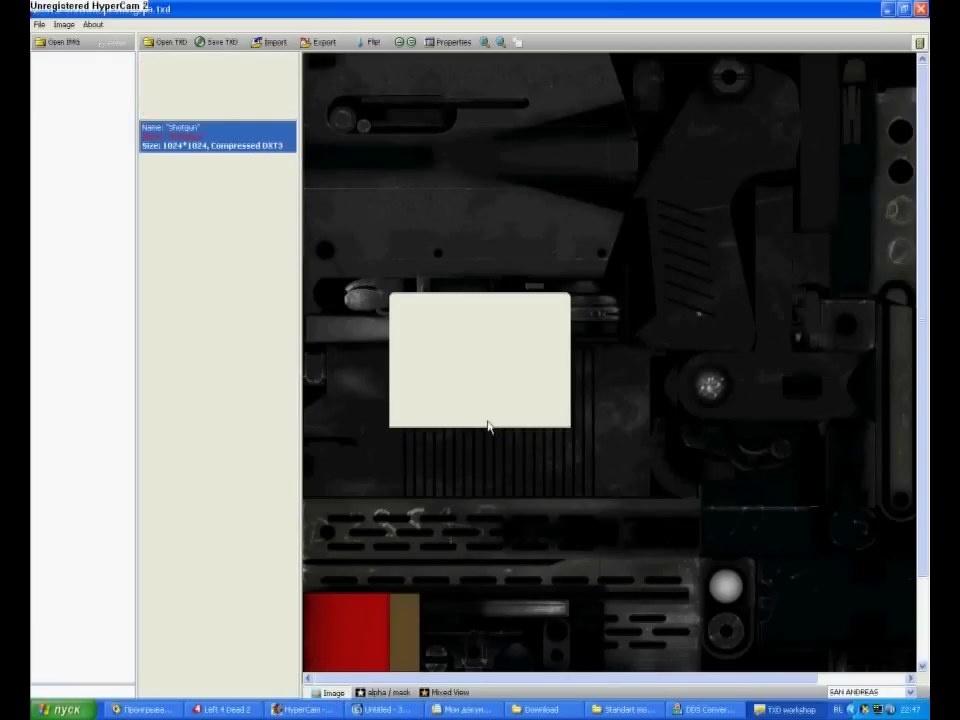
Step: Close TXD Workshop and save the changes to shotgspa.txd
left_click(920, 9)
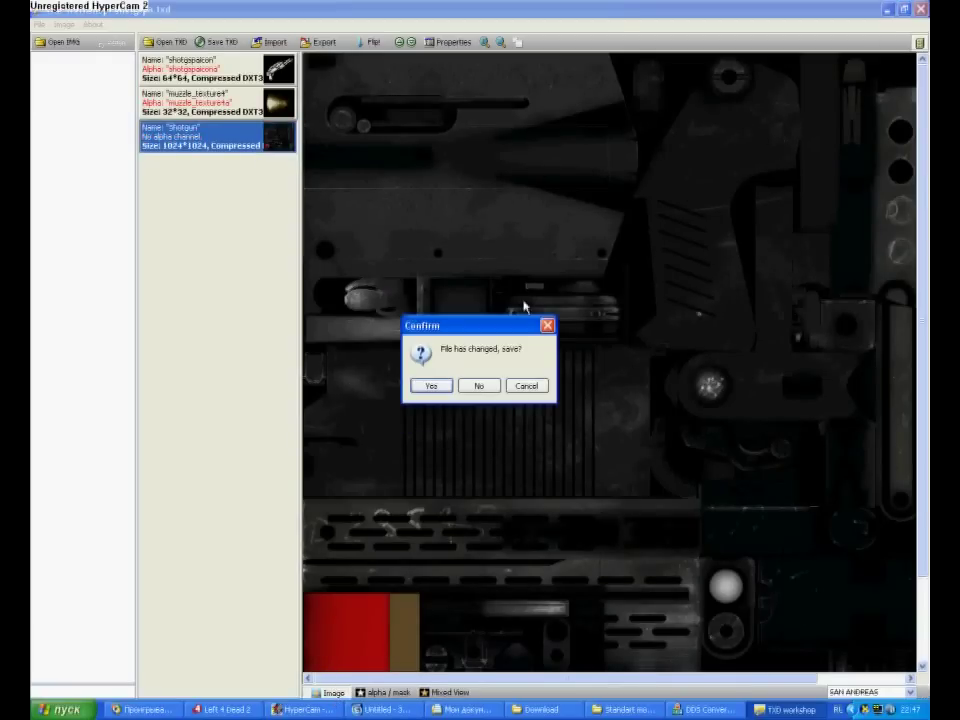
left_click(431, 385)
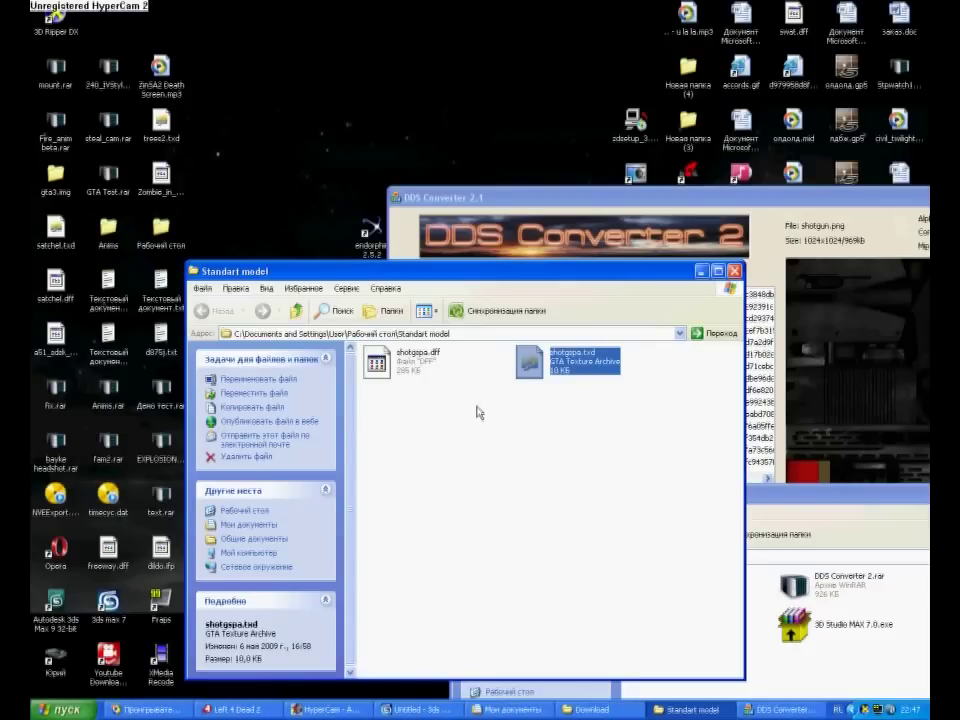
left_click(610, 511)
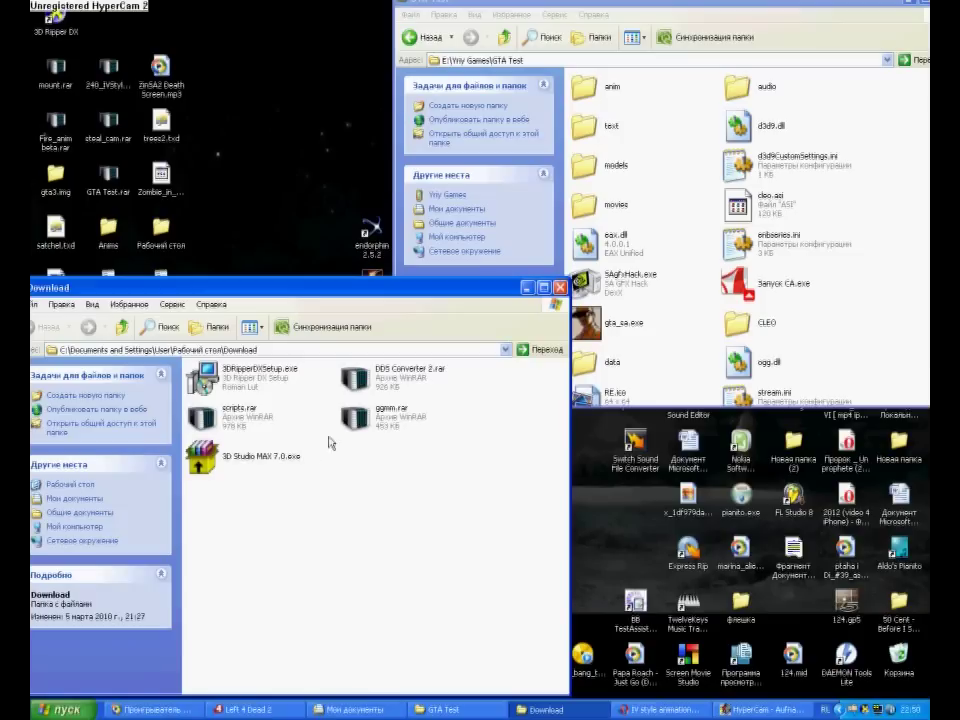
Step: Extract GGMM.txt, GTAINTERFACE.dll and GGMM.exe from ggmm.rar into the GTA Test game folder
left_click(352, 418)
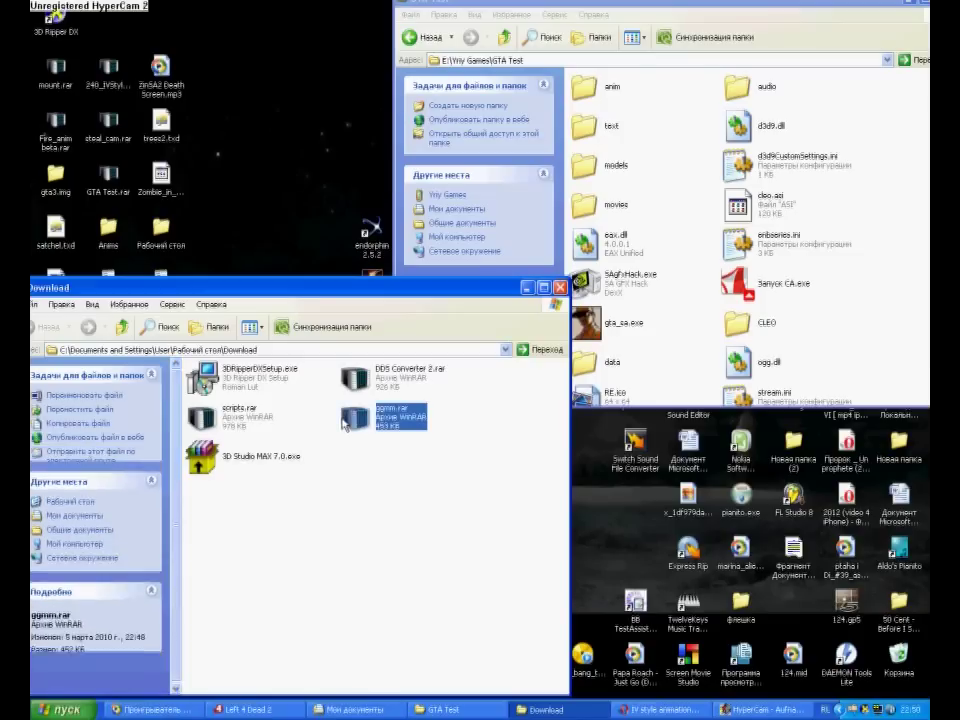
double_click(351, 430)
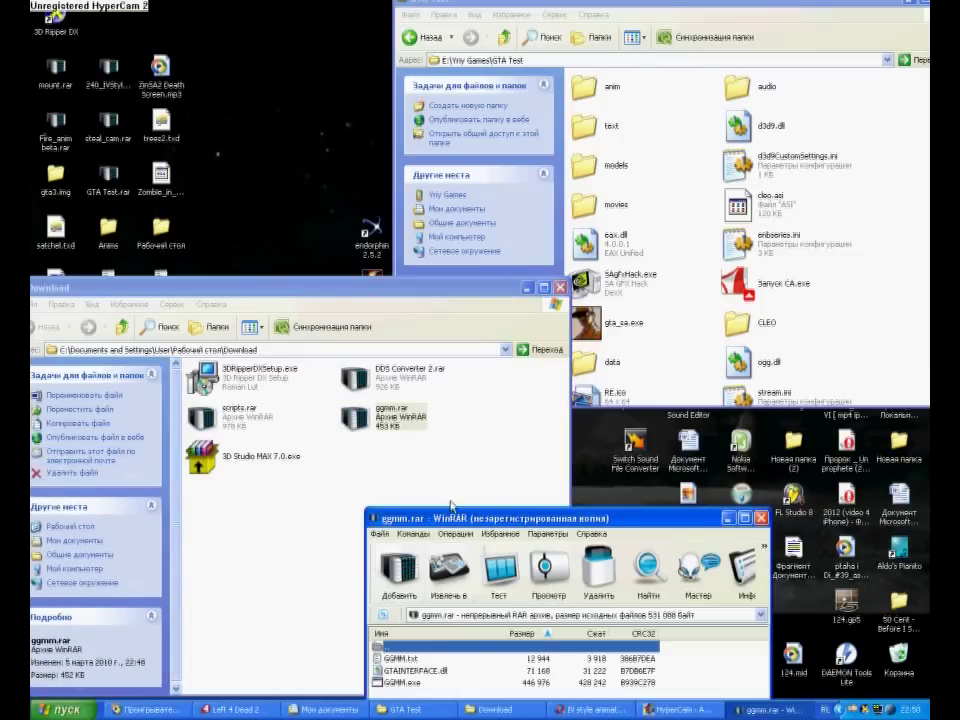
left_click(695, 607)
left_click_drag(470, 512, 303, 344)
left_click_drag(240, 550, 706, 348)
left_click(436, 424)
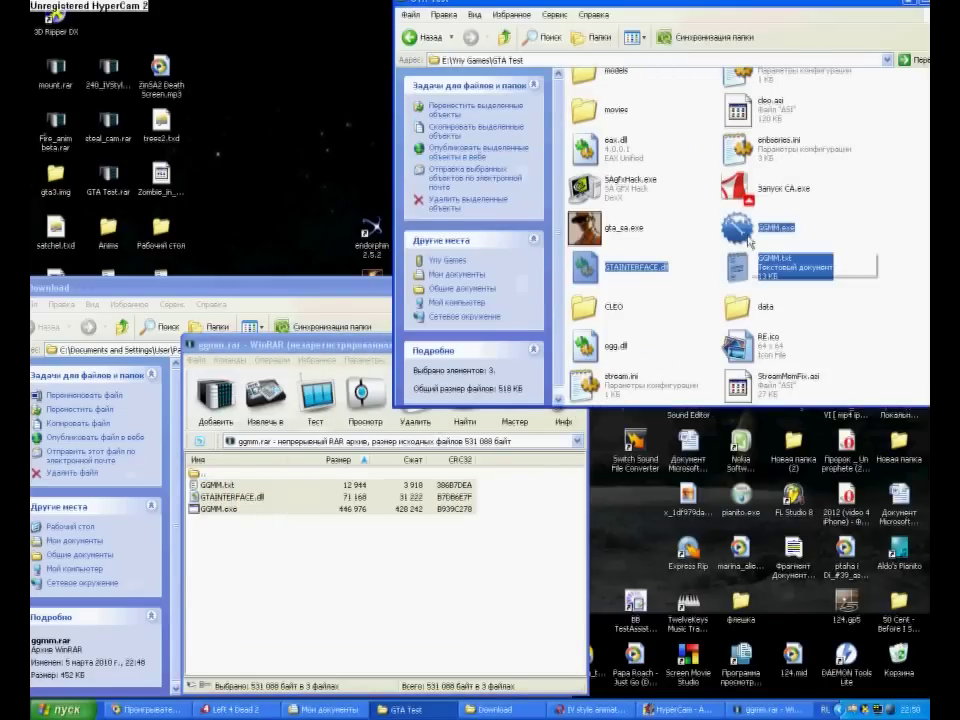
Step: Launch GGMM.exe from the GTA Test folder and select shotgspa in its weapons list
left_click(756, 234)
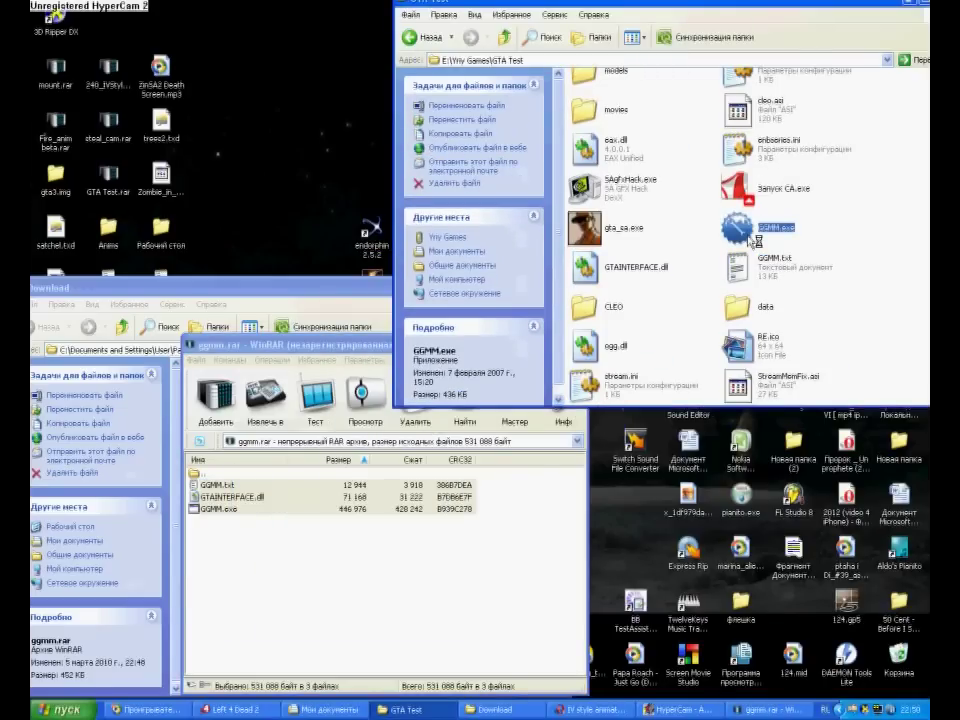
double_click(748, 239)
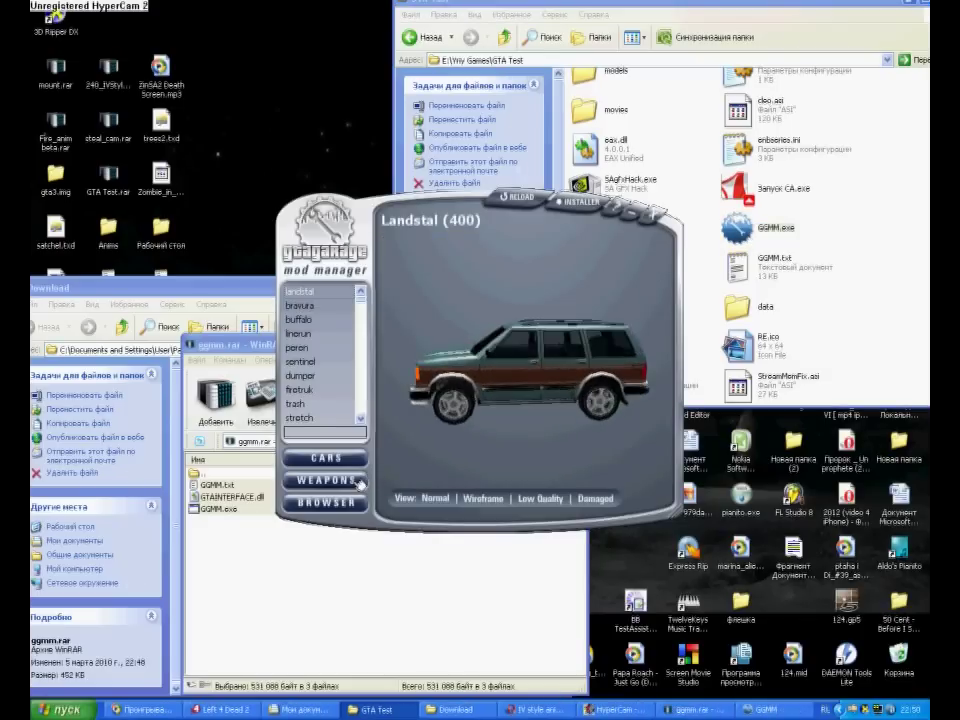
left_click(365, 461)
left_click_drag(363, 306, 362, 327)
left_click(341, 351)
scroll(363, 335, "down", 3)
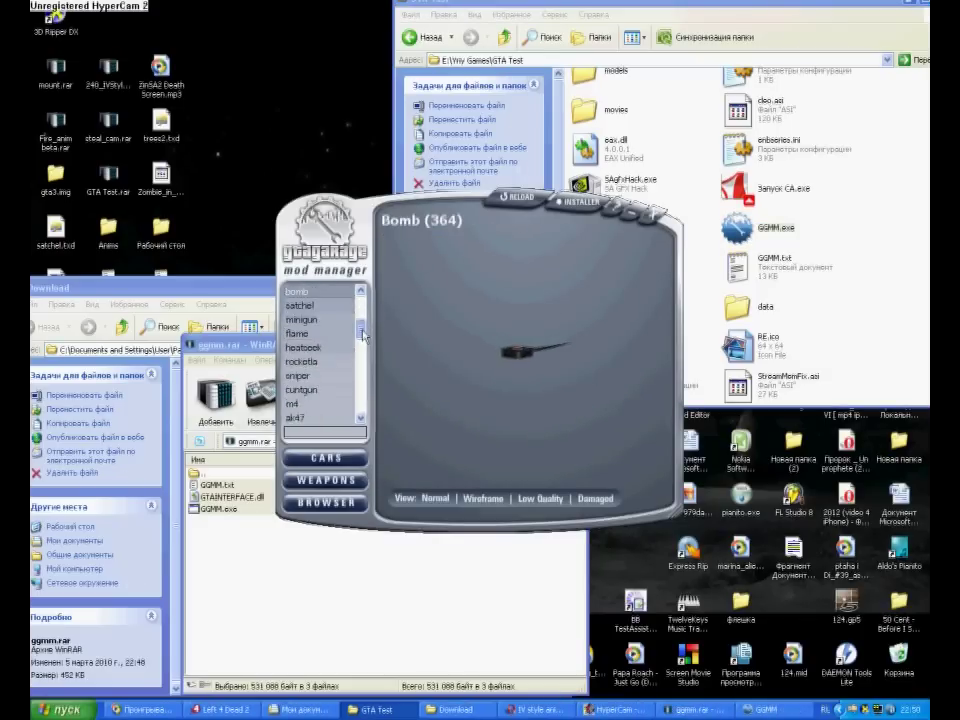
left_click_drag(363, 342, 363, 345)
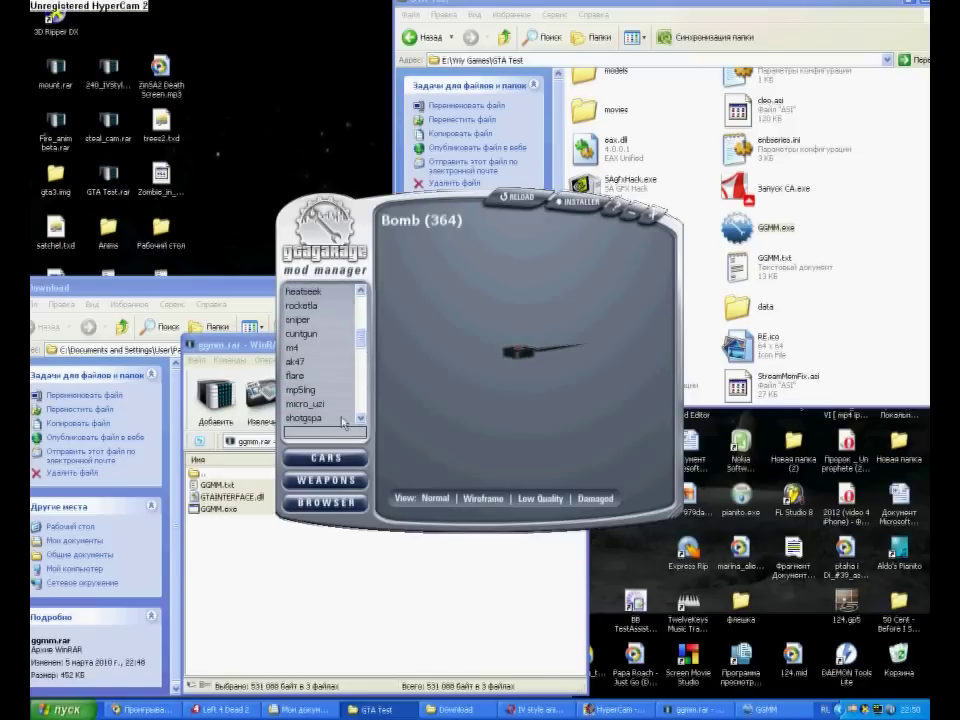
scroll(319, 428, "down", 1)
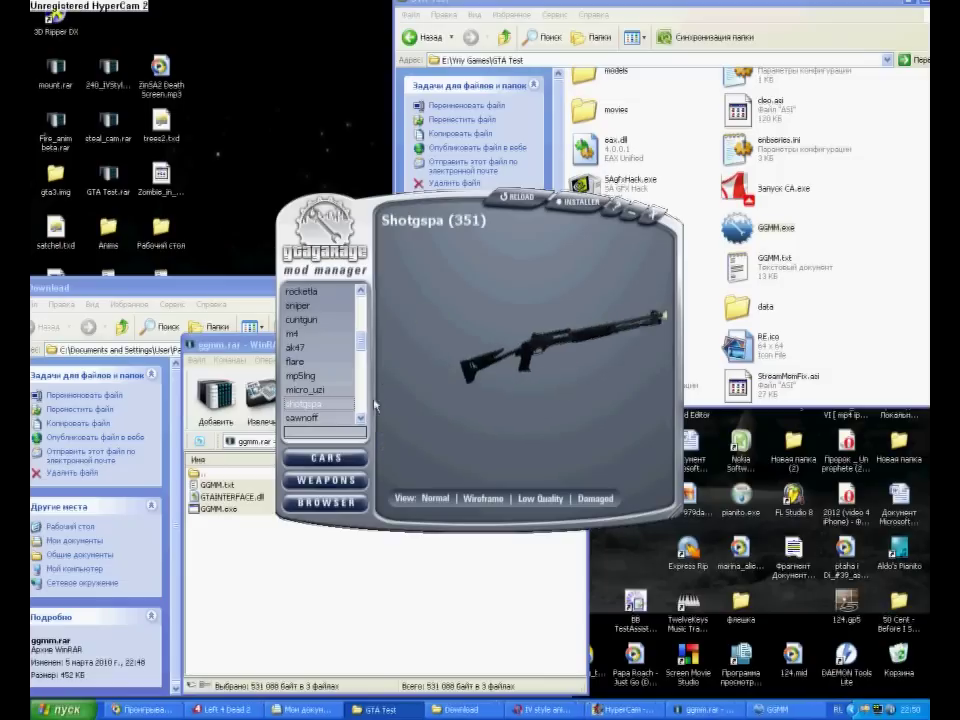
Step: Open the mod installer for shotgspa and choose shotgspa.dff from the Standart model folder as its DFF model
left_click(582, 203)
left_click(585, 221)
left_click(586, 354)
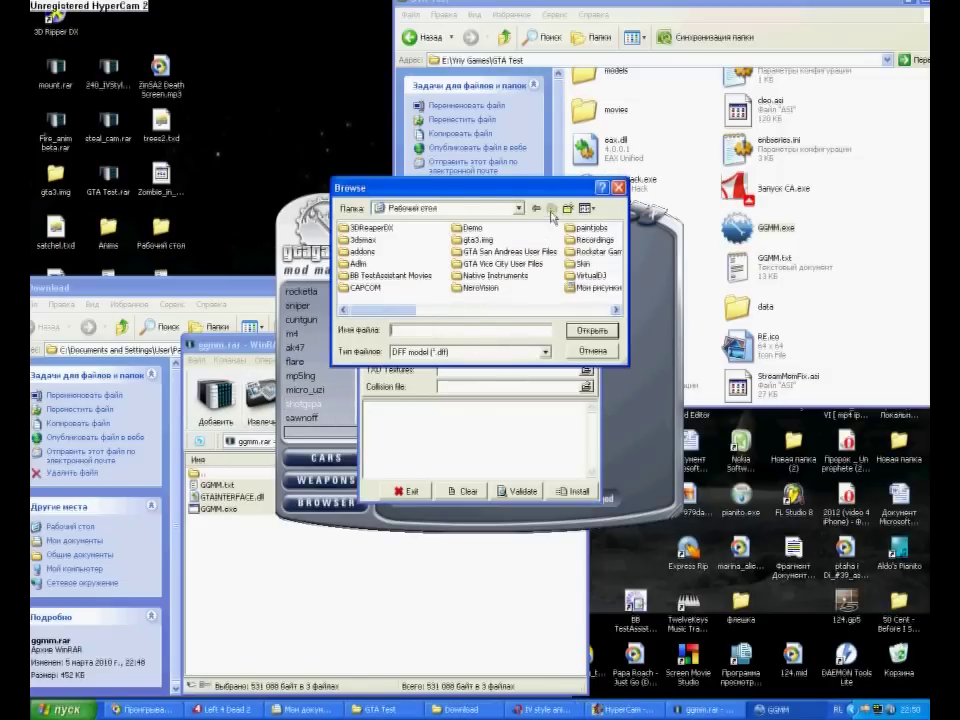
left_click(551, 208)
double_click(516, 240)
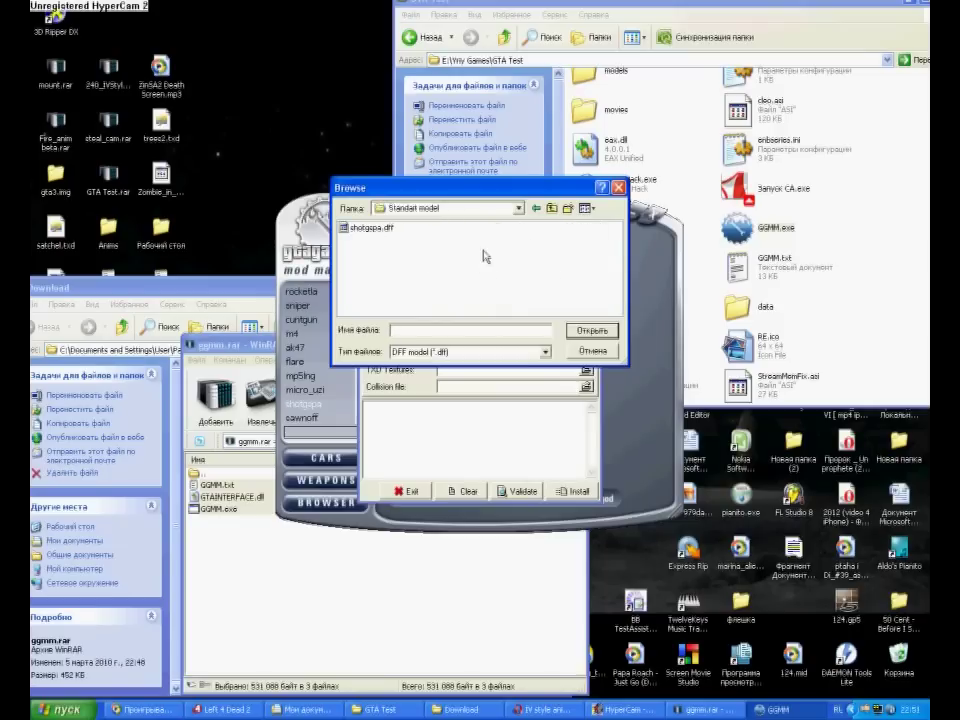
double_click(392, 231)
Step: Choose shotgspa.txd from the Standart model folder as the TXD textures and install the mod
left_click_drag(426, 228, 38, 194)
left_click(197, 337)
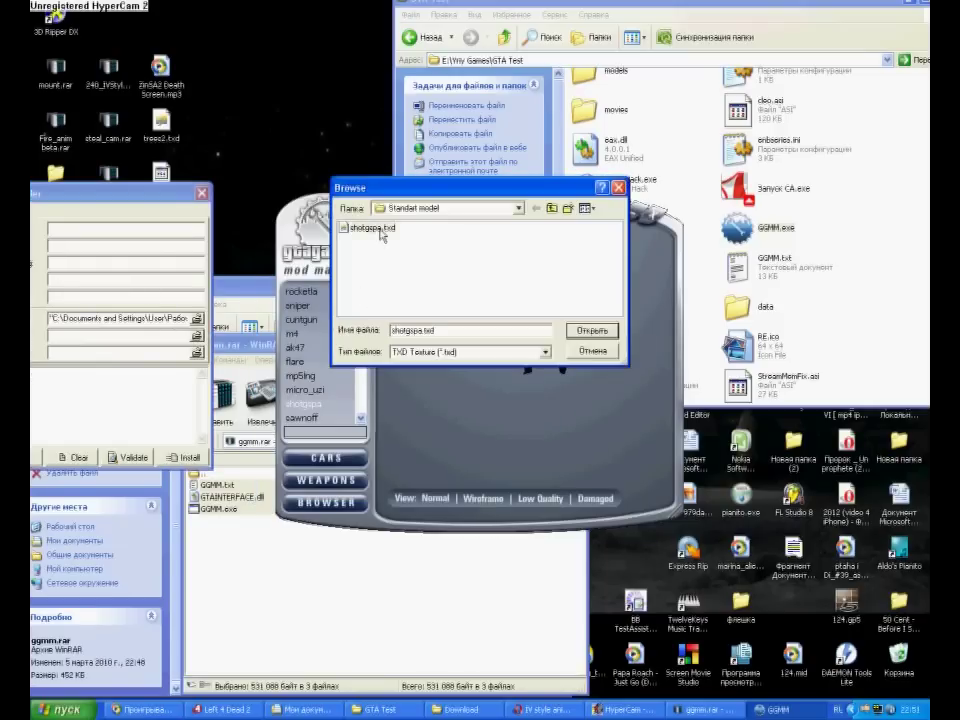
double_click(384, 231)
left_click(190, 457)
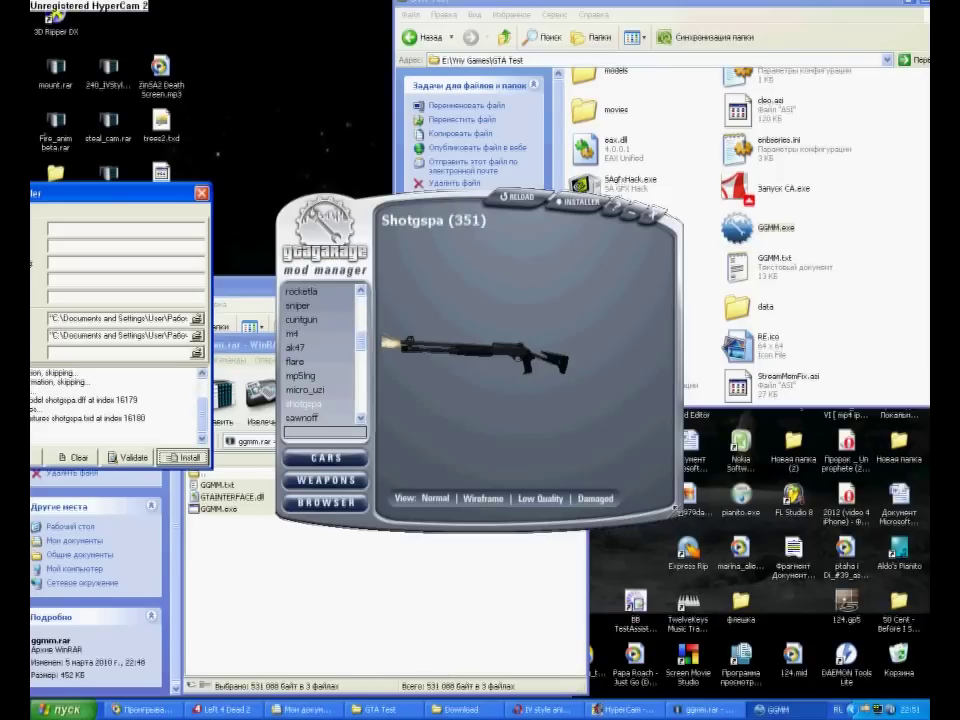
Step: Enlarge the mod manager window and examine the installed shotgspa model from several angles
left_click_drag(671, 505, 925, 698)
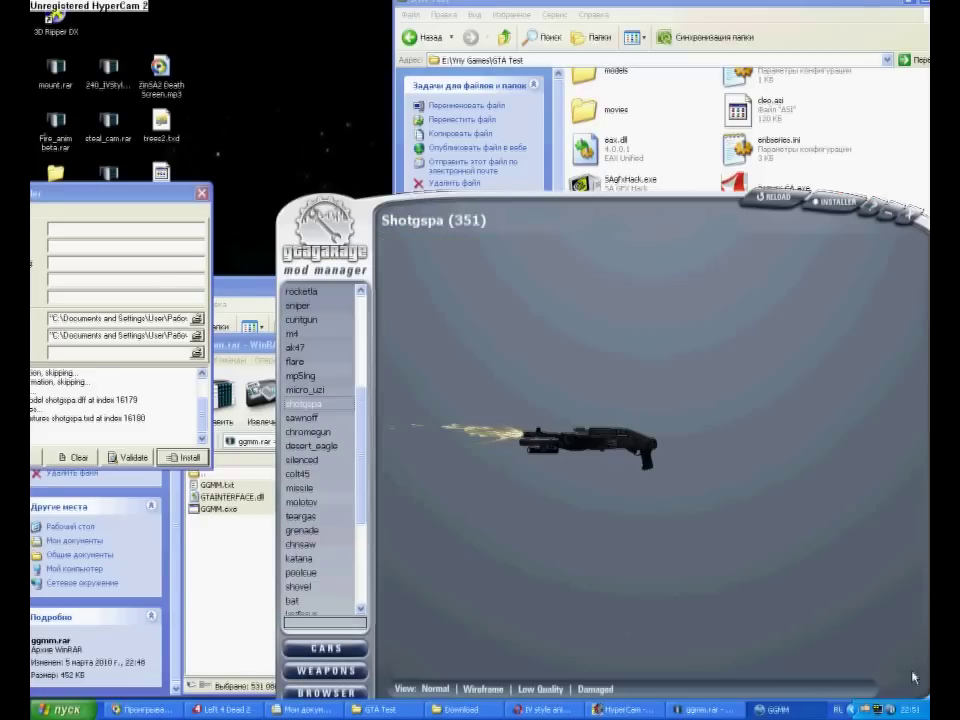
left_click_drag(648, 520, 430, 284)
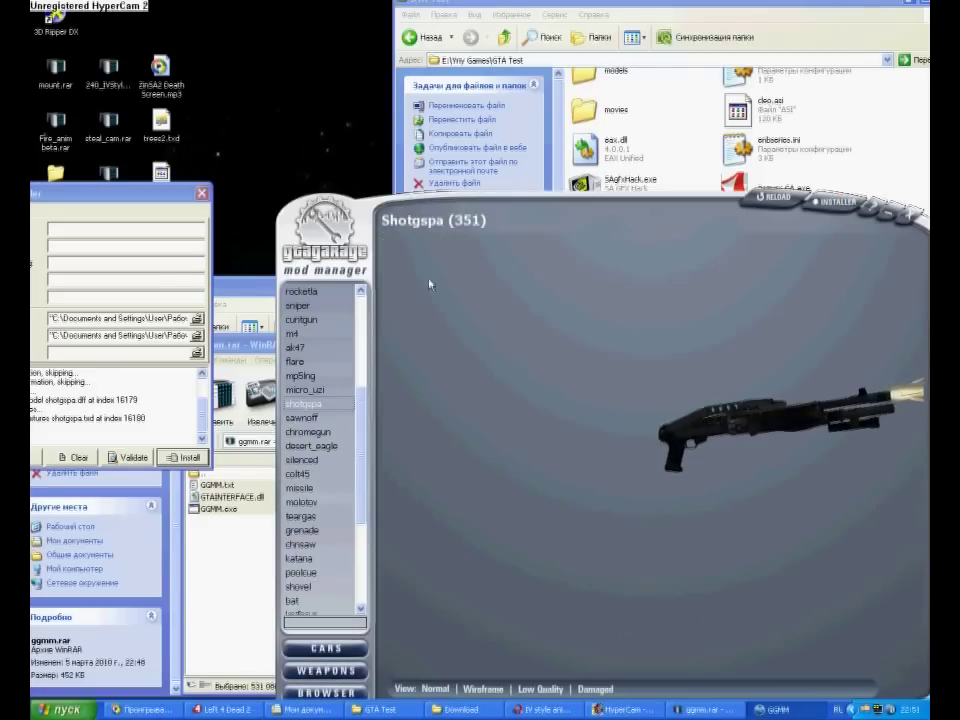
left_click_drag(318, 227, 193, 55)
left_click_drag(484, 262, 432, 259)
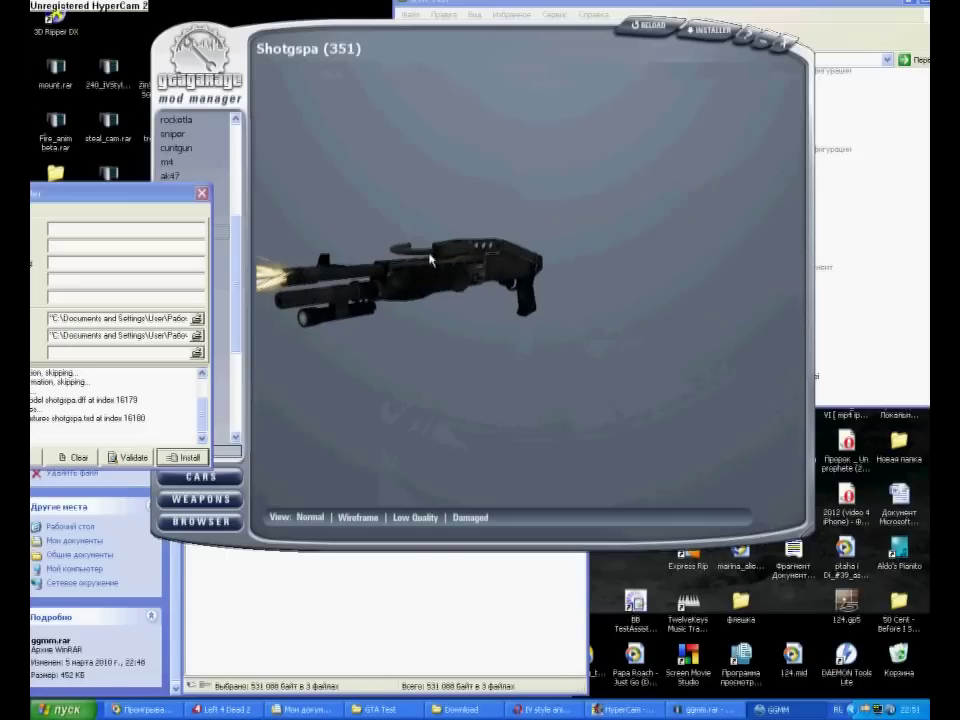
Step: Close the mod manager, the ggmm.rar archive window and the Download folder
left_click(786, 44)
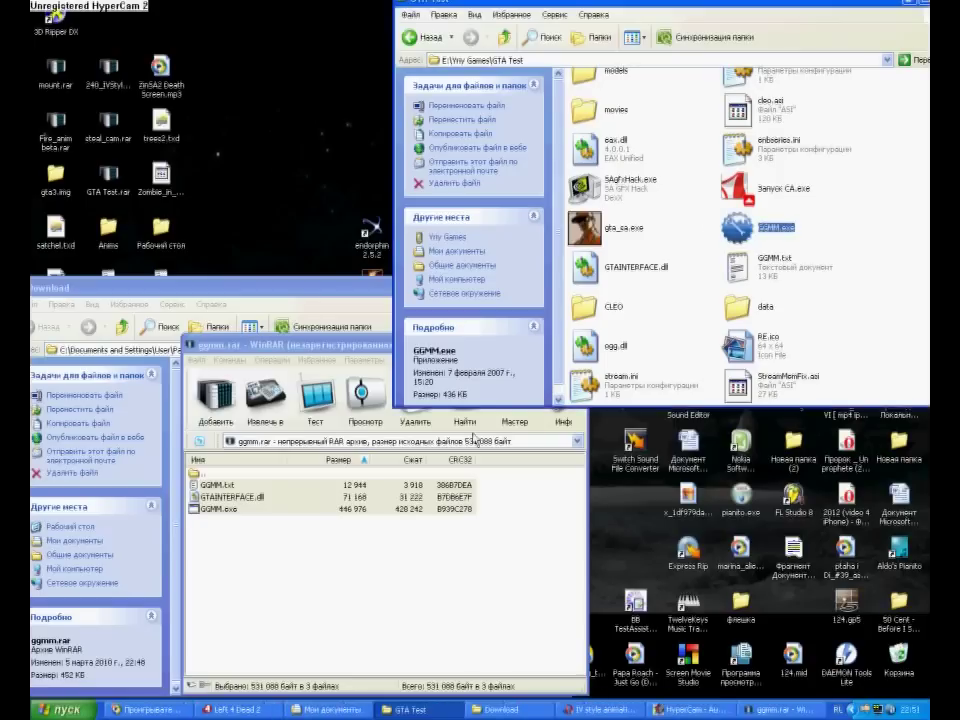
left_click(445, 558)
left_click(578, 347)
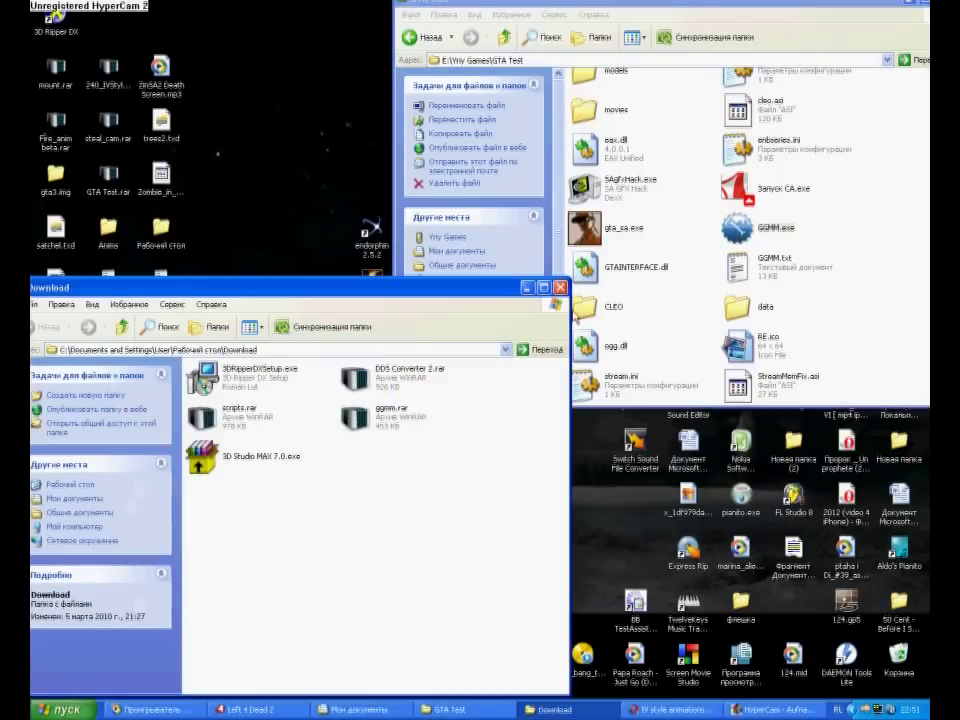
key("alt+F4")
right_click(377, 709)
left_click(395, 697)
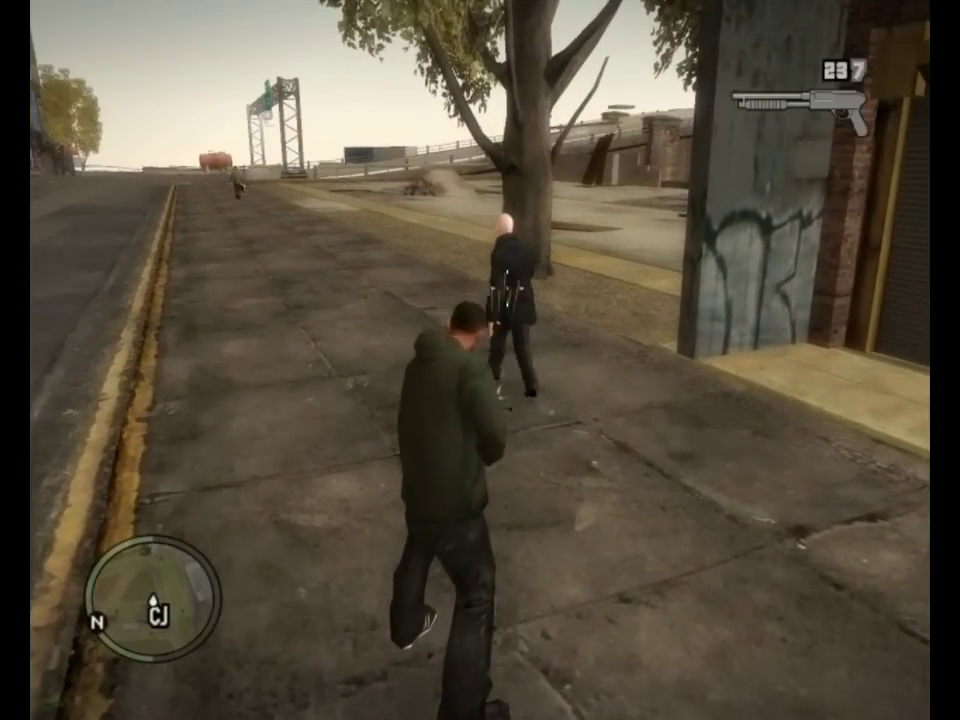
left_click(507, 288)
key("w")
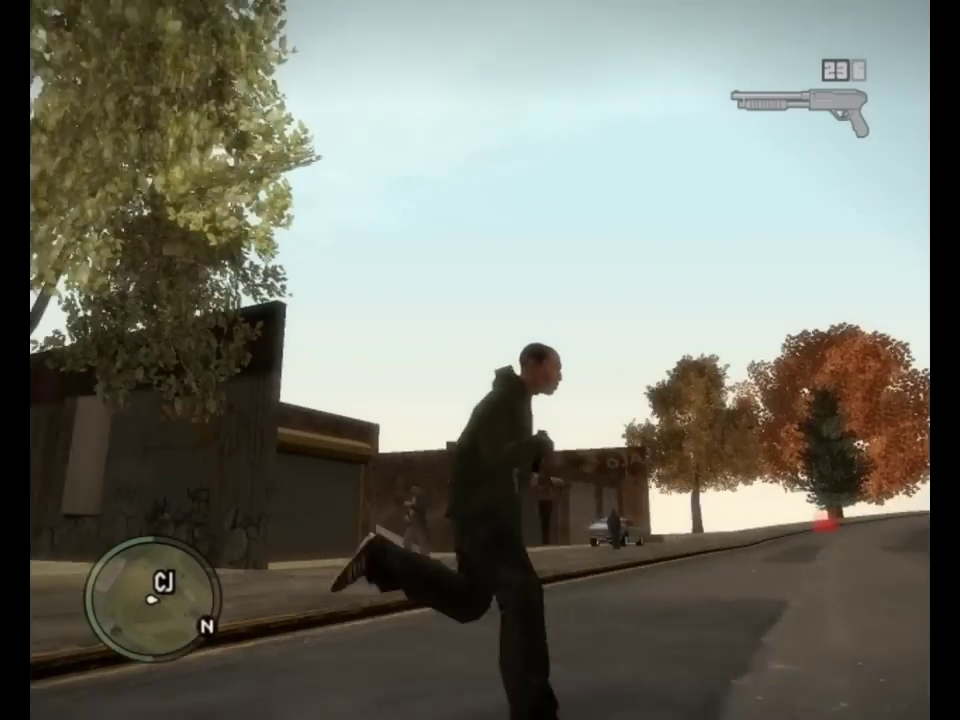
key("s")
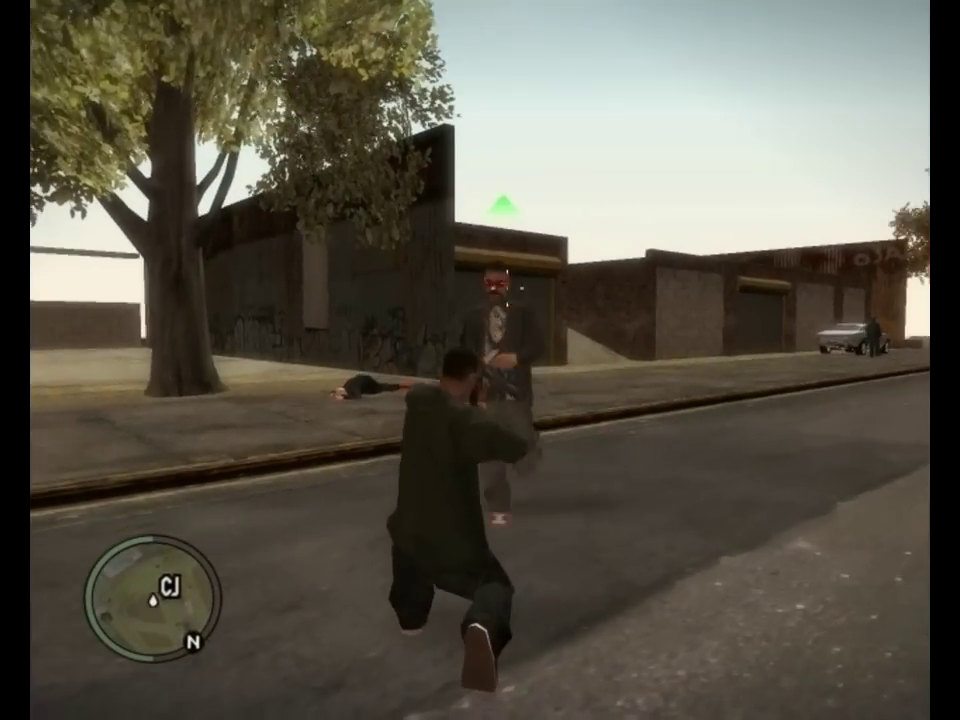
left_click(507, 288)
key("d")
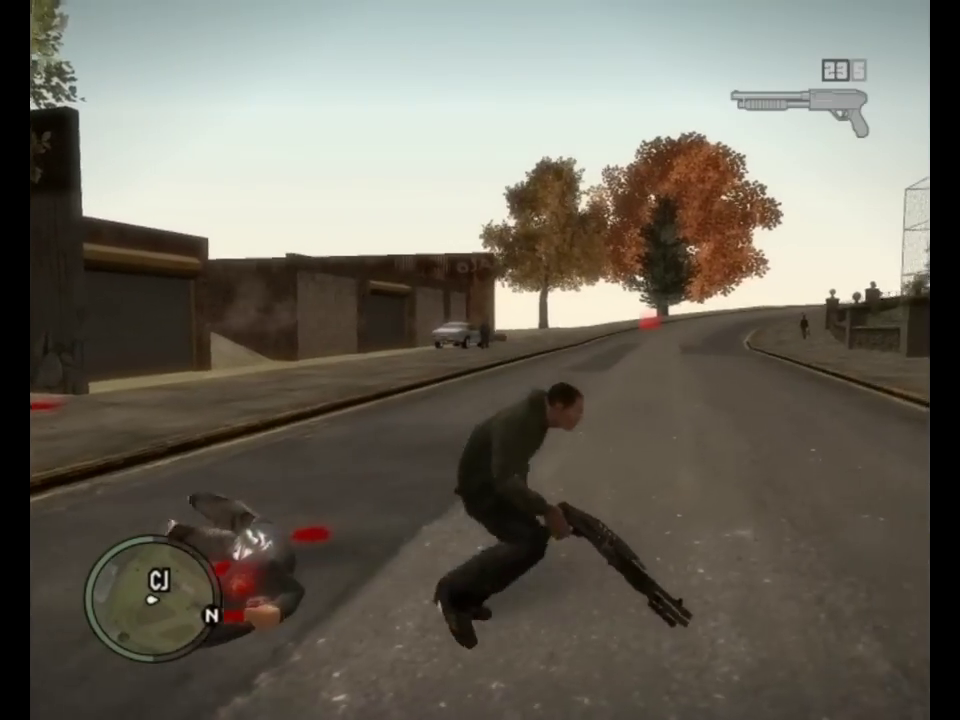